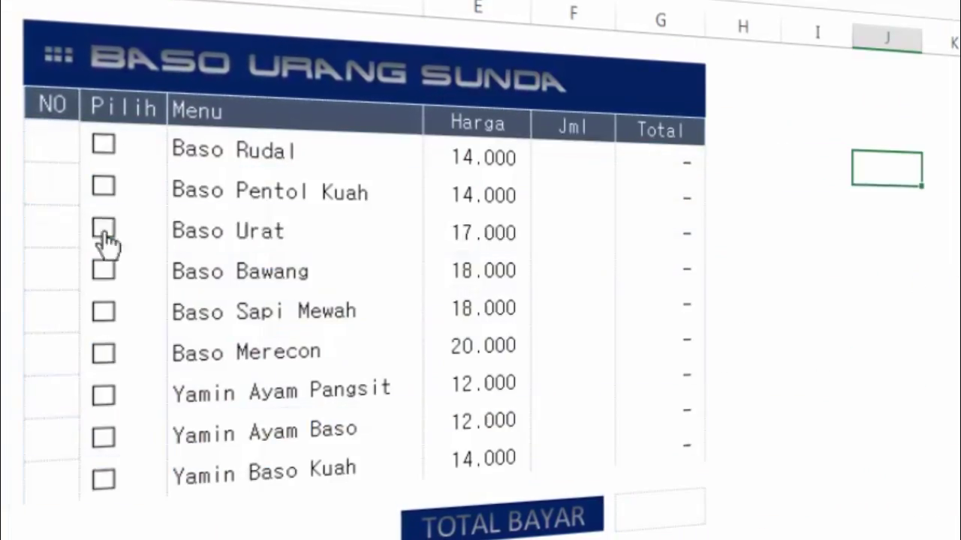
Tick Baso Urat, Baso Merecon and Yamin Ayam Pangsit, and give Baso Urat a quantity of 2
click(105, 231)
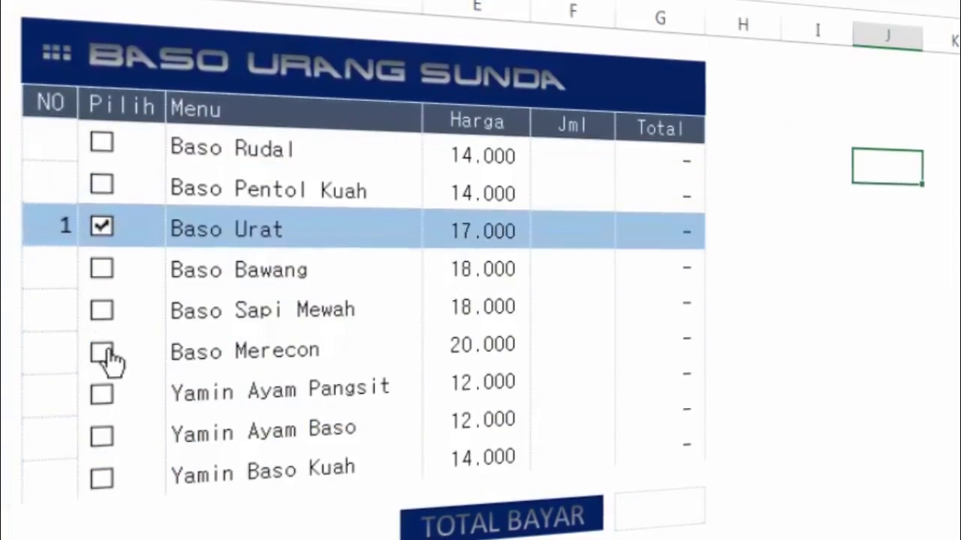
click(105, 353)
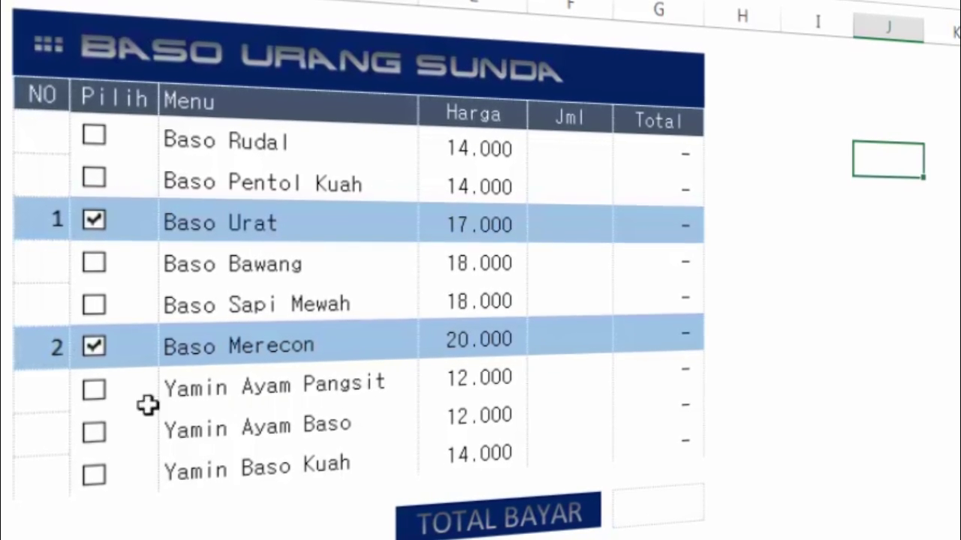
click(98, 392)
text(2)
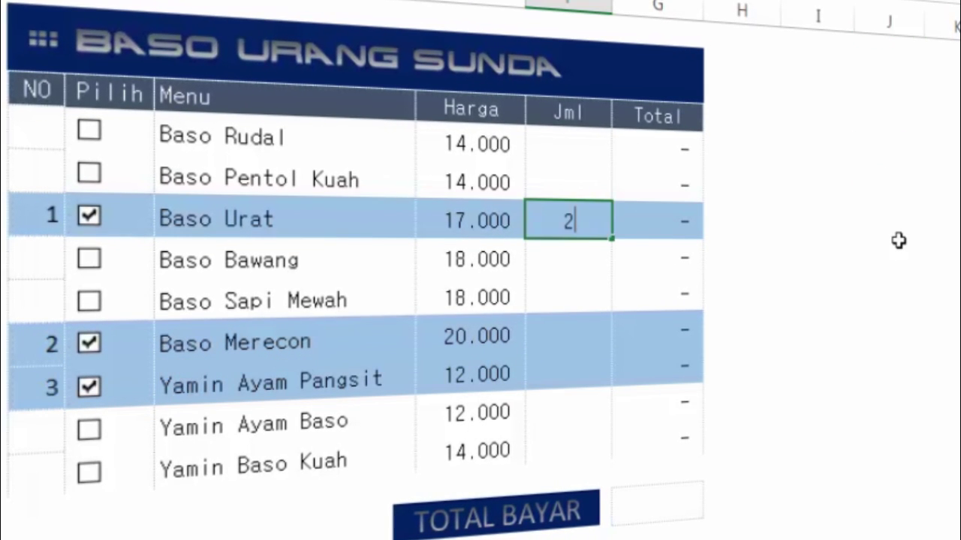
click(897, 241)
click(679, 220)
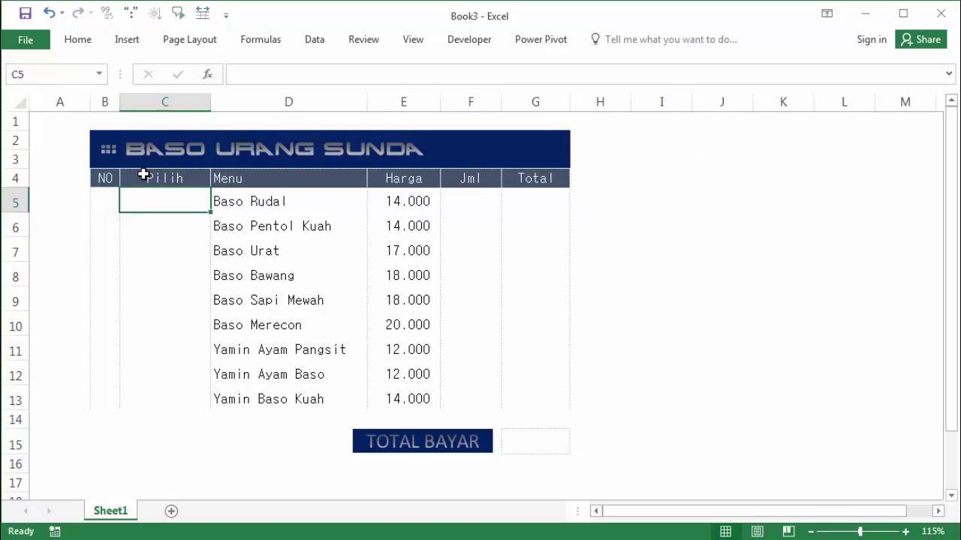
click(96, 185)
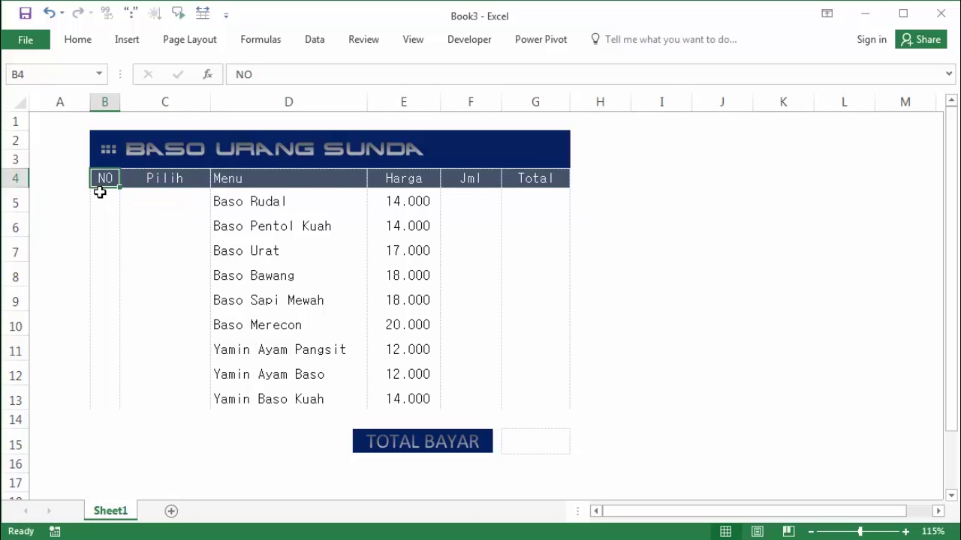
click(102, 197)
click(105, 275)
click(112, 373)
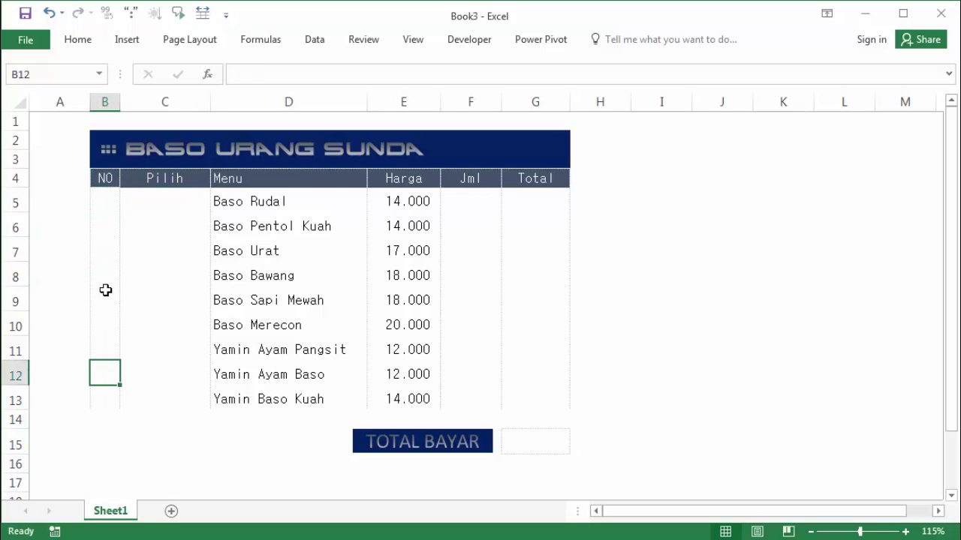
click(107, 210)
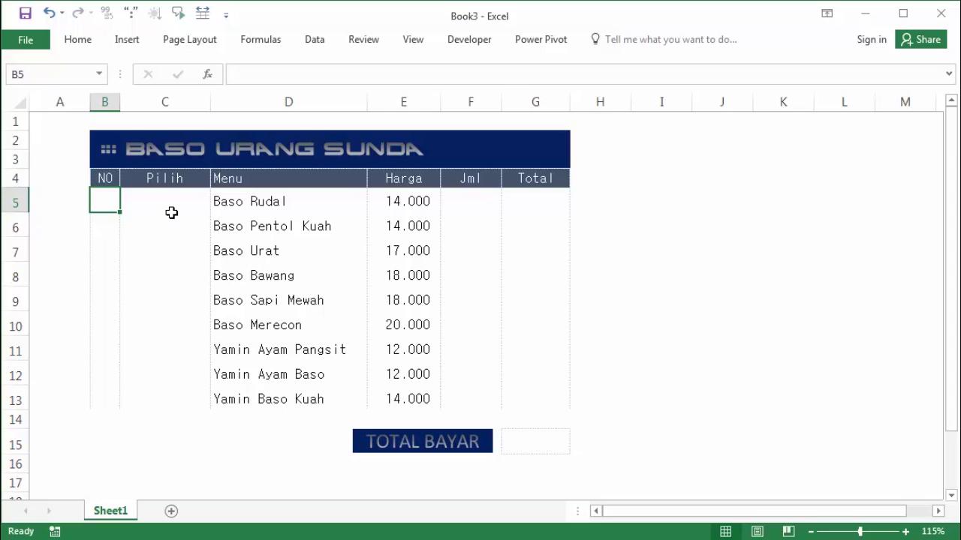
click(252, 200)
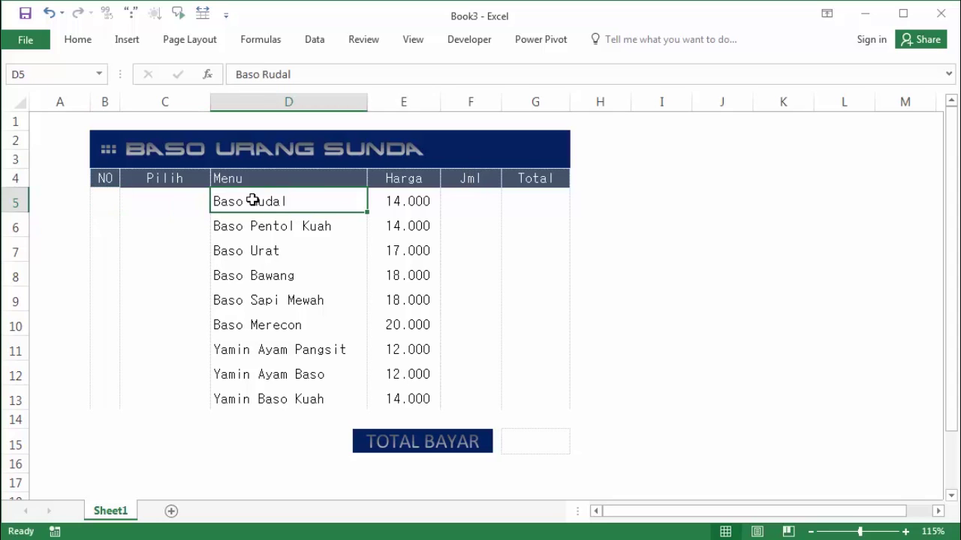
click(420, 201)
click(468, 200)
click(530, 201)
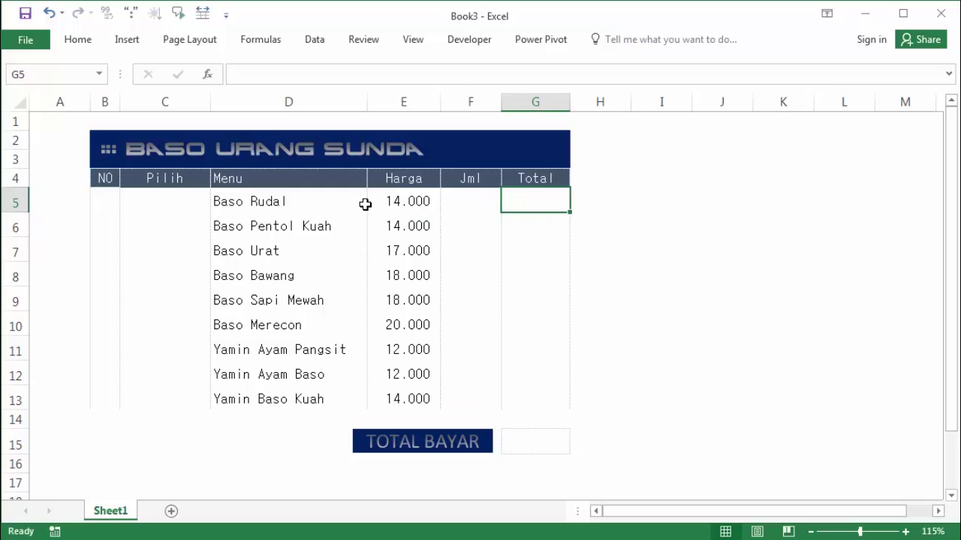
Enter the formula =E5*F5 in G5 for the Baso Rudal total
text(=)
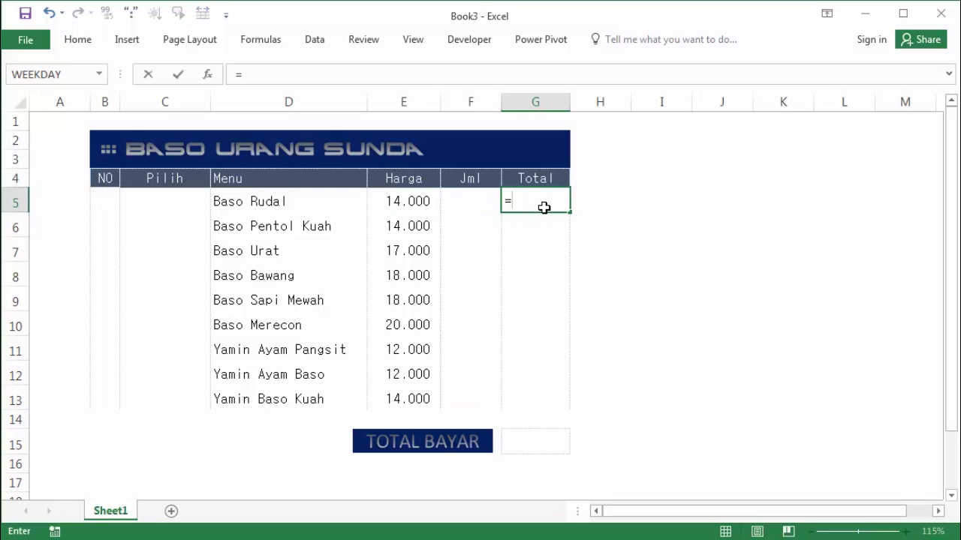
click(403, 201)
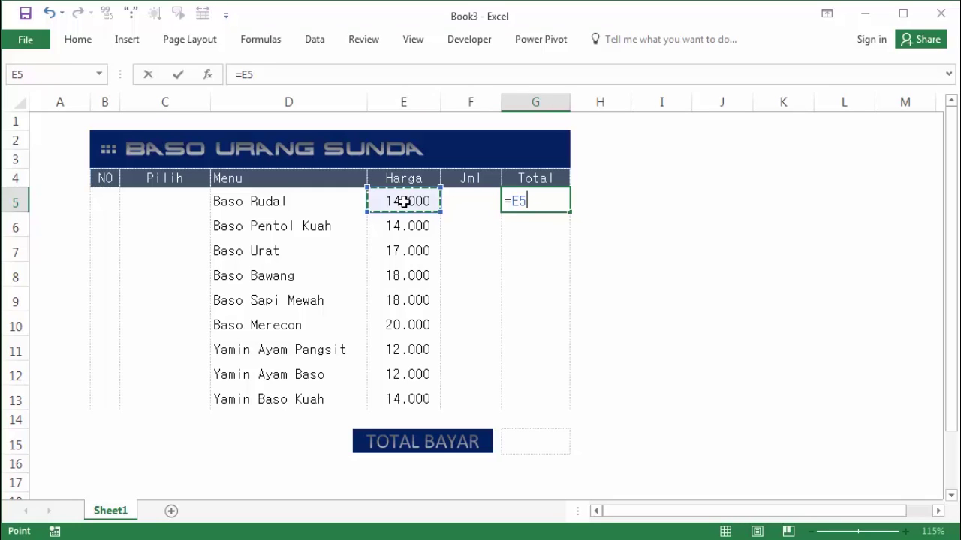
text(*)
click(474, 200)
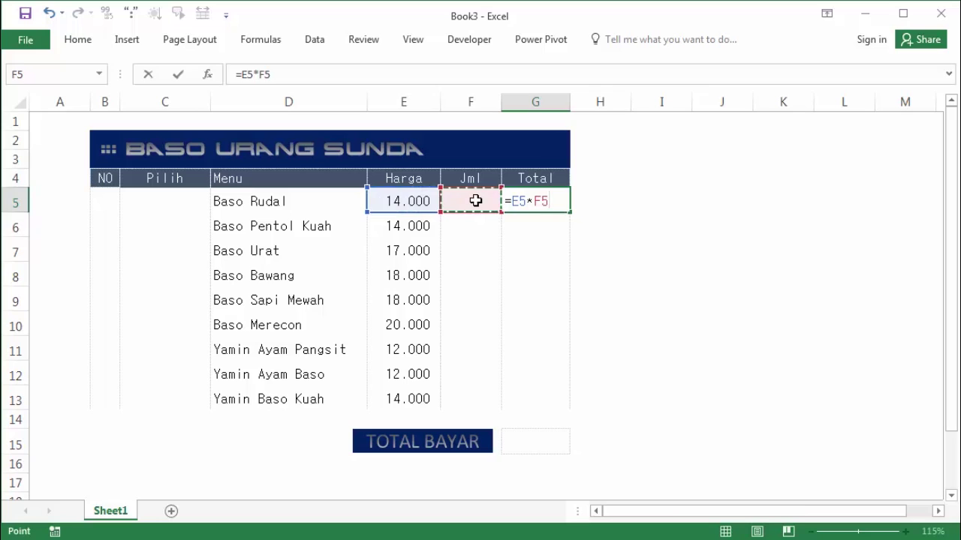
key(Return)
Test the G5 total with a quantity of 2 in F5, then clear F5 again
click(474, 206)
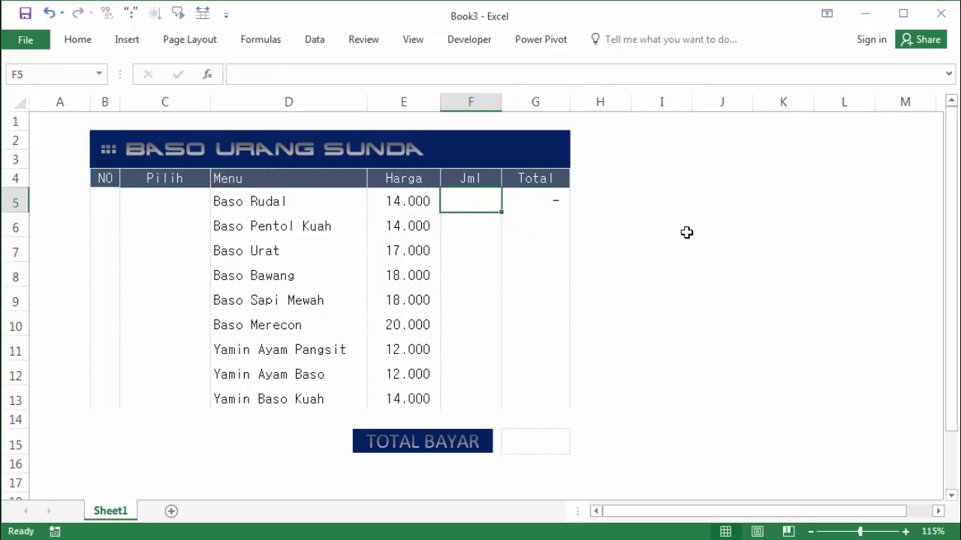
text(2)
key(Return)
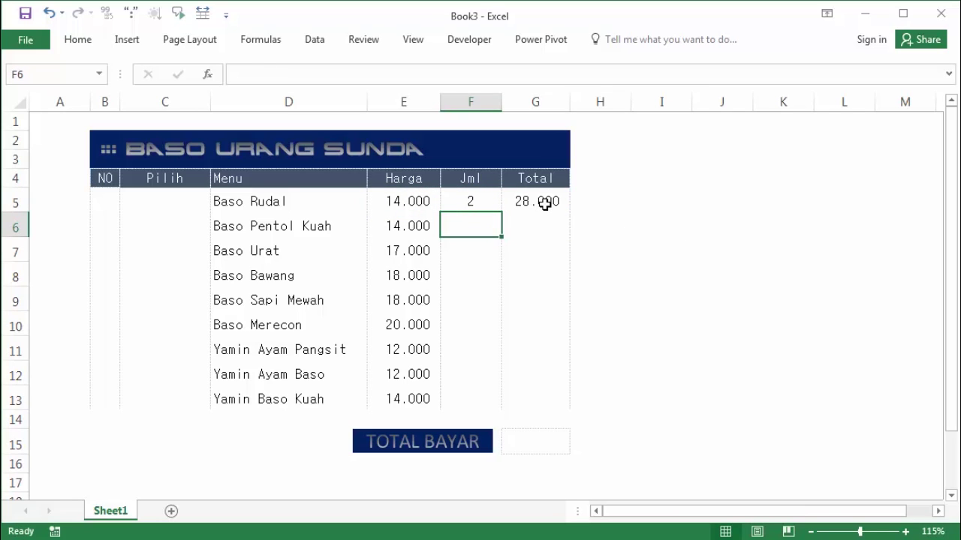
click(545, 204)
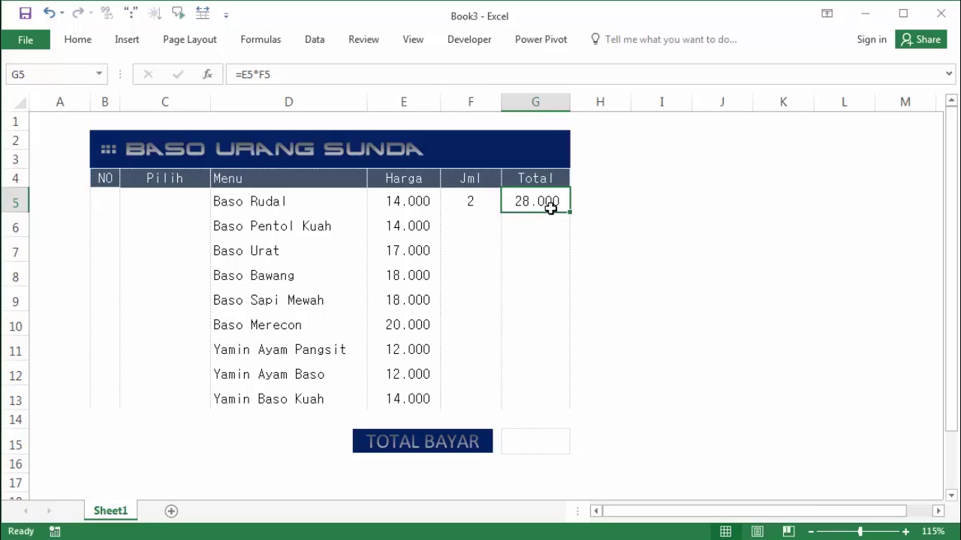
click(486, 208)
key(Delete)
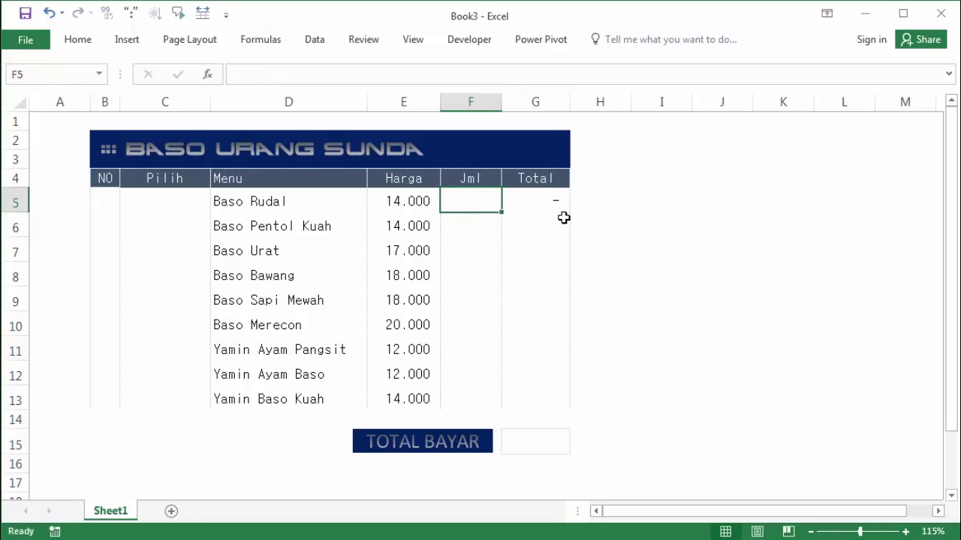
Fill the G5 total formula down through G13
click(546, 201)
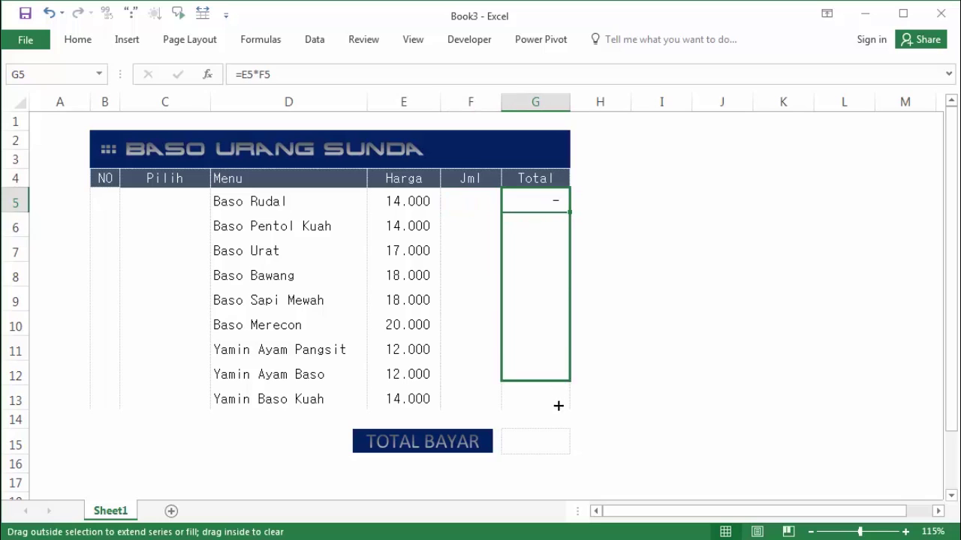
drag(568, 212, 559, 405)
click(653, 368)
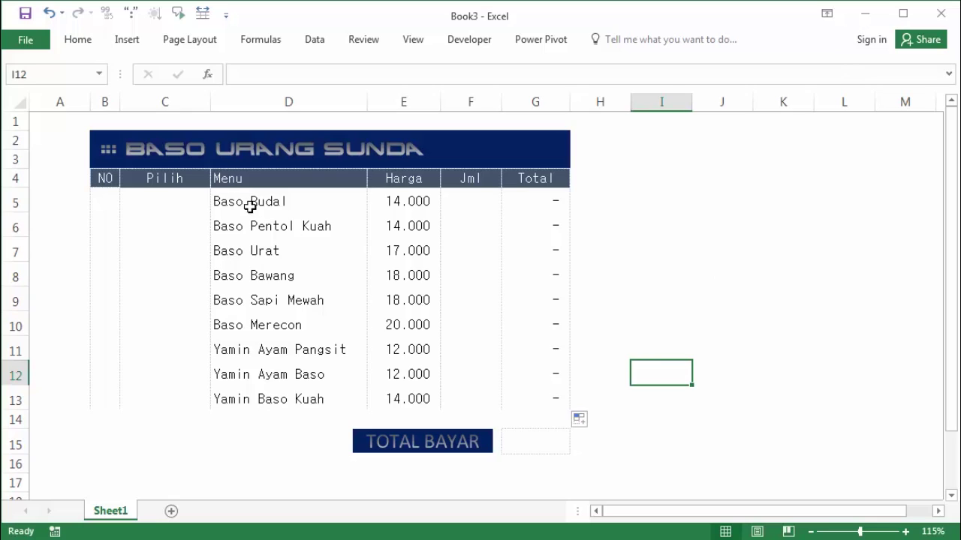
click(188, 198)
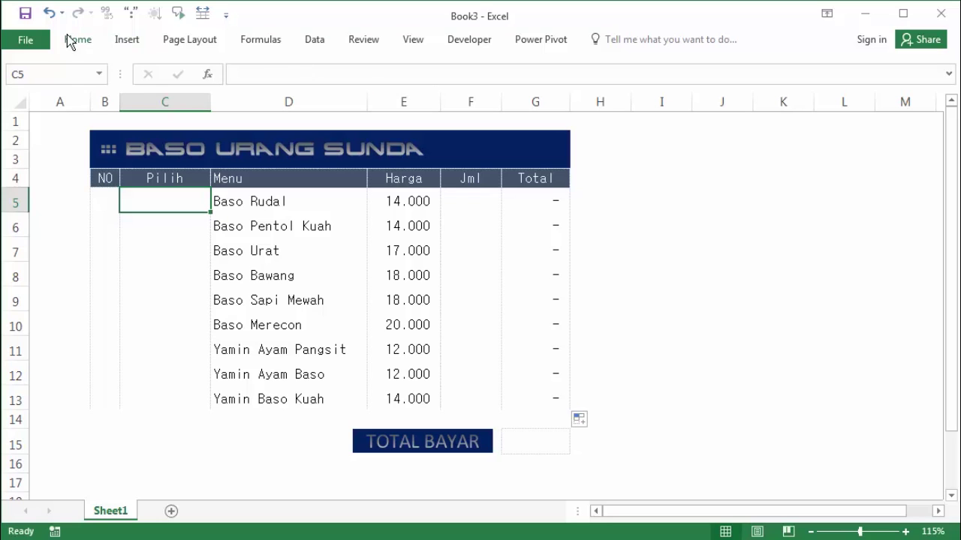
click(474, 42)
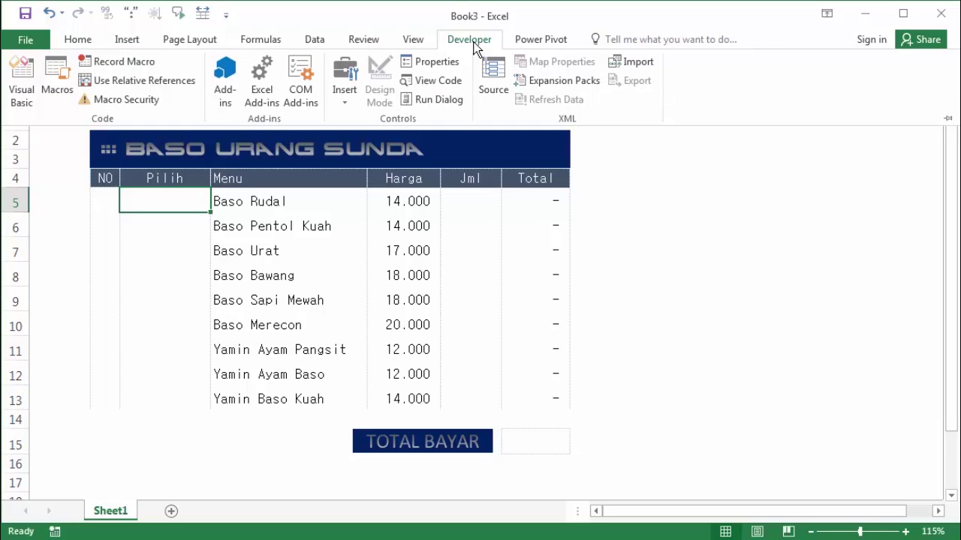
click(475, 45)
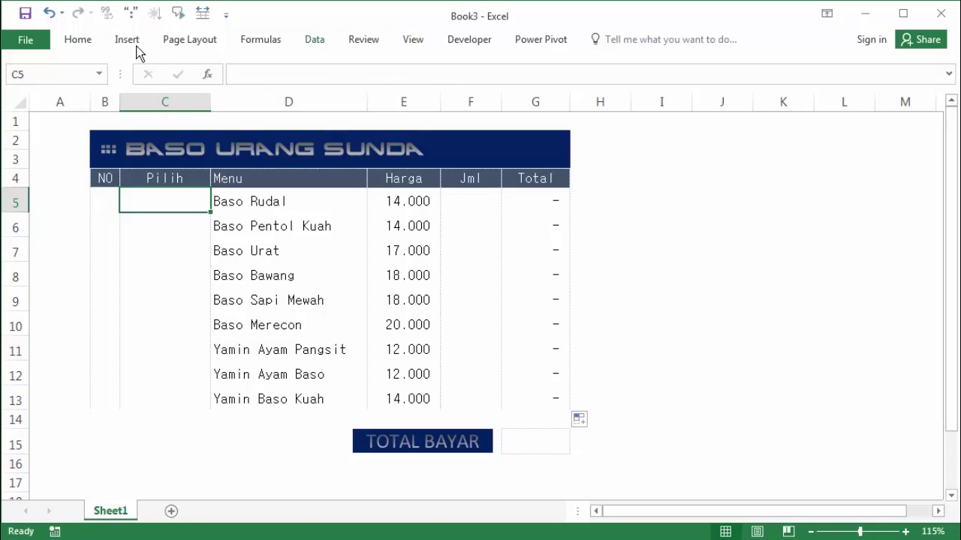
click(32, 44)
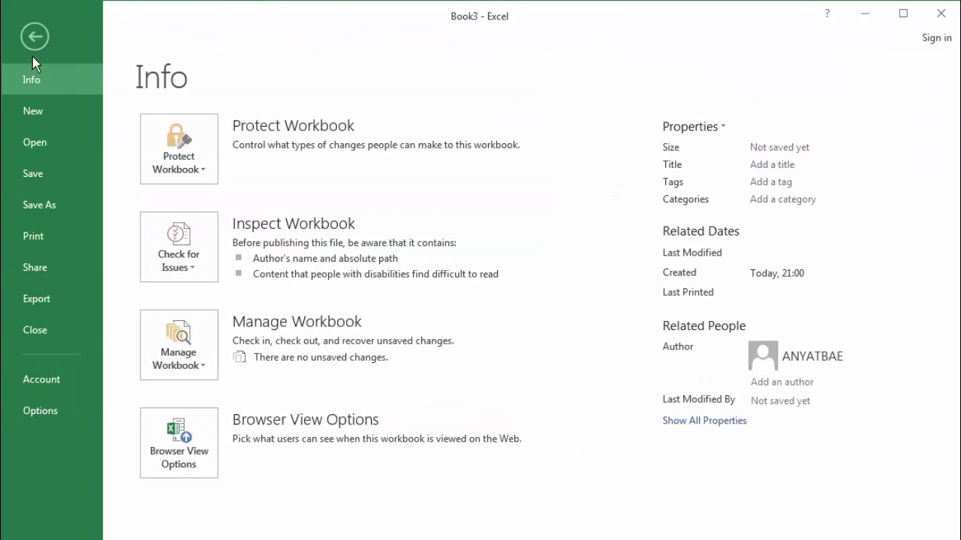
click(70, 411)
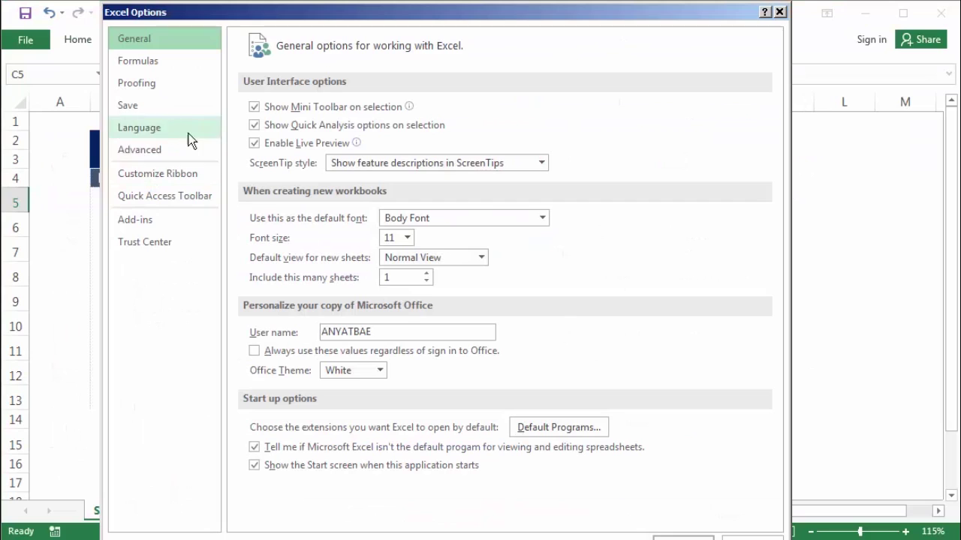
click(156, 177)
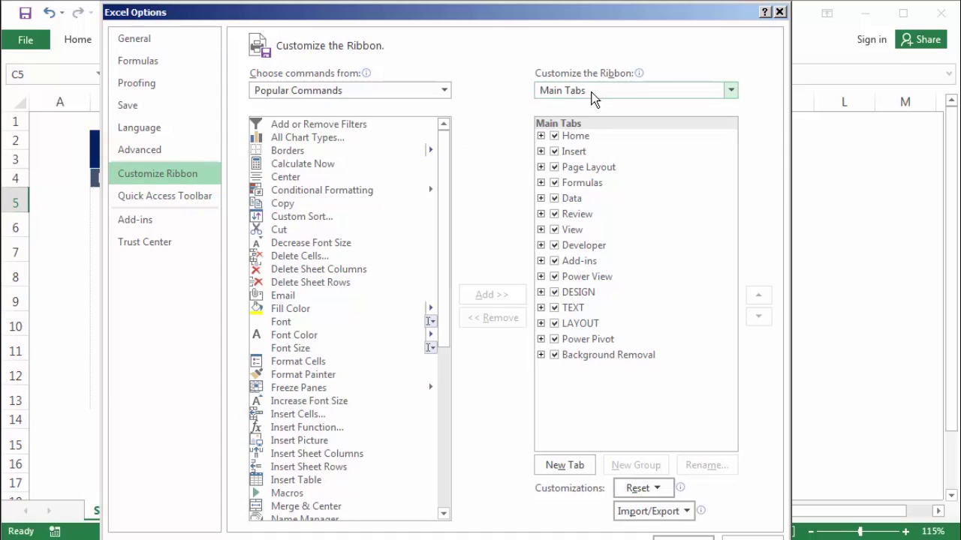
click(556, 250)
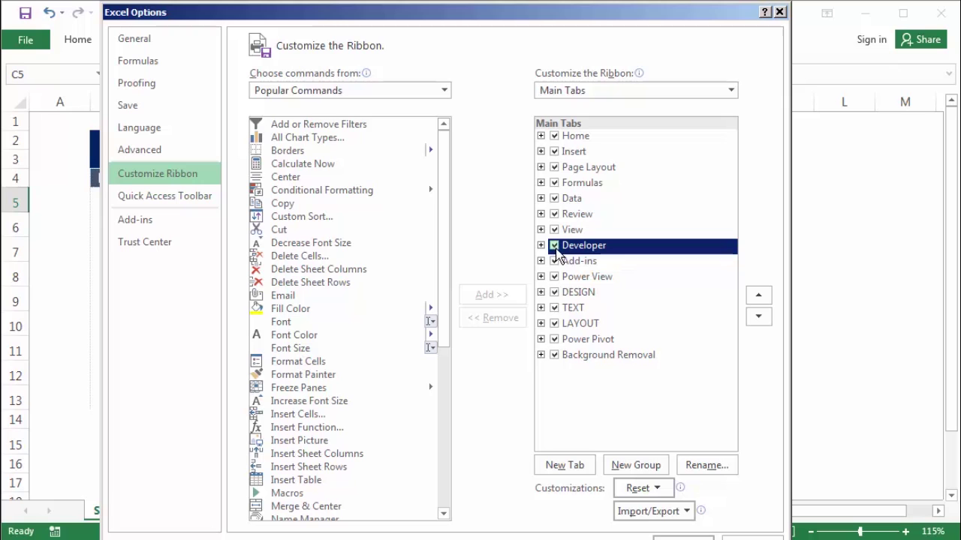
mouse_move(530, 9)
mouse_down()
mouse_move(516, 105)
mouse_move(496, 40)
mouse_move(483, 49)
mouse_move(487, 28)
mouse_up()
click(547, 271)
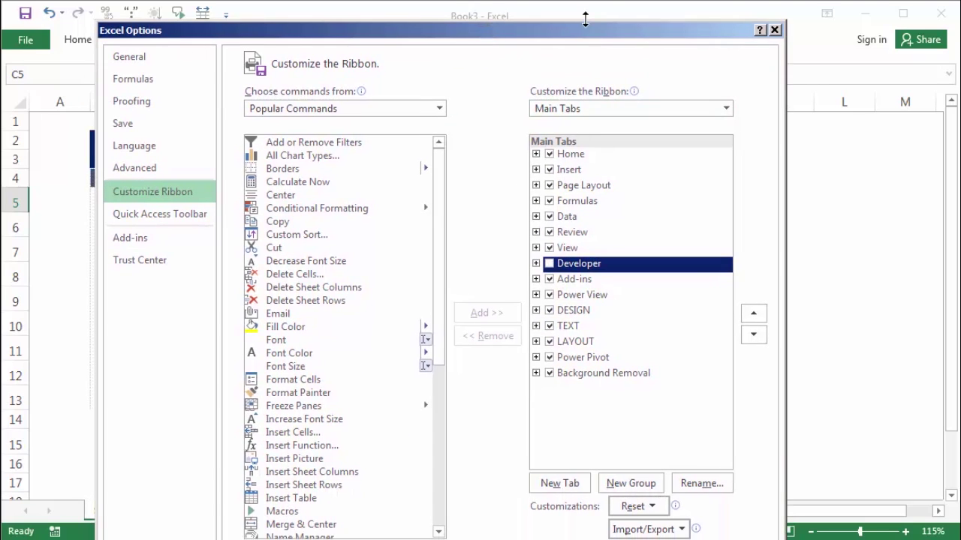
mouse_move(585, 20)
mouse_down()
mouse_move(569, 135)
mouse_move(587, 53)
mouse_up()
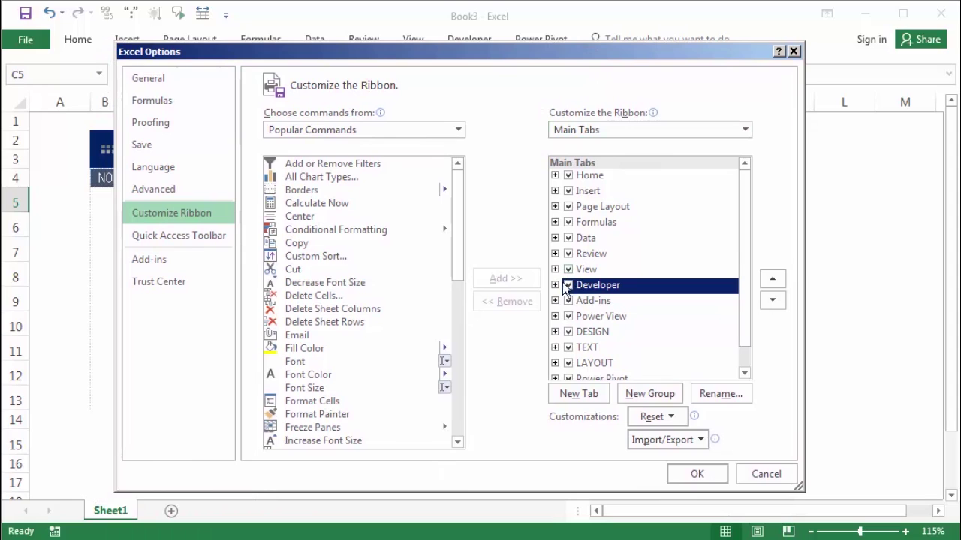
click(705, 478)
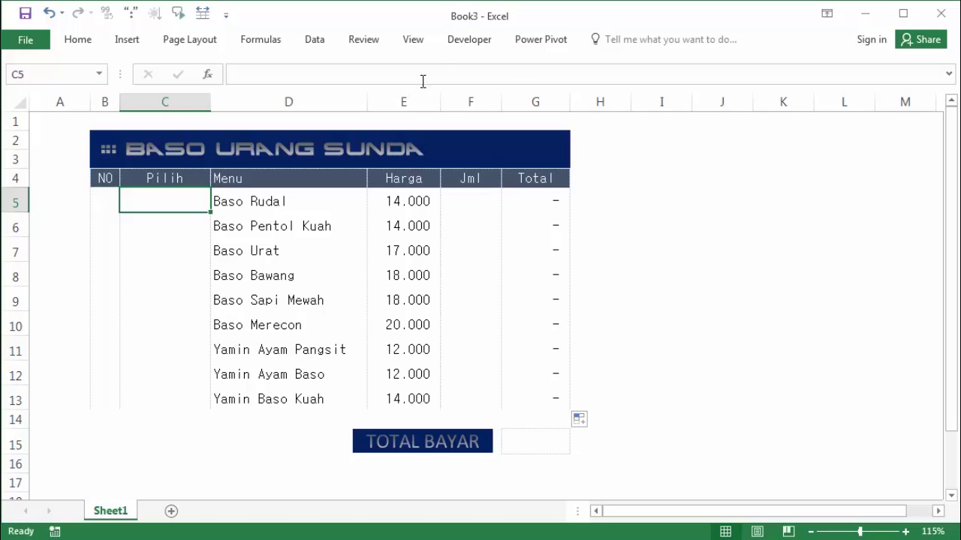
Insert a Form Controls check box into cell C5 and position it inside the cell
click(461, 43)
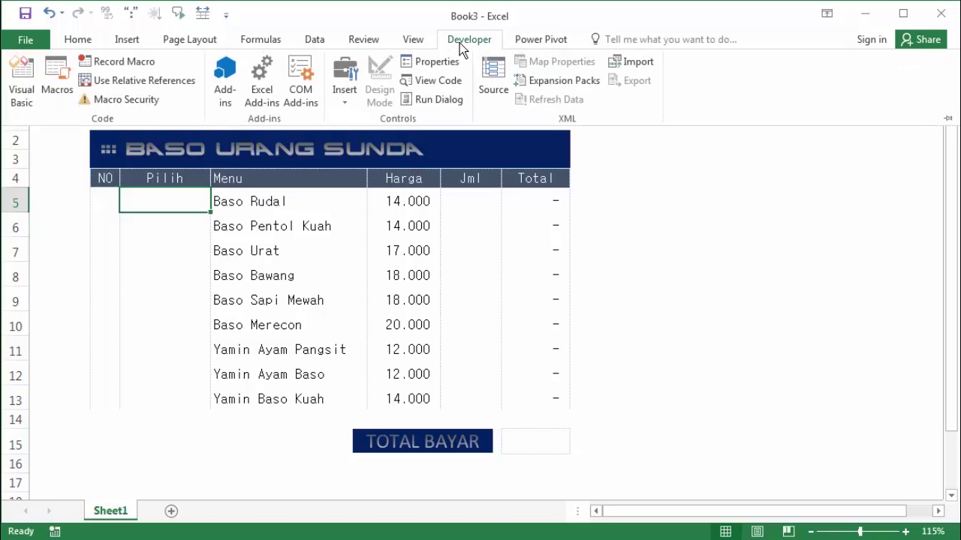
click(342, 107)
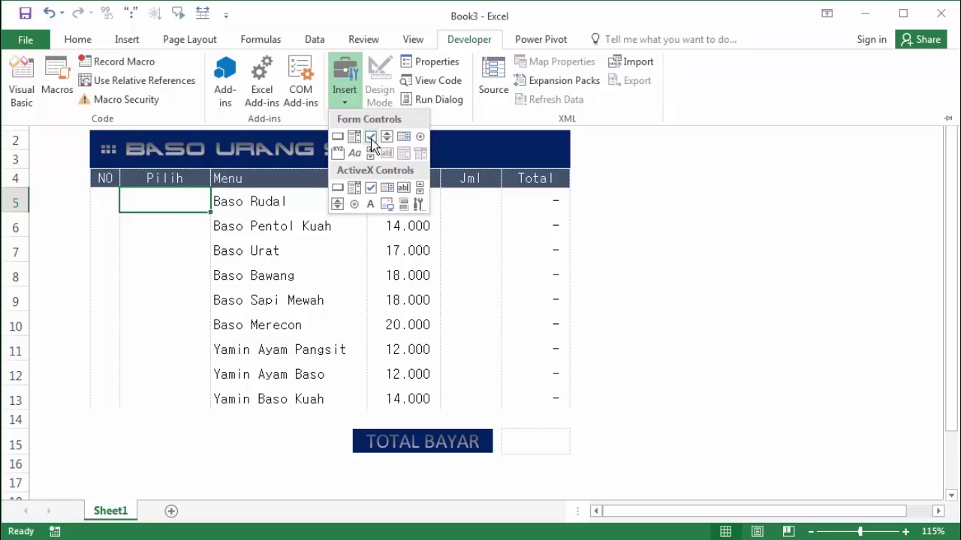
click(370, 137)
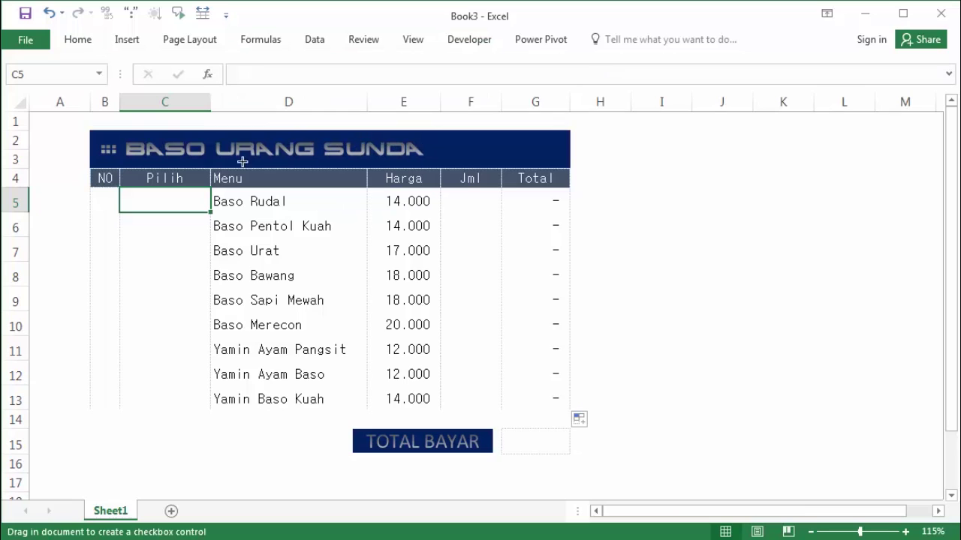
click(124, 195)
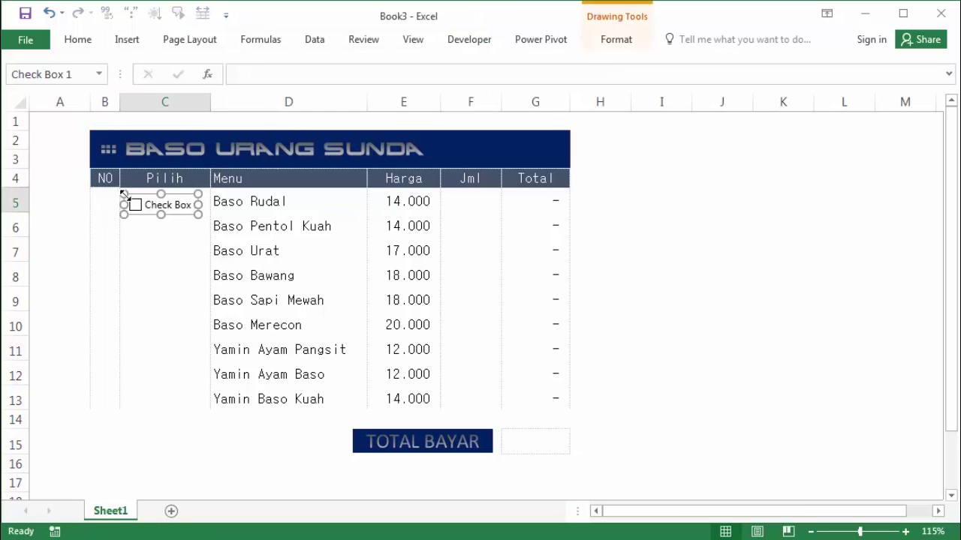
click(176, 266)
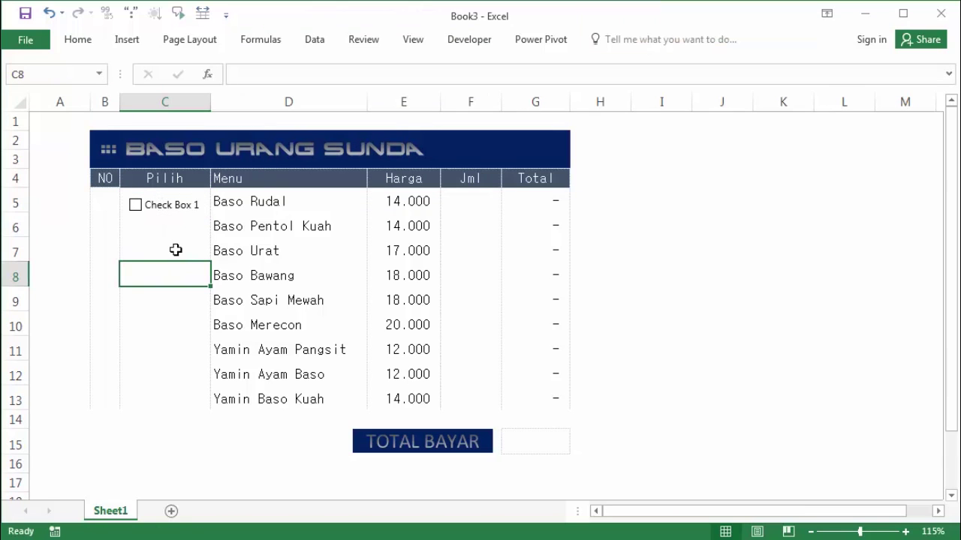
right_click(176, 214)
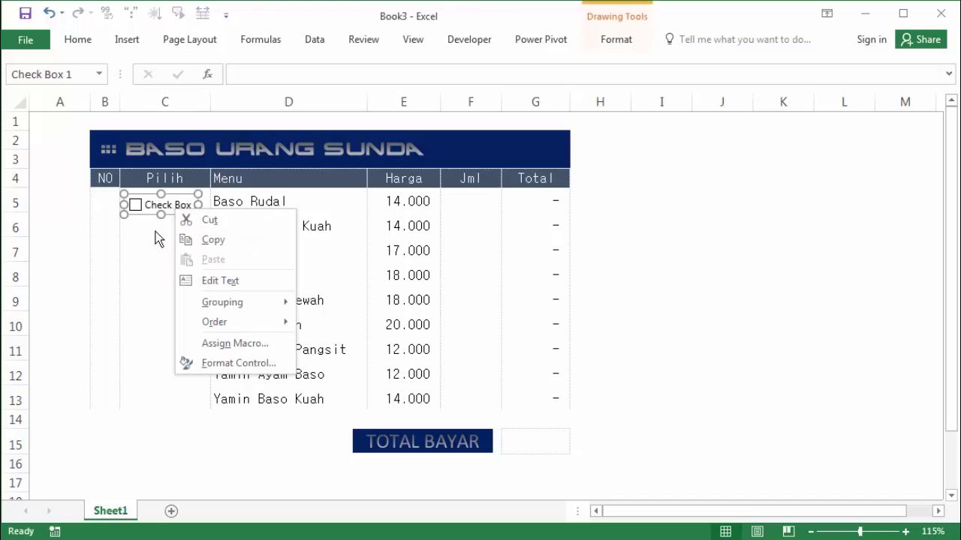
key(Escape)
drag(151, 222, 148, 216)
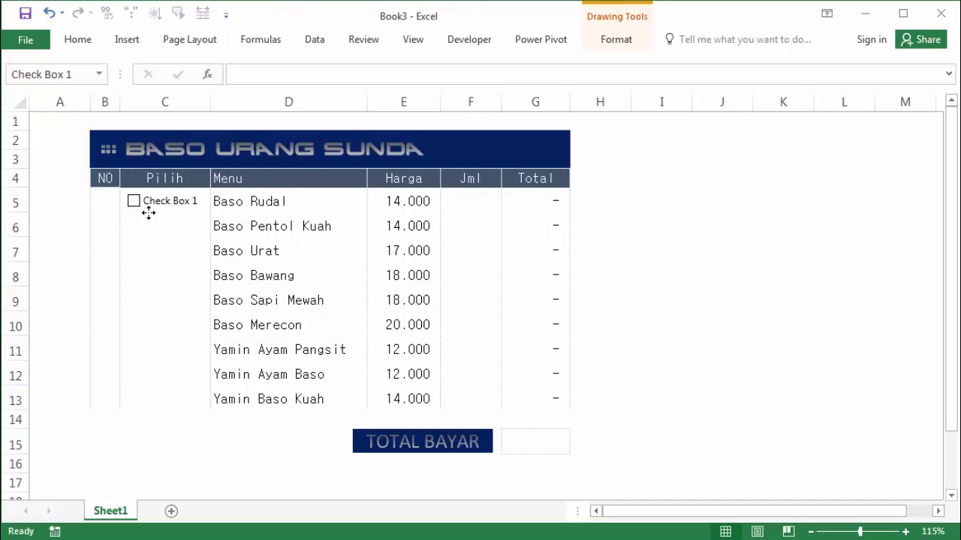
click(147, 240)
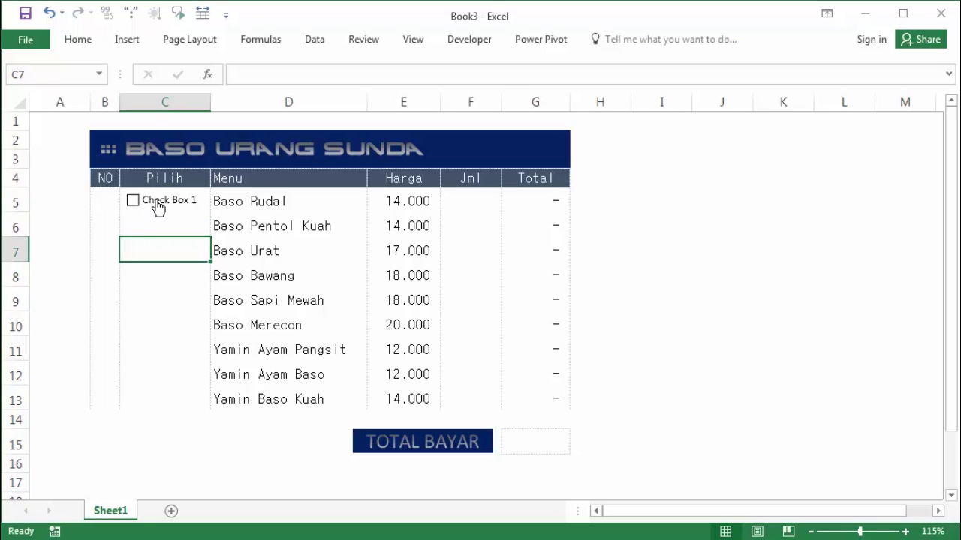
Delete the 'Check Box 1' label so the C5 checkbox shows no text
right_click(157, 205)
click(145, 201)
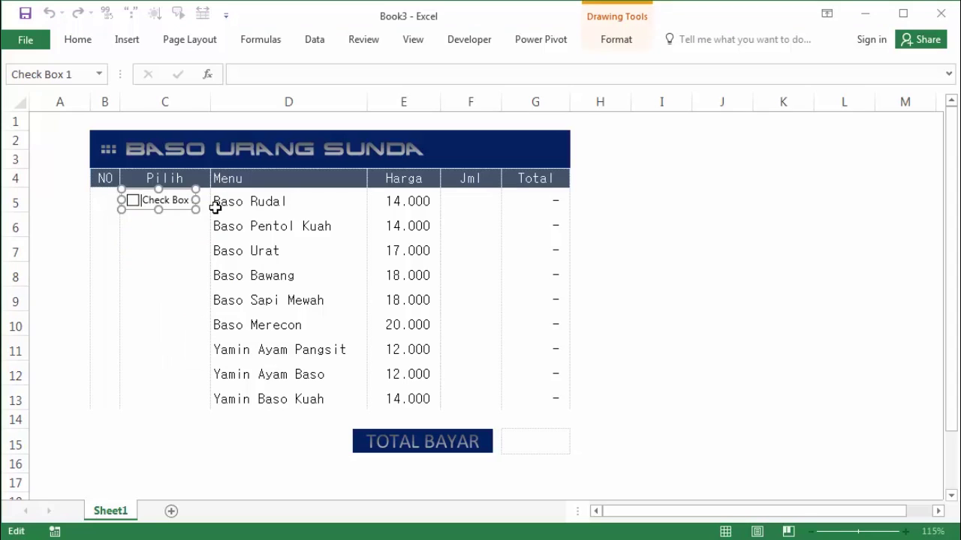
key(Delete)
key(Delete)
key(Delete)
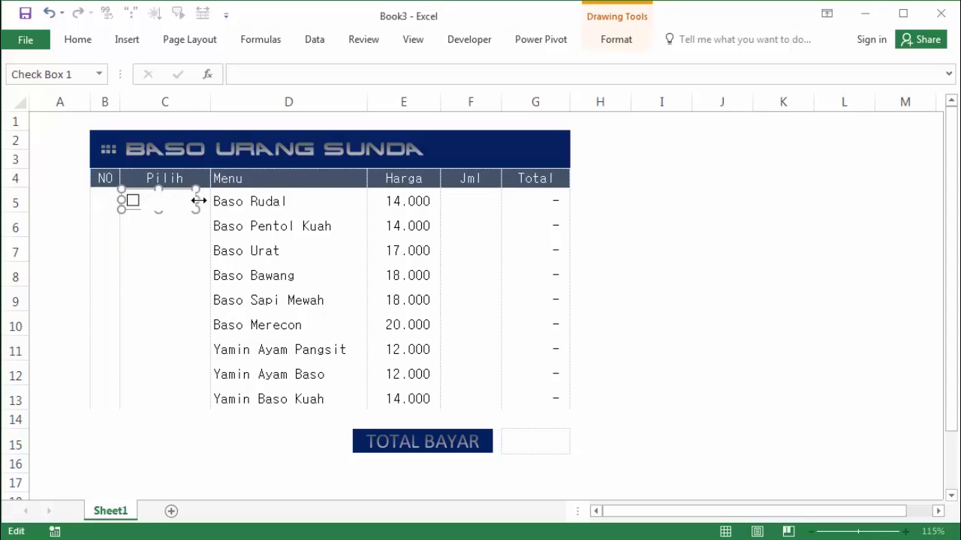
click(147, 255)
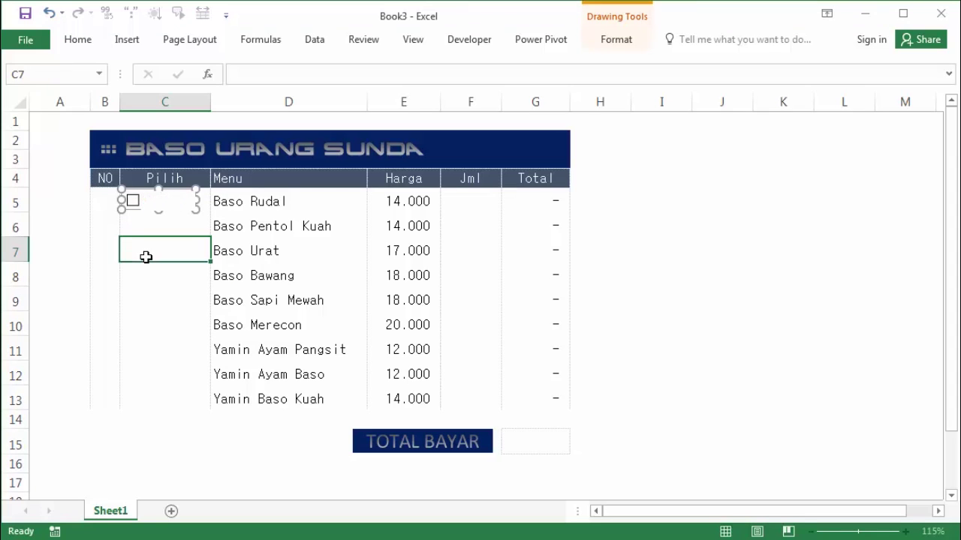
right_click(141, 202)
click(100, 260)
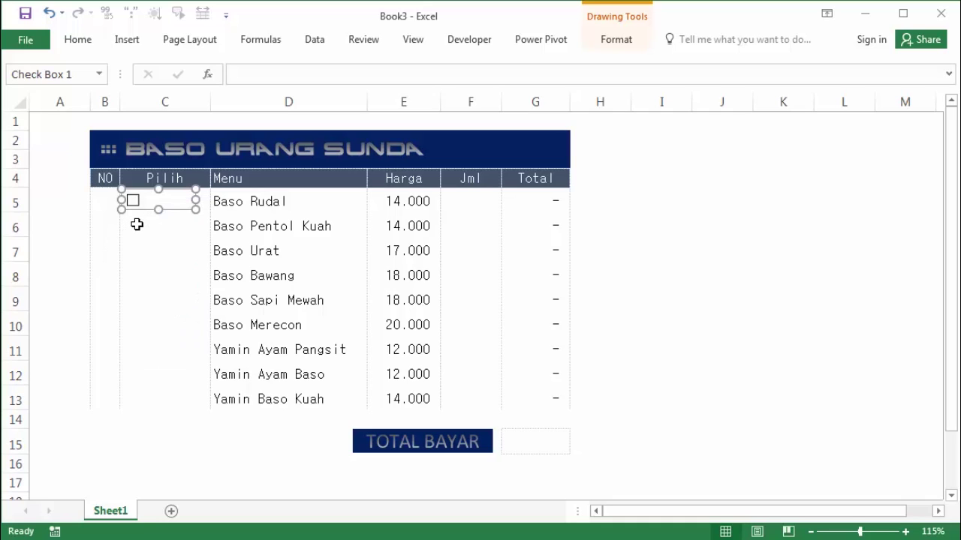
click(137, 225)
click(137, 250)
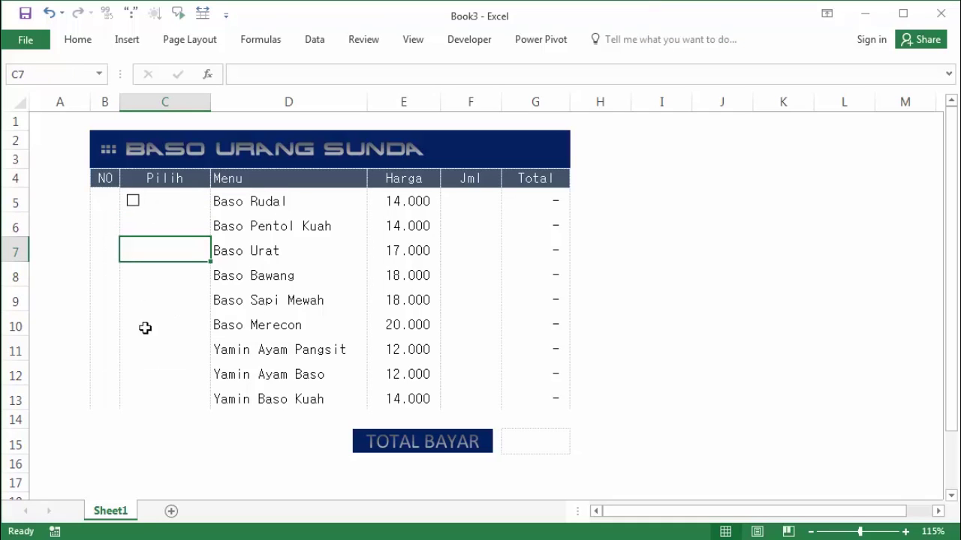
click(142, 397)
click(157, 299)
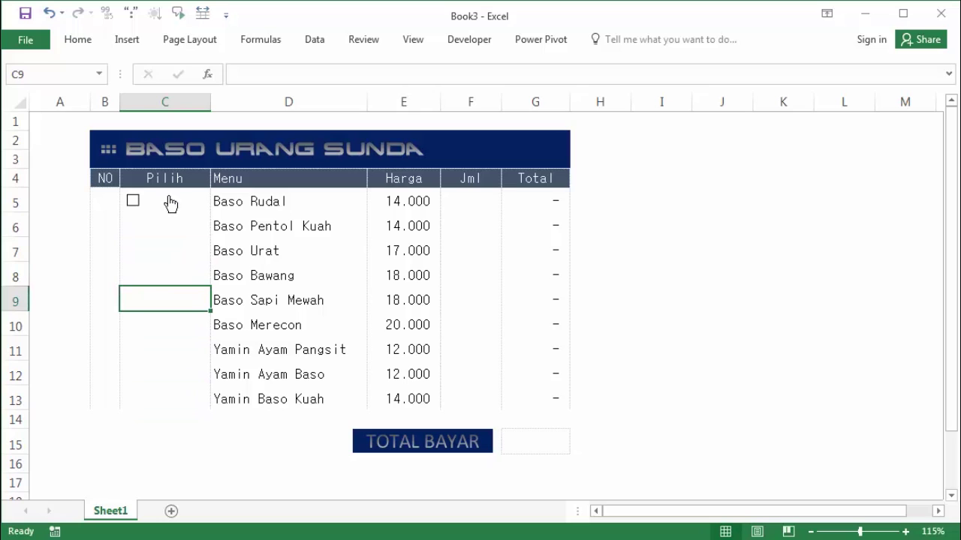
click(205, 197)
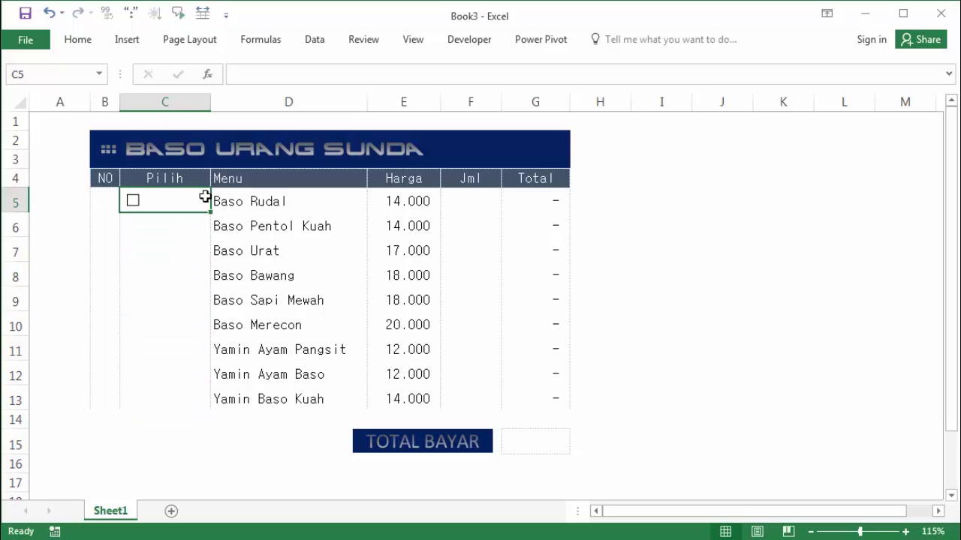
click(193, 251)
Fill the C5 checkbox down the Pilih column through C13
click(204, 202)
drag(210, 212, 211, 409)
click(634, 258)
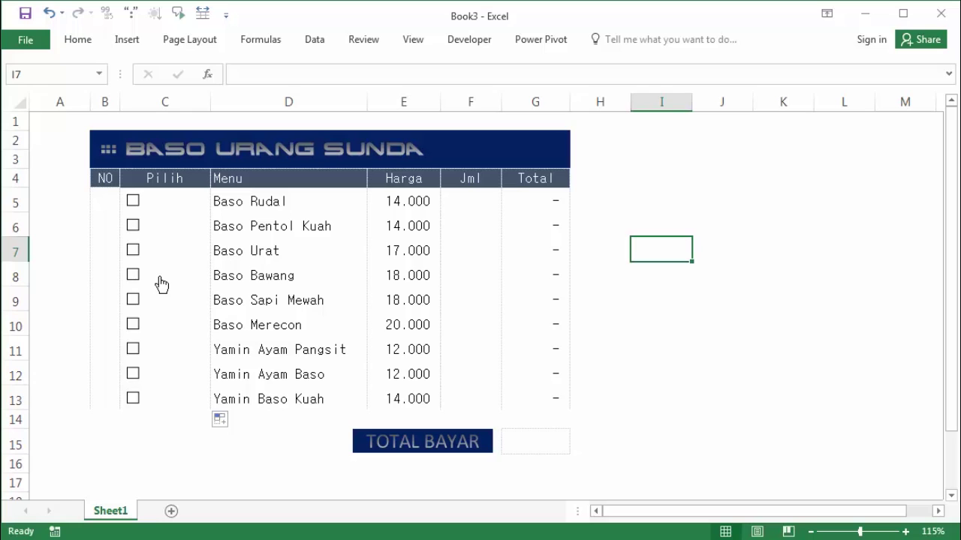
click(636, 269)
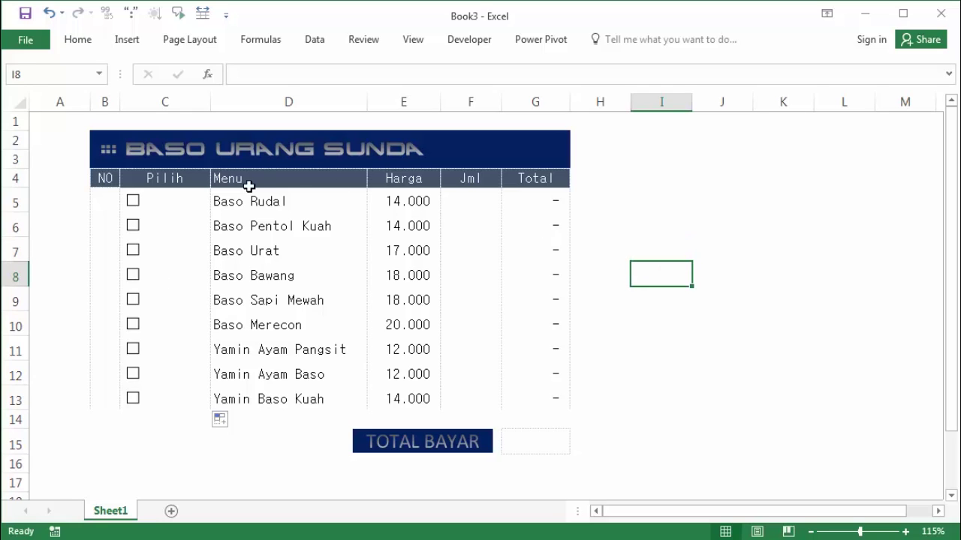
Tick the eight copied checkboxes, Baso Pentol Kuah through Yamin Baso Kuah, to test them
click(133, 226)
click(133, 251)
click(134, 275)
click(135, 300)
click(136, 324)
click(134, 350)
click(134, 374)
click(133, 398)
Untick all eight test checkboxes so every Pilih box is cleared again
click(132, 398)
click(134, 374)
click(134, 349)
click(134, 324)
click(133, 299)
click(132, 275)
click(133, 250)
click(133, 225)
click(203, 200)
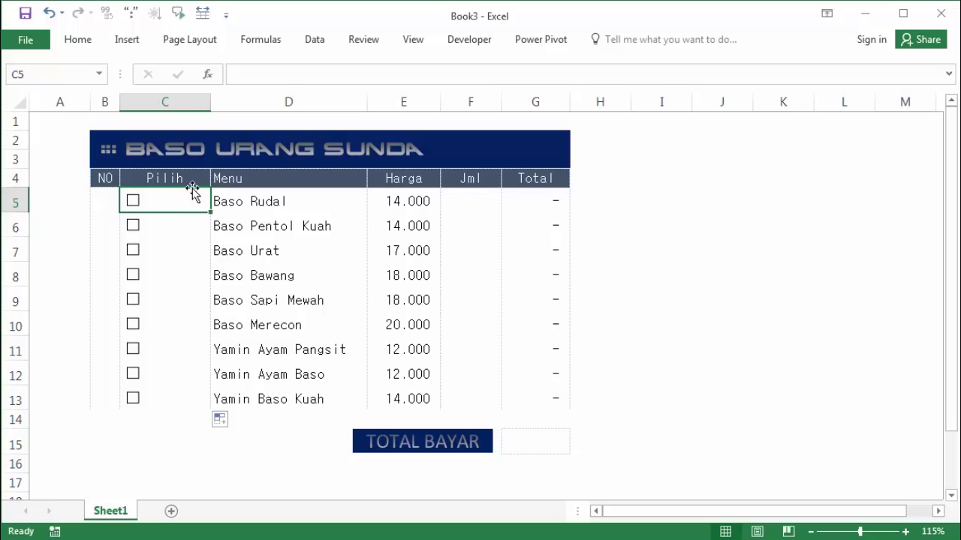
Open Format Control for the C5 checkbox, keep 0% fill transparency, and view its 0,56 × 2,06 cm size
right_click(135, 201)
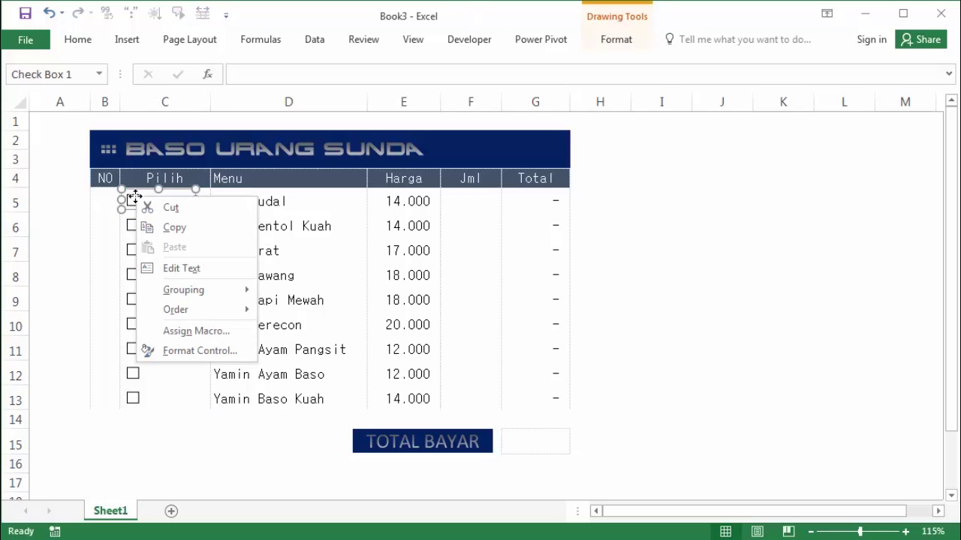
click(218, 355)
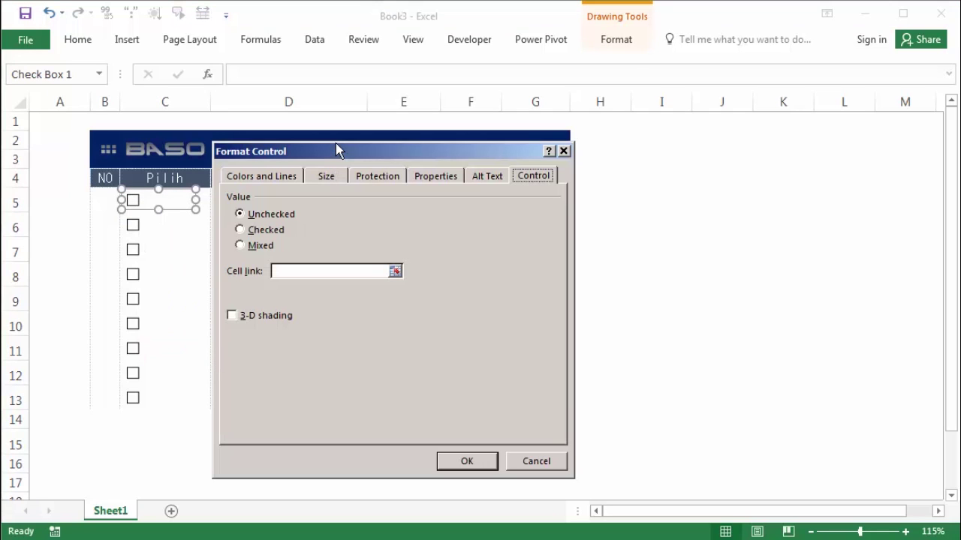
drag(367, 150, 515, 148)
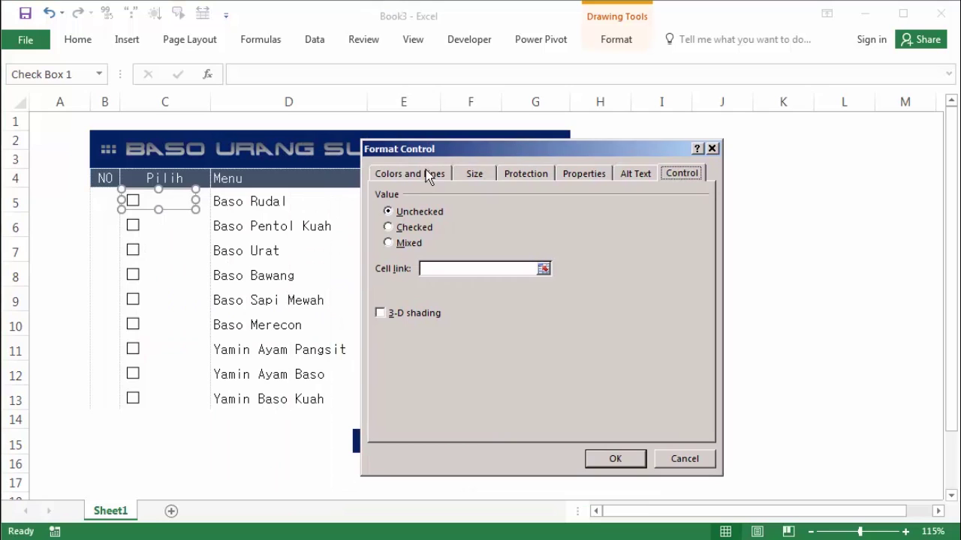
click(383, 179)
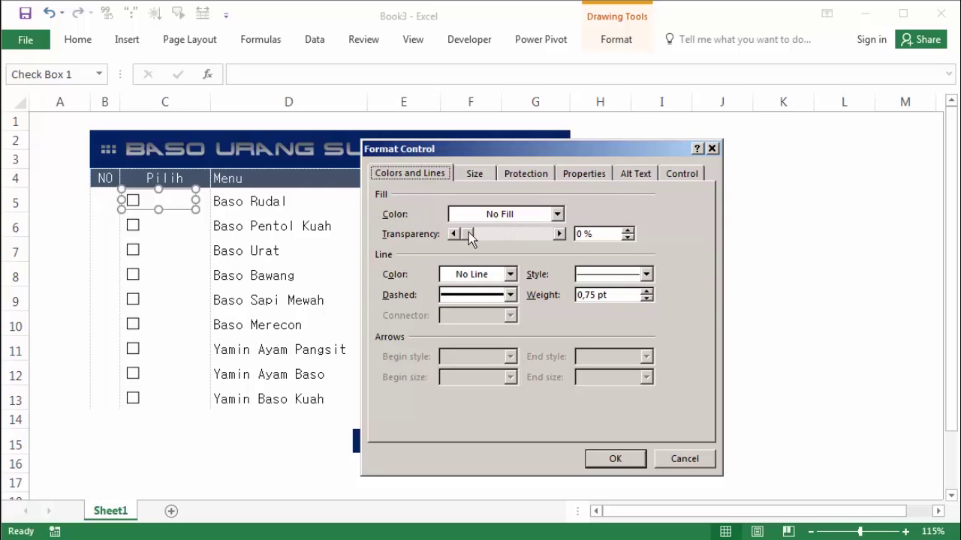
drag(467, 232, 453, 238)
click(469, 173)
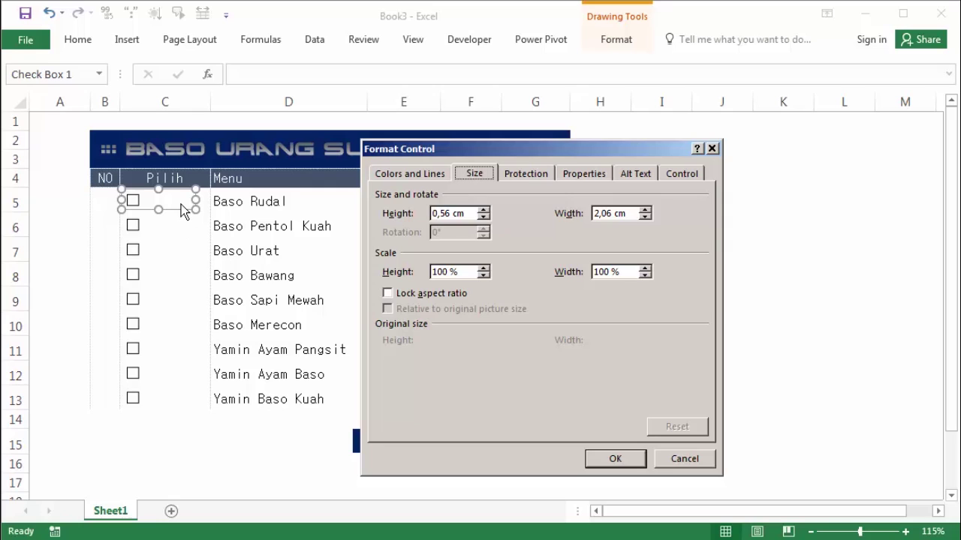
Set the checkbox to move but not size with cells, review Alt Text, then show Control settings
click(527, 173)
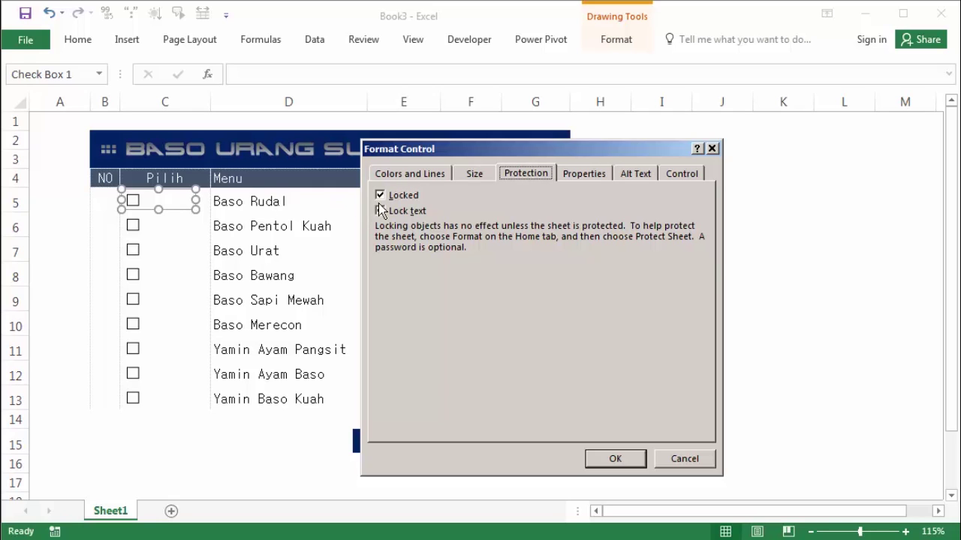
click(588, 175)
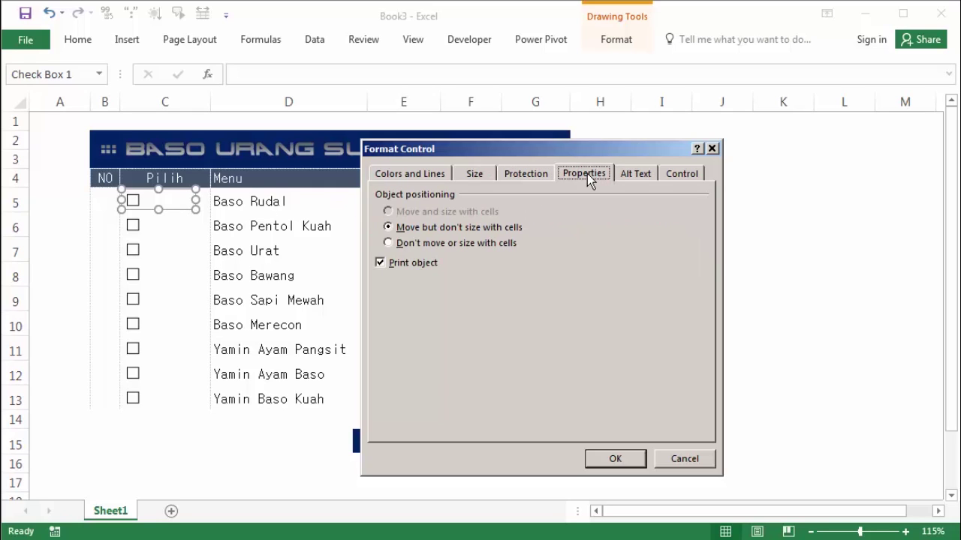
click(393, 246)
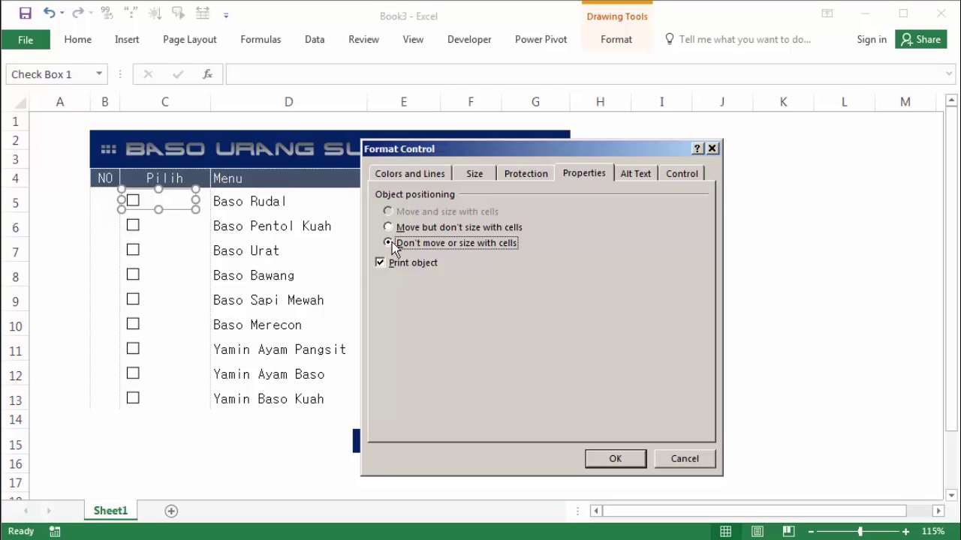
click(392, 234)
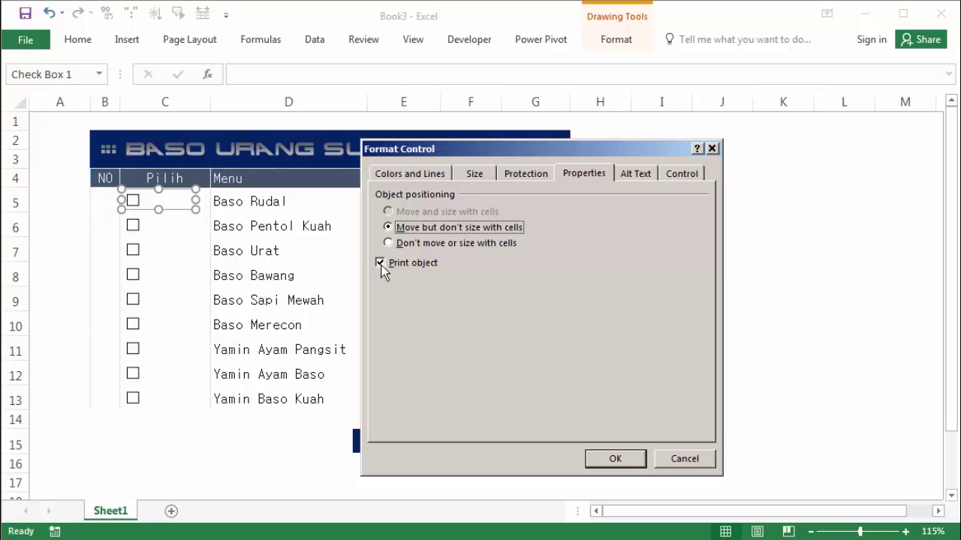
click(623, 176)
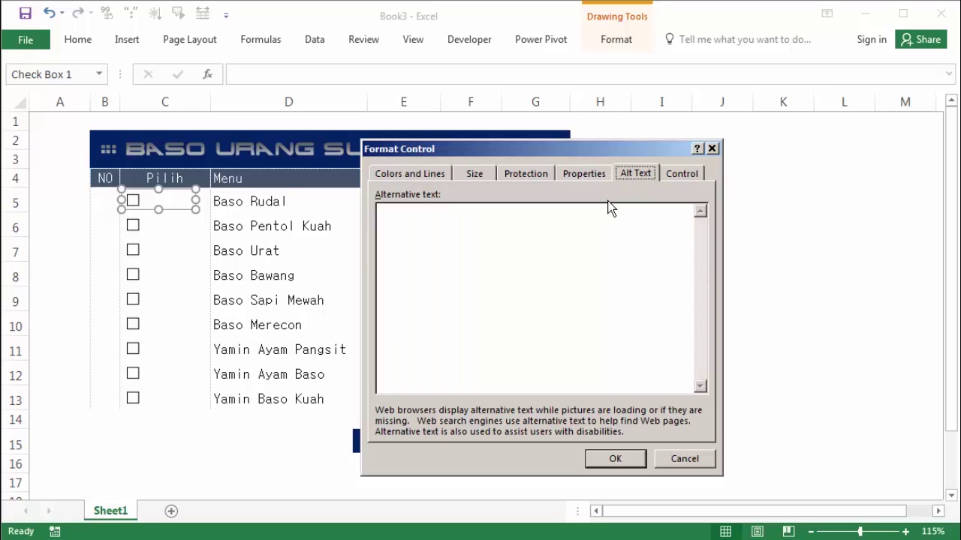
click(453, 234)
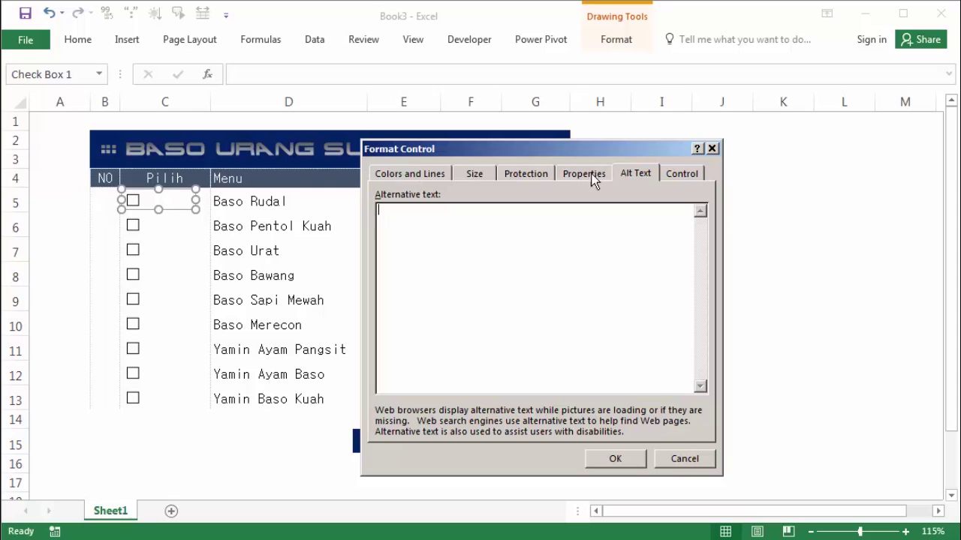
click(681, 174)
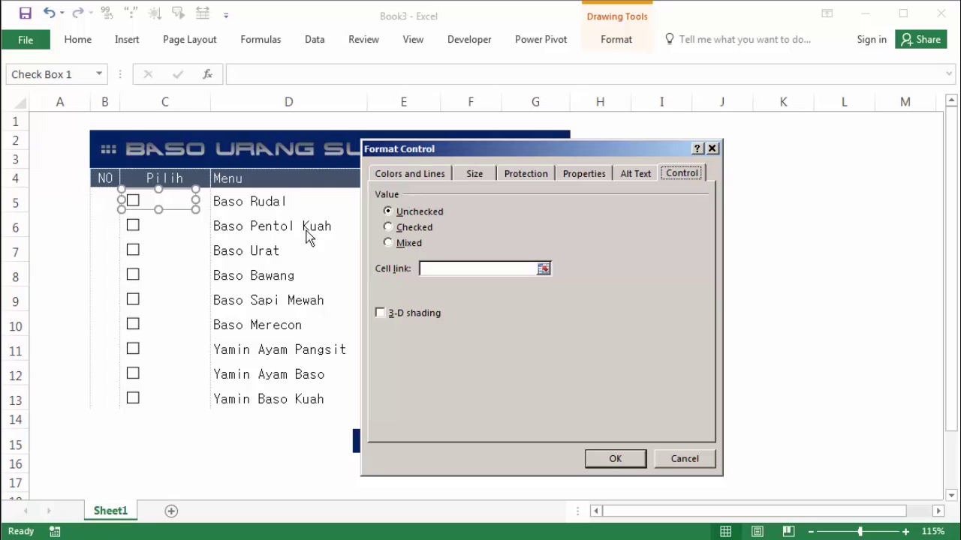
Set Cell link $C$5 on the row 5 checkbox and $C$6 on the row 6 checkbox
click(426, 269)
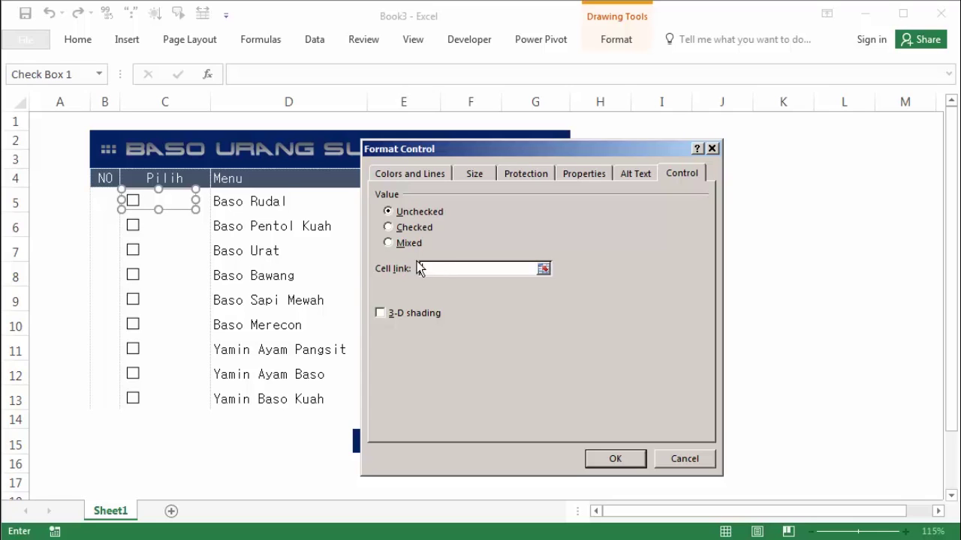
click(206, 201)
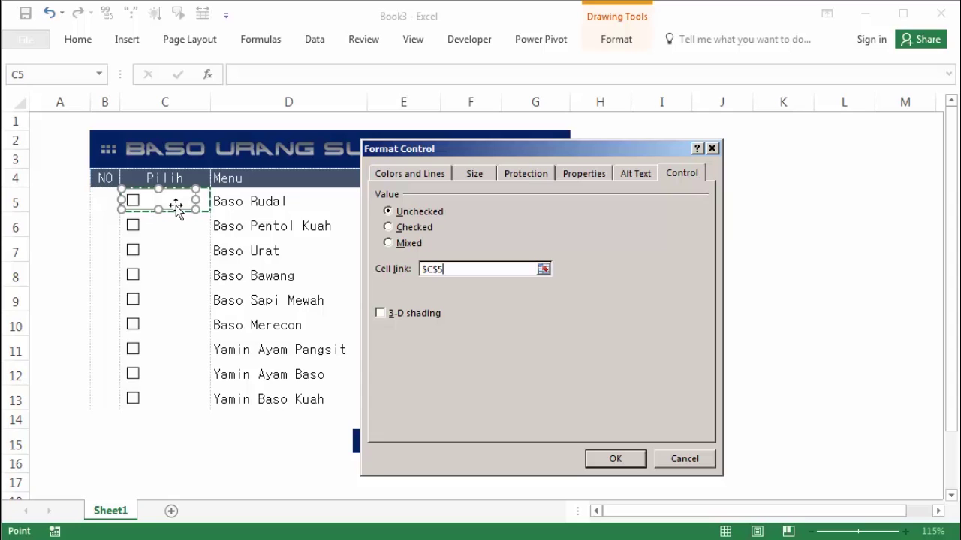
click(619, 457)
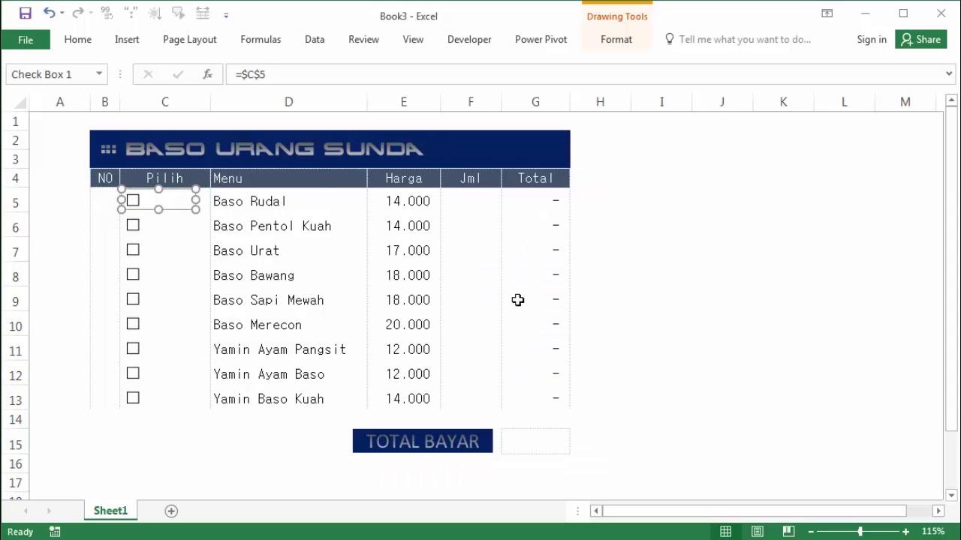
right_click(139, 235)
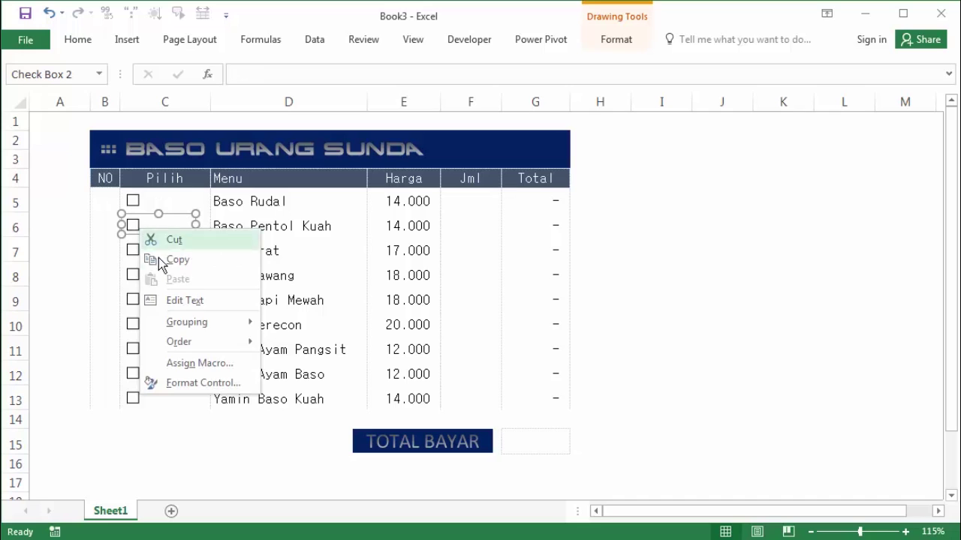
click(207, 383)
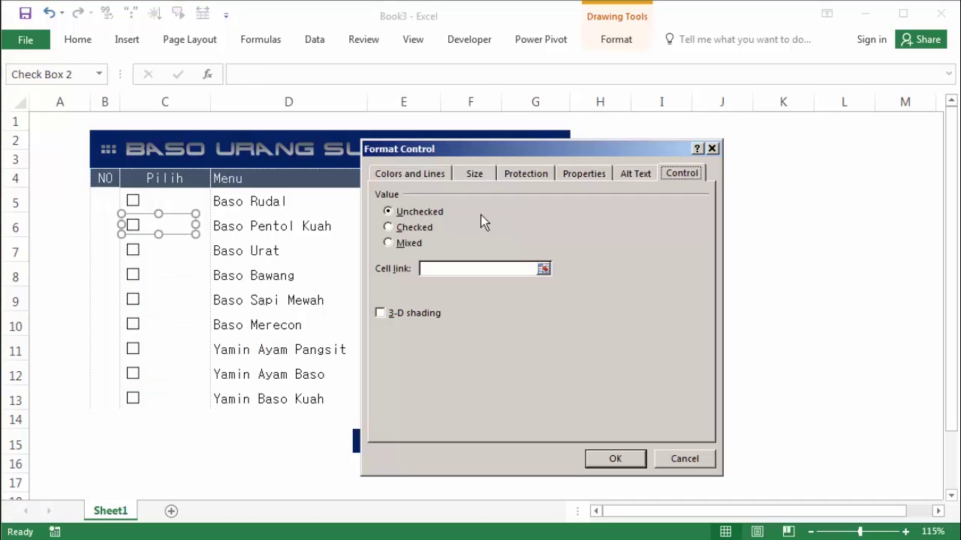
click(445, 275)
click(205, 226)
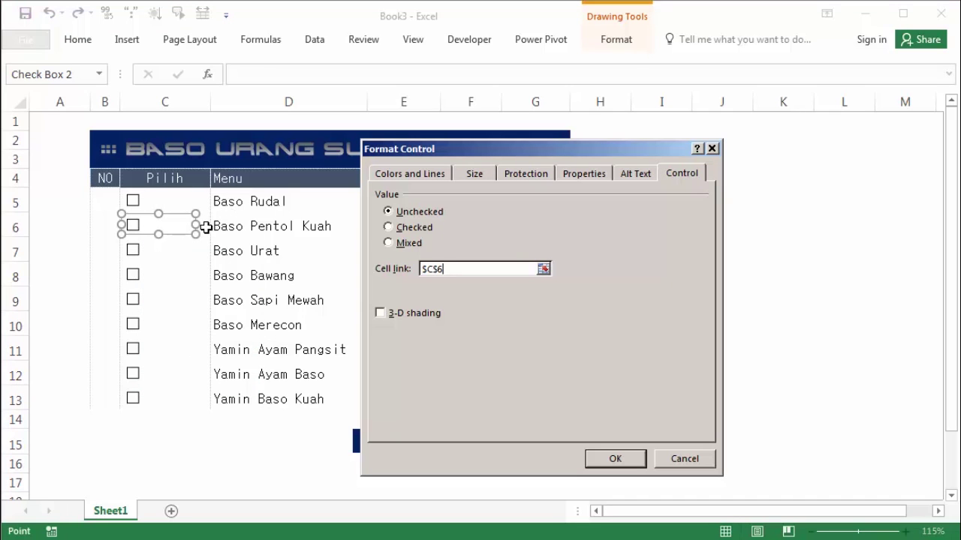
click(614, 457)
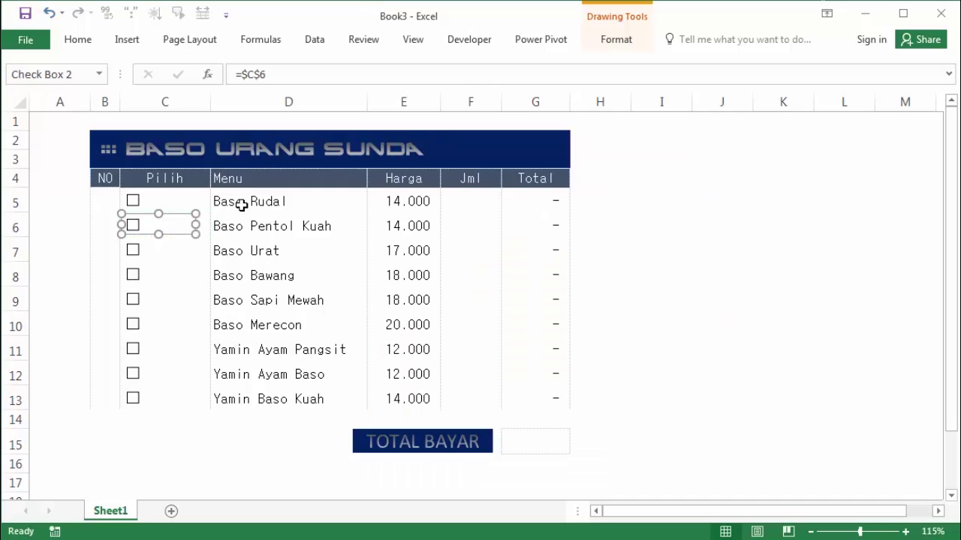
Link the row 7, 8 and 9 checkboxes to cells $C$7, $C$8 and $C$9
right_click(146, 257)
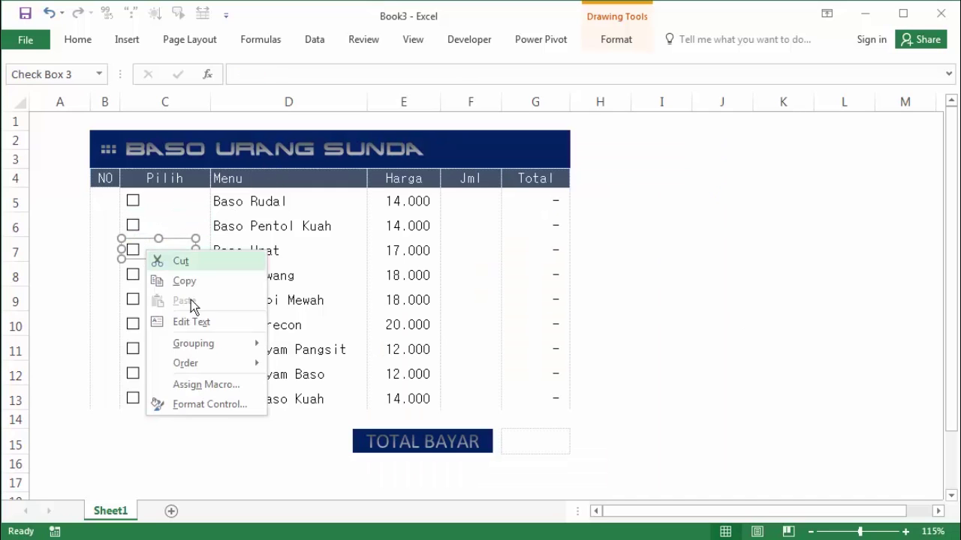
click(223, 401)
click(474, 268)
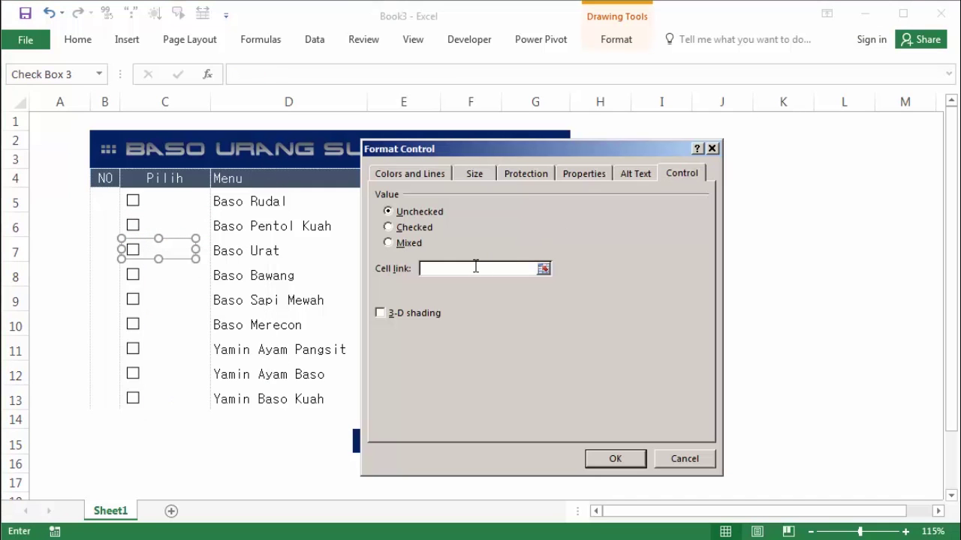
click(204, 252)
click(624, 454)
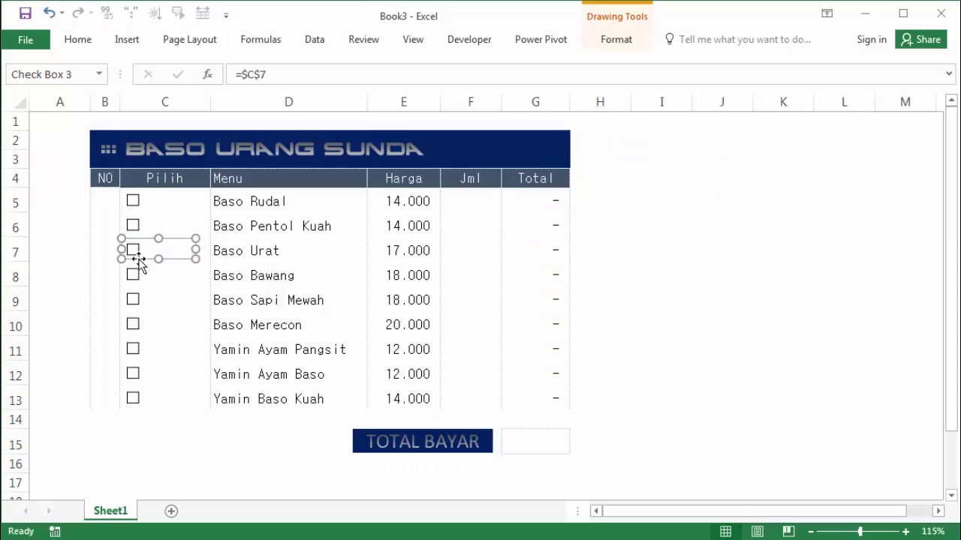
ctrl+click(137, 274)
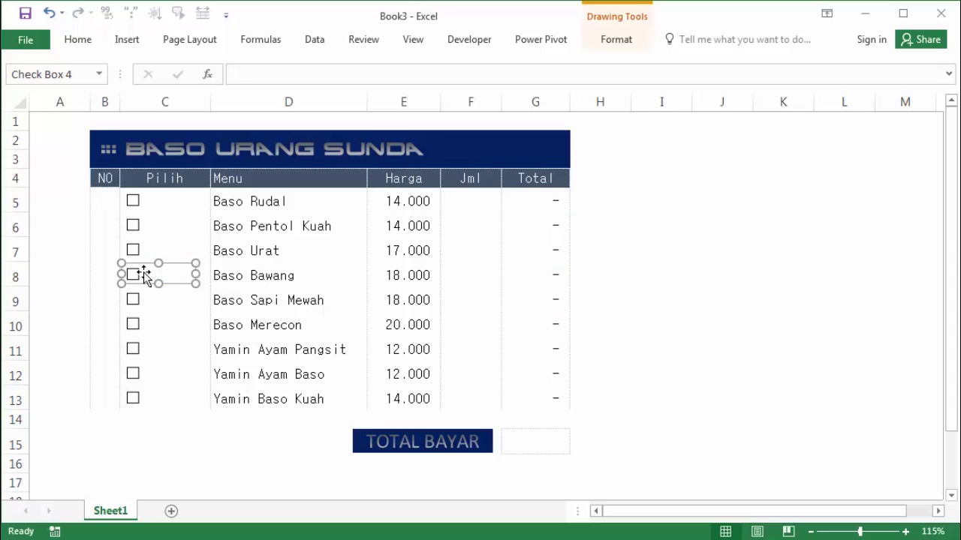
right_click(143, 272)
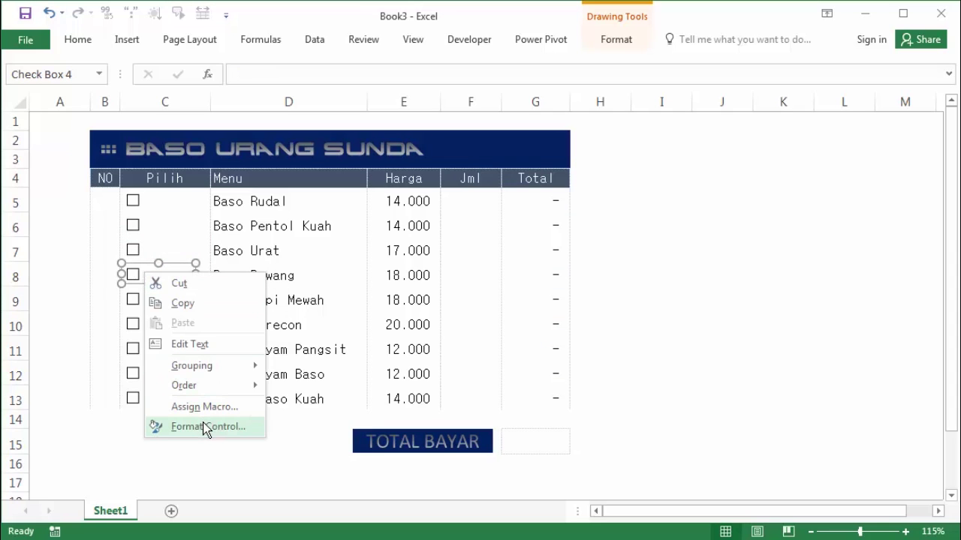
click(204, 426)
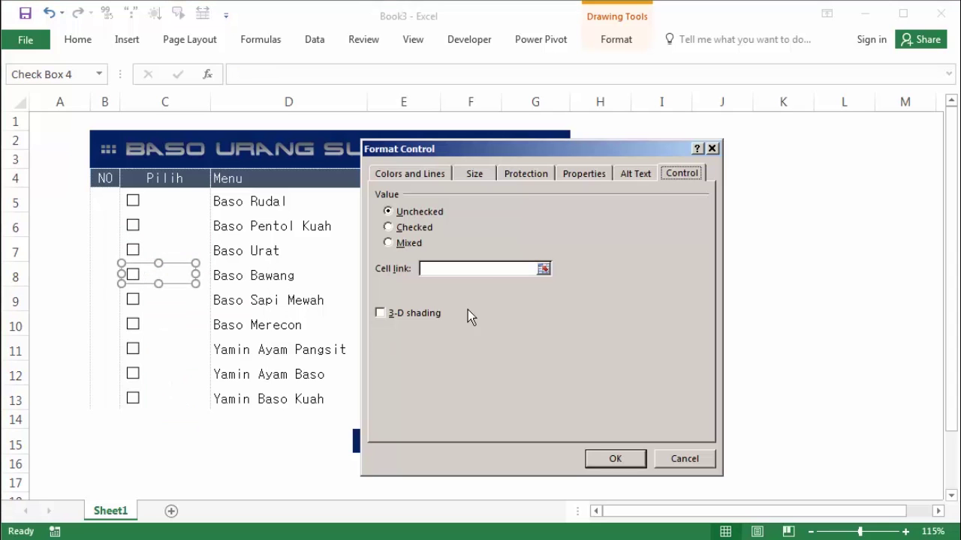
click(202, 274)
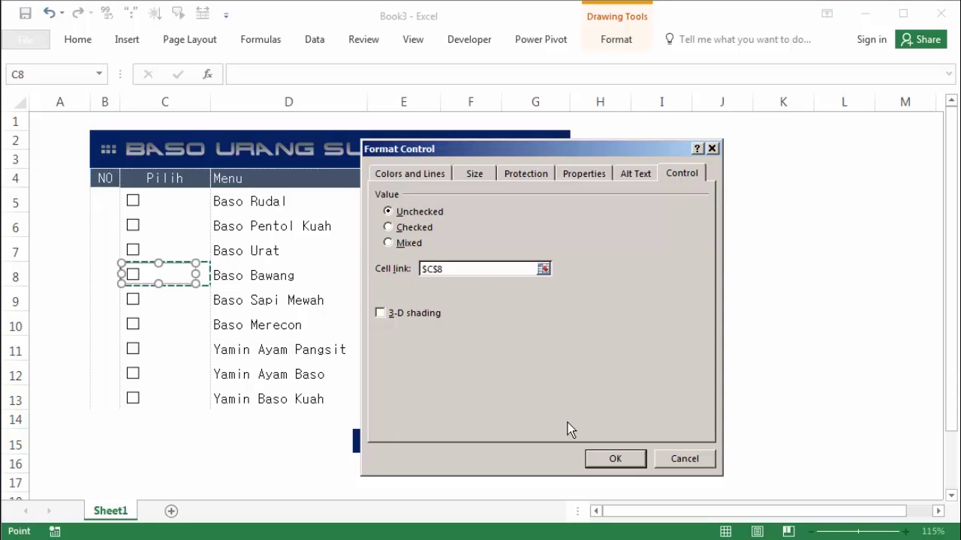
click(604, 455)
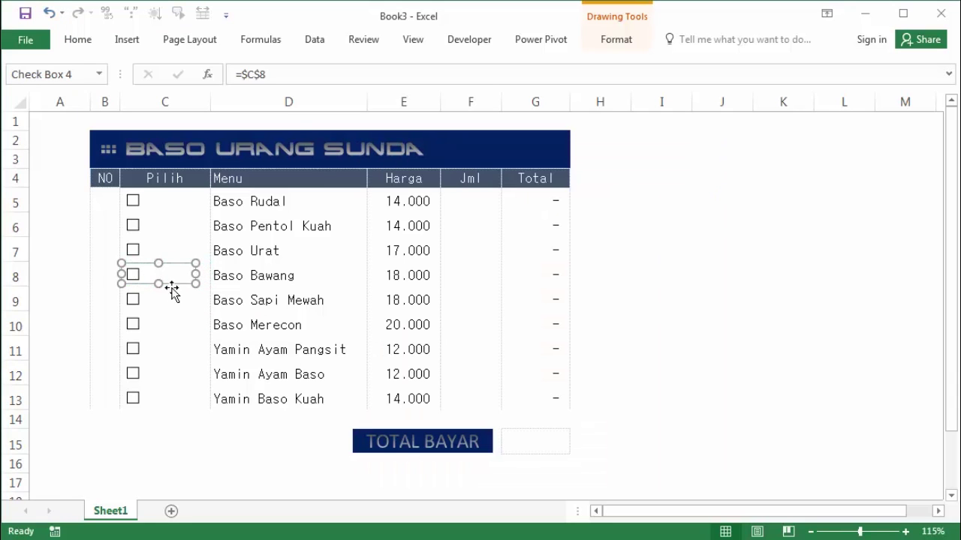
right_click(143, 300)
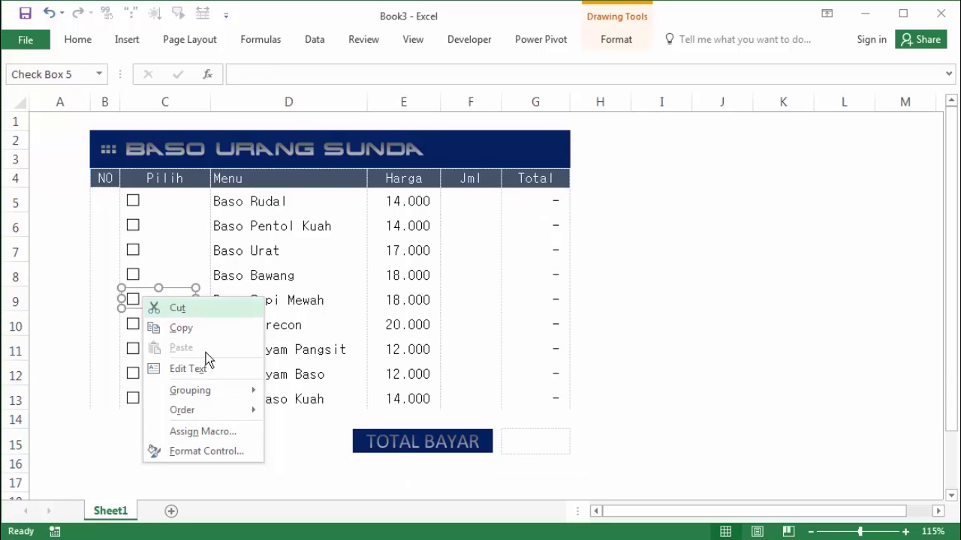
click(223, 449)
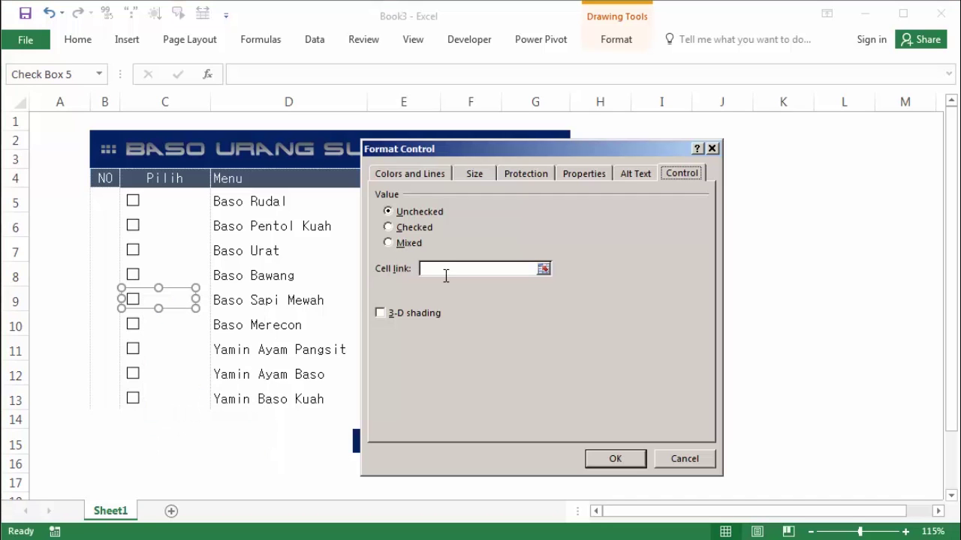
click(204, 299)
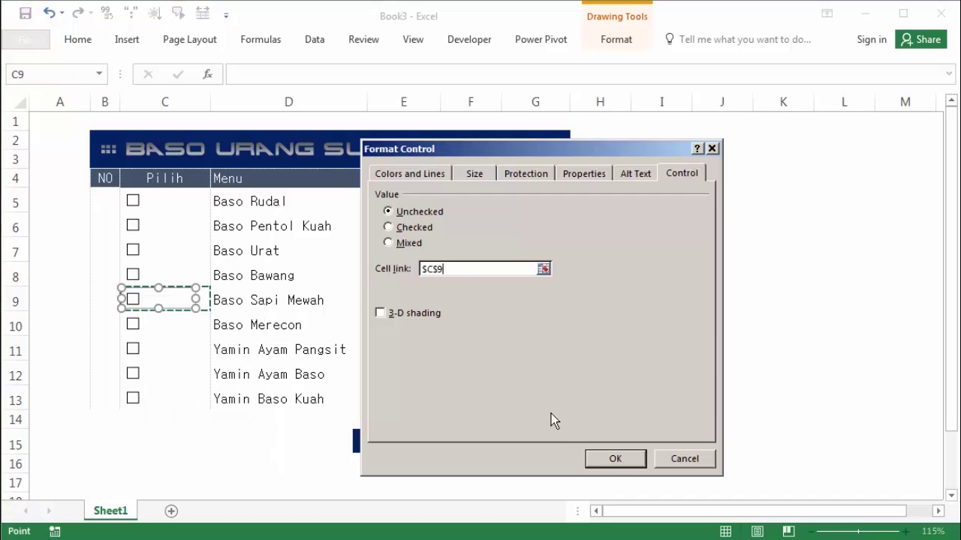
click(594, 458)
Link the row 10 and 11 checkboxes to cells $C$10 and $C$11
right_click(143, 330)
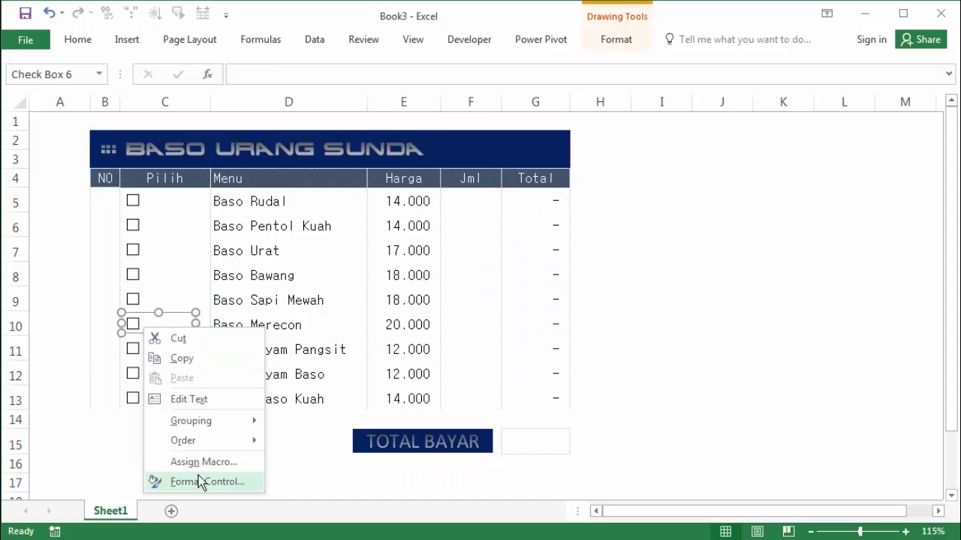
click(198, 480)
click(204, 326)
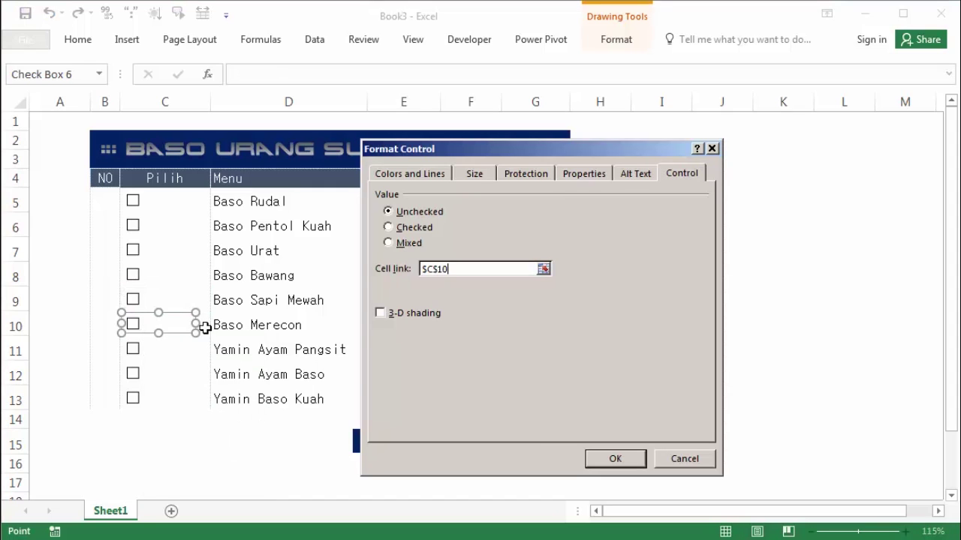
click(596, 456)
right_click(135, 348)
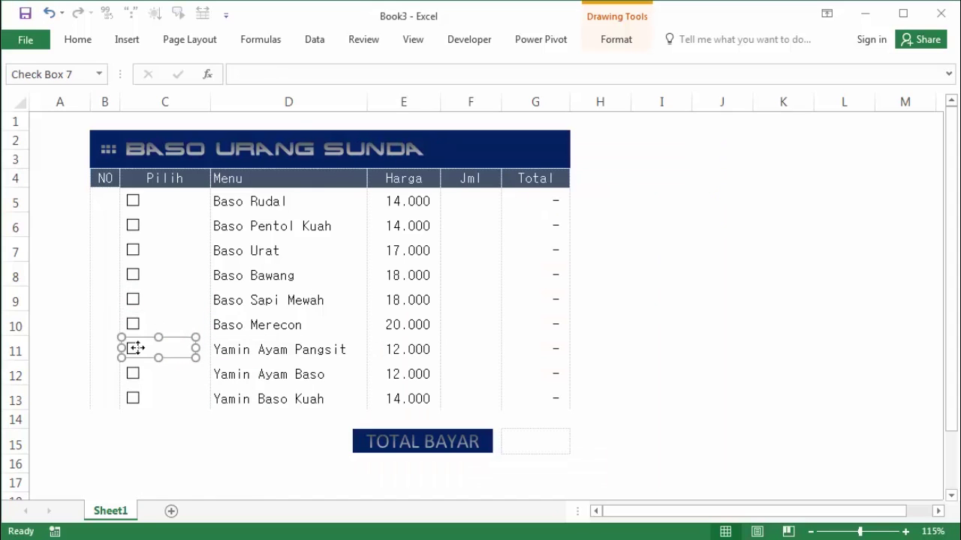
click(203, 503)
click(442, 268)
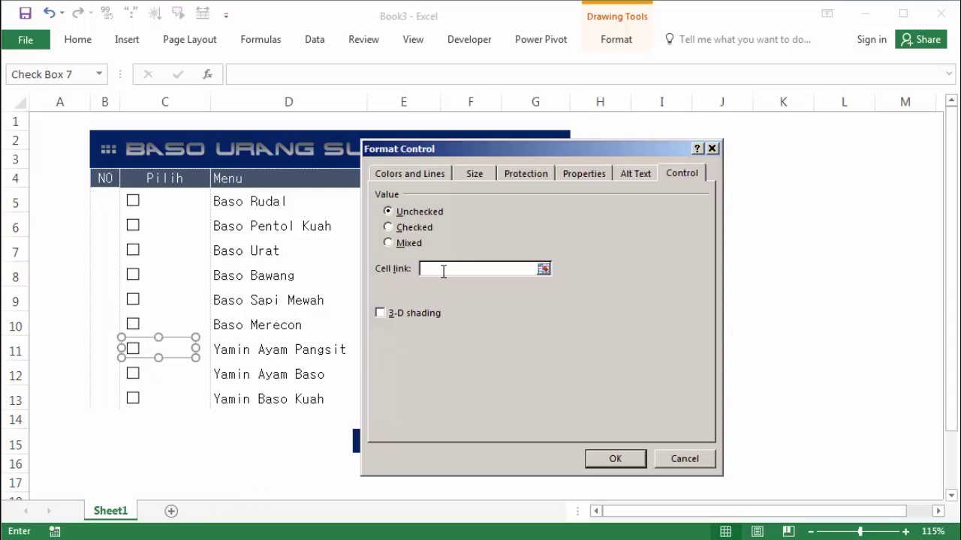
click(209, 350)
click(611, 458)
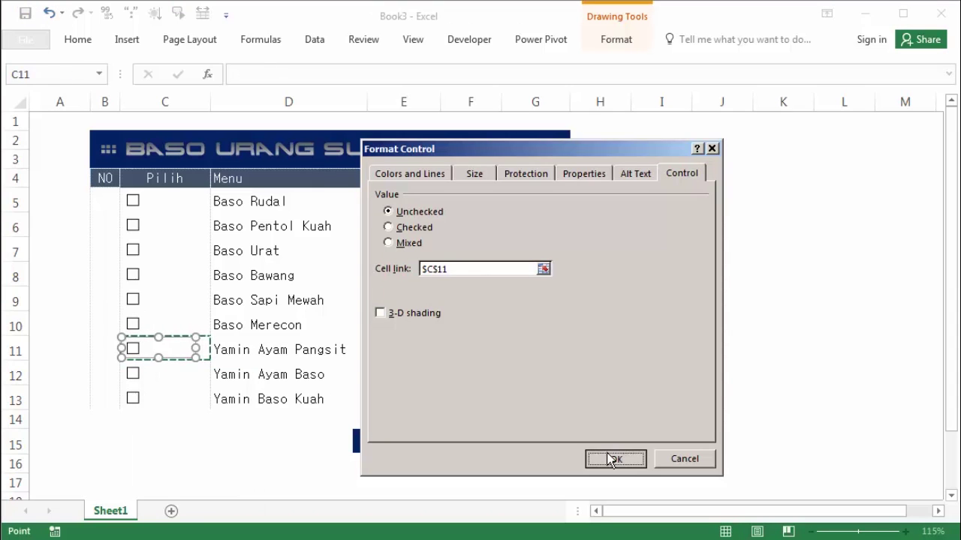
Link the row 12 and 13 checkboxes to cells $C$12 and $C$13
right_click(135, 377)
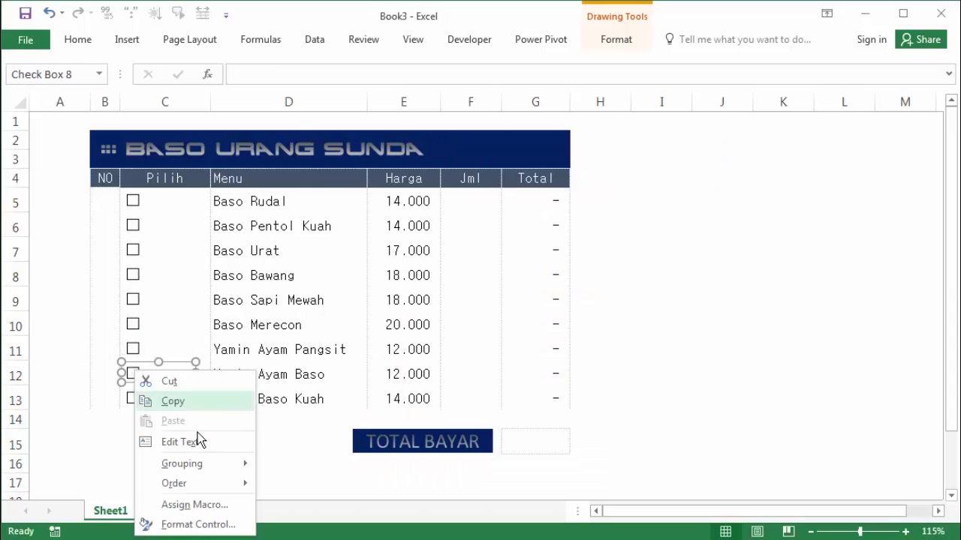
click(188, 524)
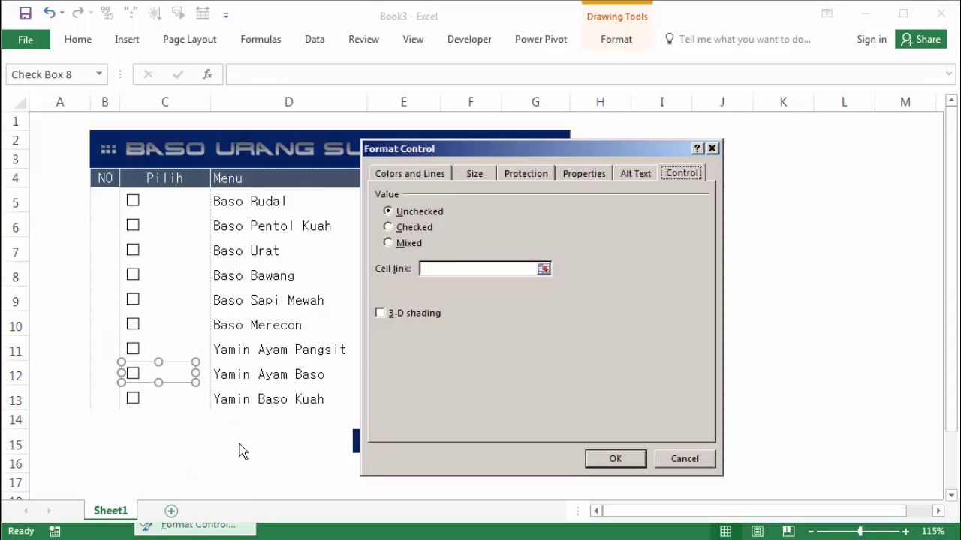
click(202, 375)
click(612, 459)
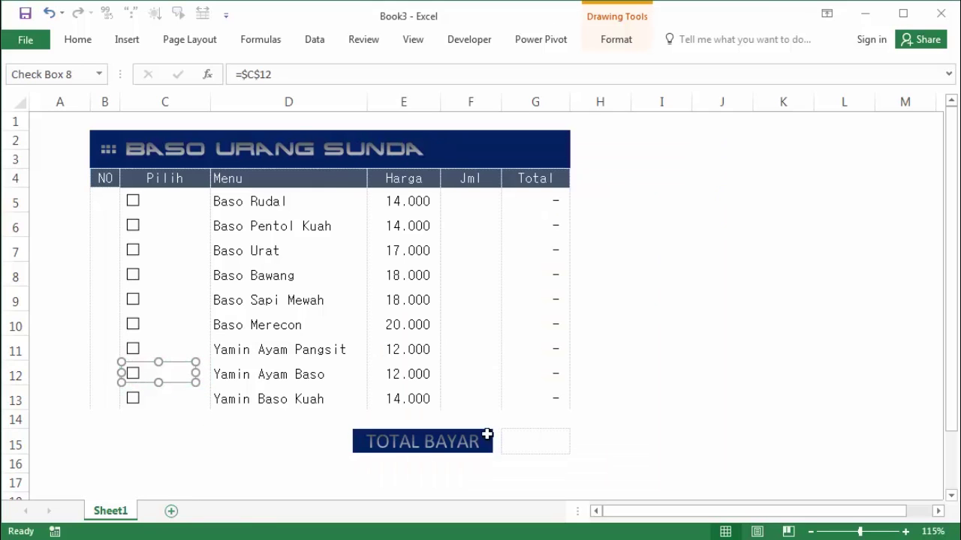
ctrl+click(132, 397)
right_click(131, 398)
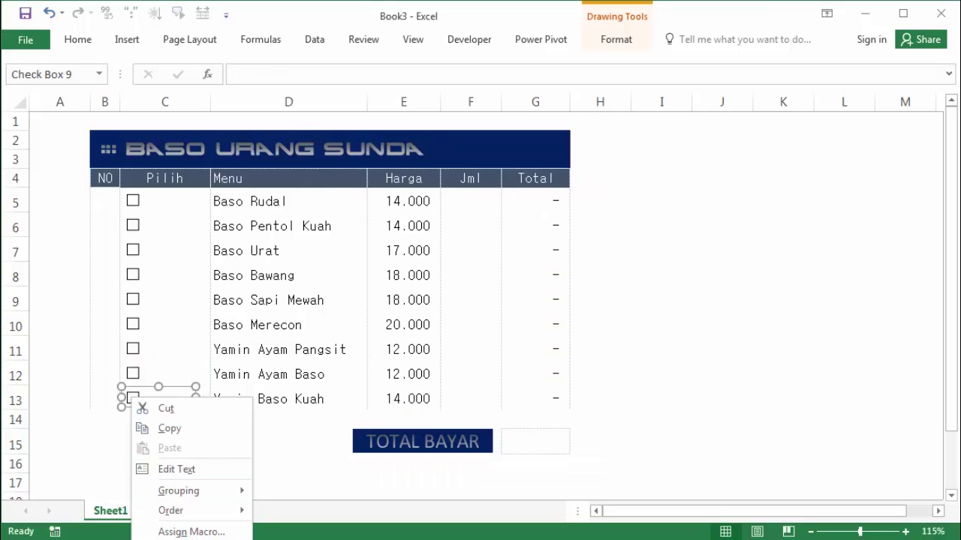
click(188, 524)
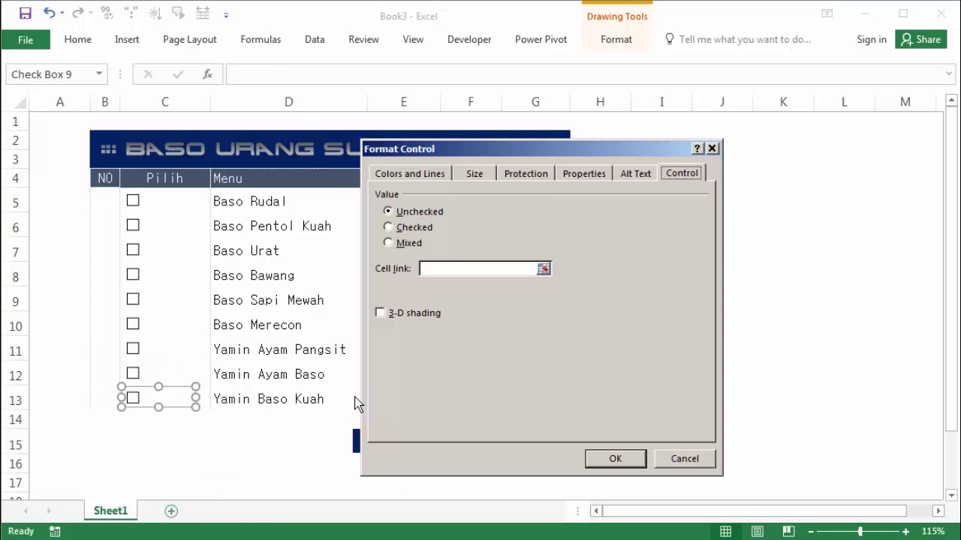
click(202, 398)
click(593, 462)
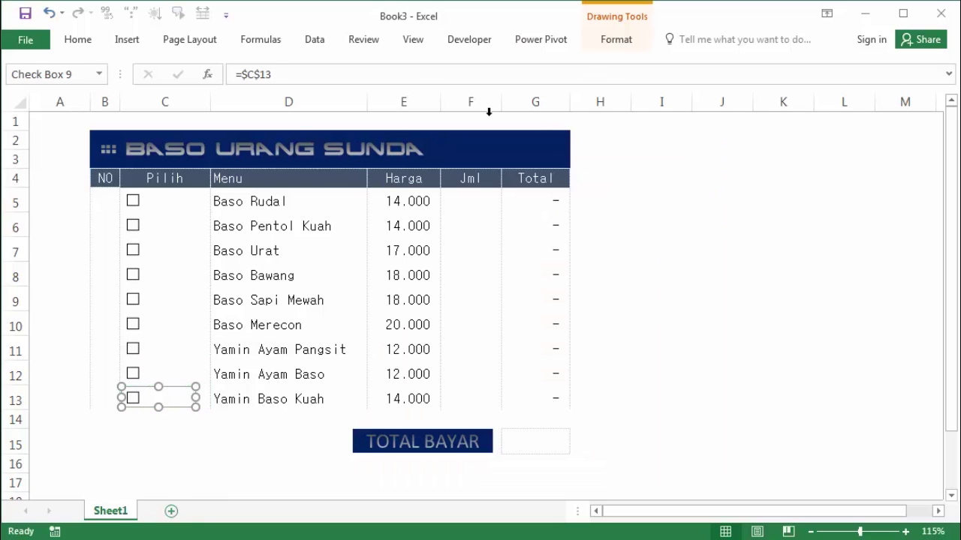
click(694, 195)
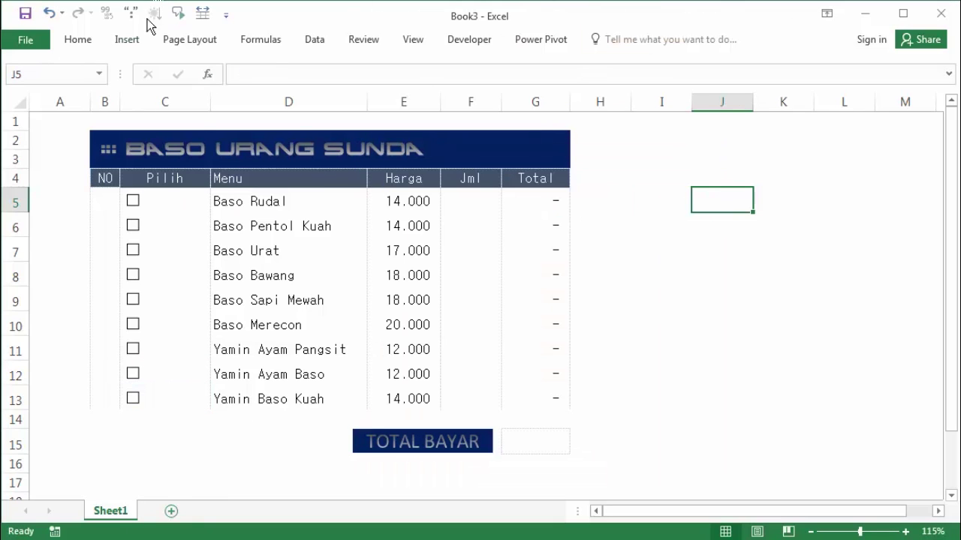
Toggle the Baso Rudal checkbox on and off several times, leaving C5 FALSE
click(135, 205)
click(134, 205)
click(132, 201)
click(133, 201)
click(133, 201)
click(133, 202)
Tick and untick the Baso Pentol Kuah, Baso Urat and Baso Bawang checkboxes
click(132, 225)
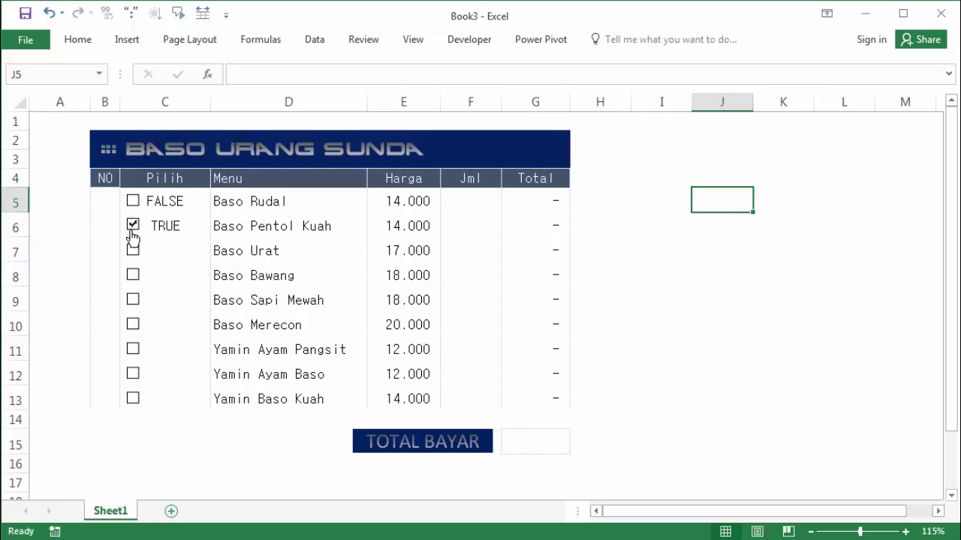
click(133, 250)
click(133, 251)
click(133, 225)
click(133, 276)
click(133, 278)
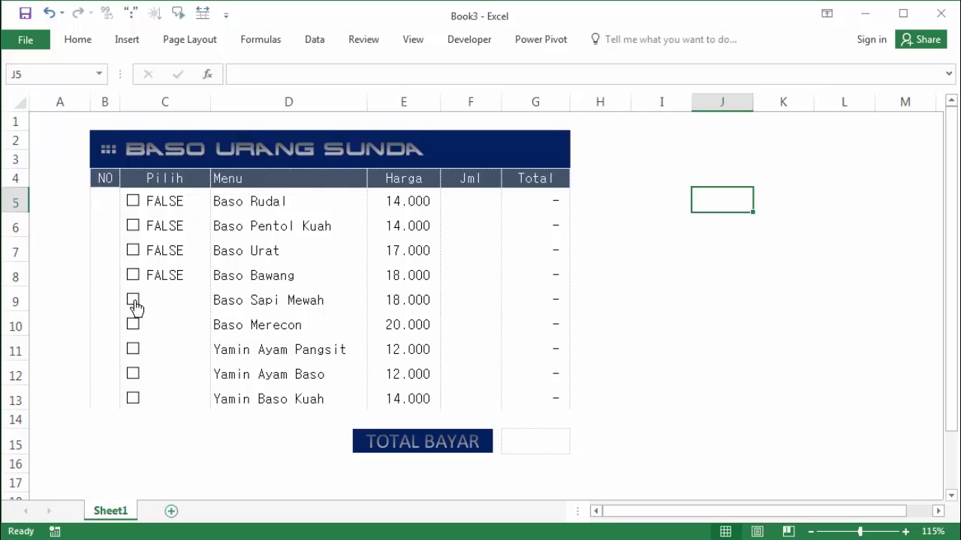
Tick Baso Sapi Mewah through Yamin Baso Kuah, then untick them all again
click(132, 300)
click(133, 325)
click(133, 349)
click(133, 374)
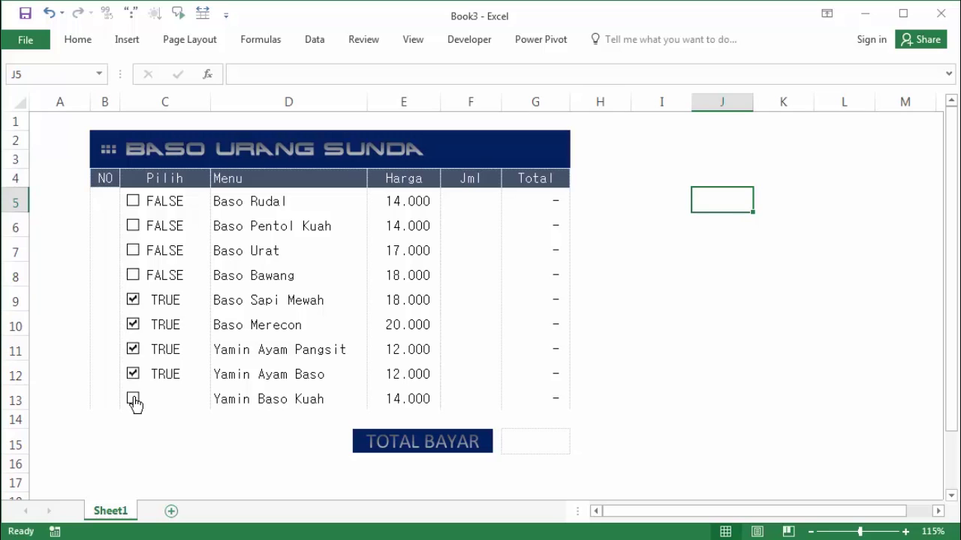
click(132, 396)
click(132, 377)
click(133, 398)
click(133, 349)
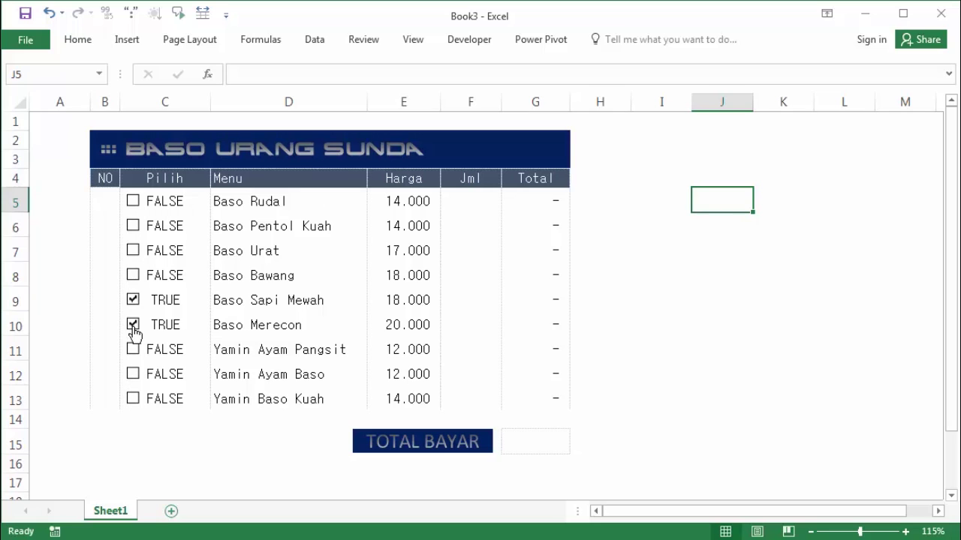
click(133, 325)
click(133, 303)
click(574, 251)
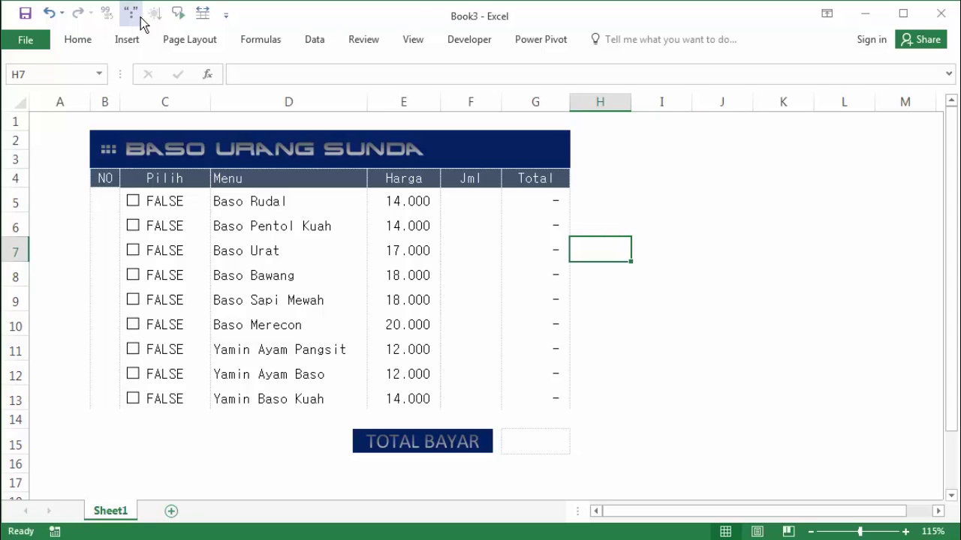
Re-test the Baso Rudal, Baso Pentol Kuah and Baso Urat checkboxes, leaving them unticked
click(133, 203)
click(133, 202)
click(132, 226)
click(133, 251)
click(133, 226)
click(133, 250)
Toggle Baso Rudal and Baso Pentol Kuah once more, ending with cell B5 selected
click(109, 197)
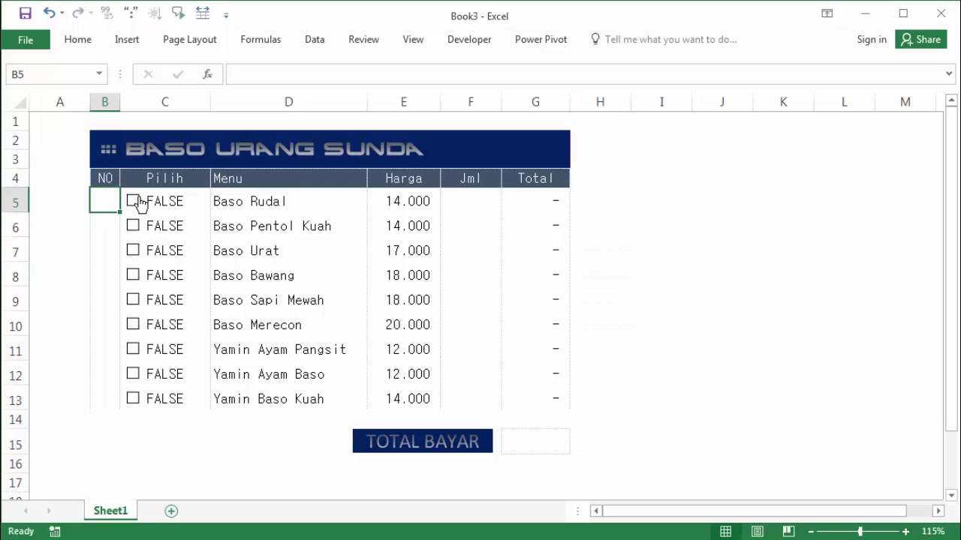
click(134, 200)
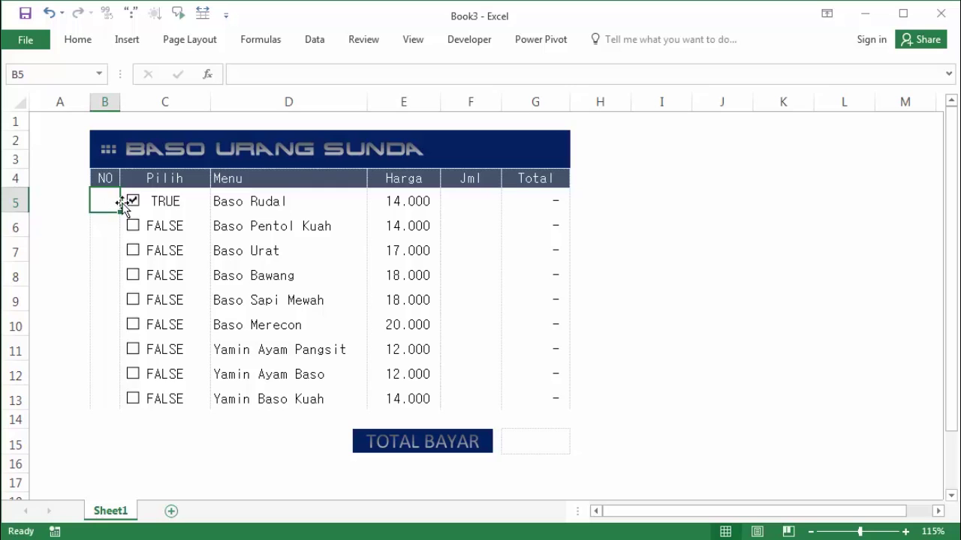
click(133, 201)
click(133, 226)
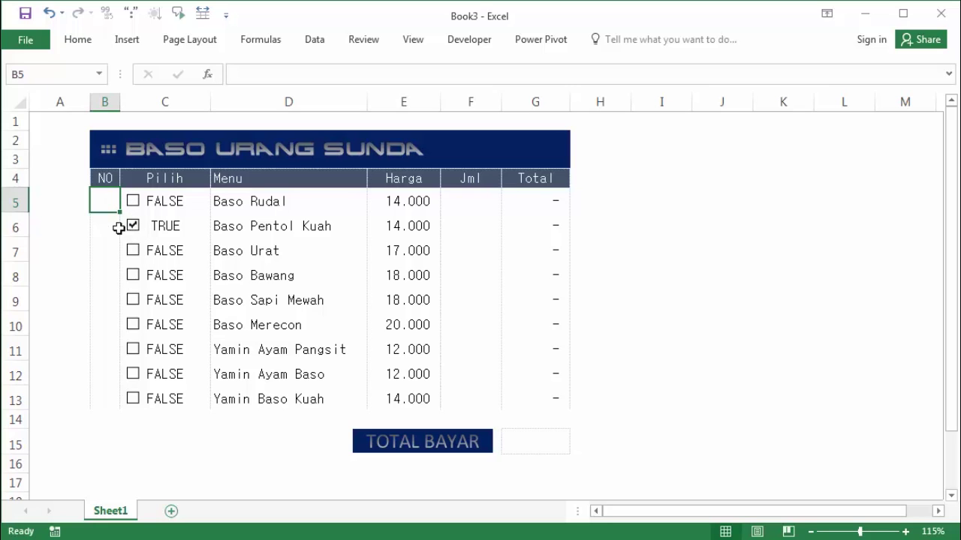
click(112, 231)
click(134, 226)
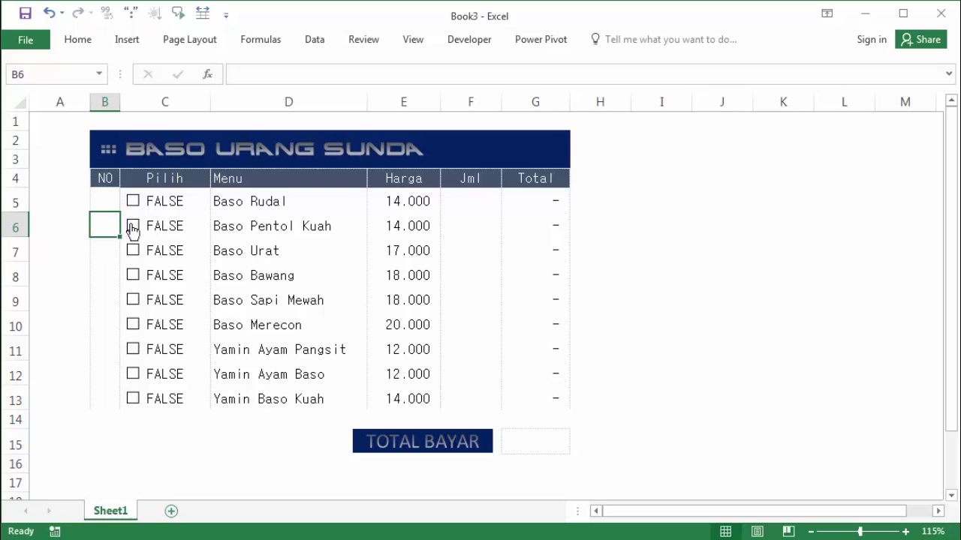
click(112, 200)
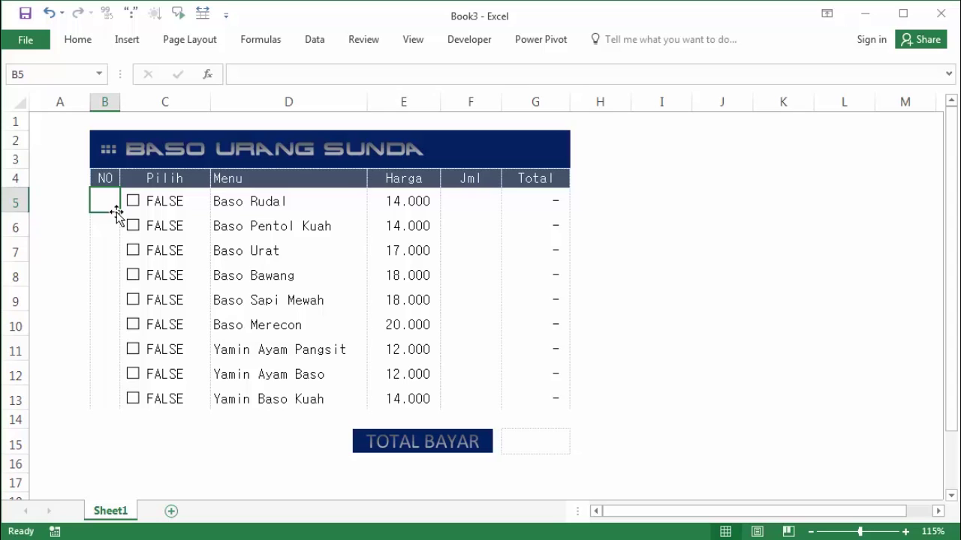
Begin B5's formula as =IF(C5=FALSE;"";COUNTIF( using the function suggestions
text(=)
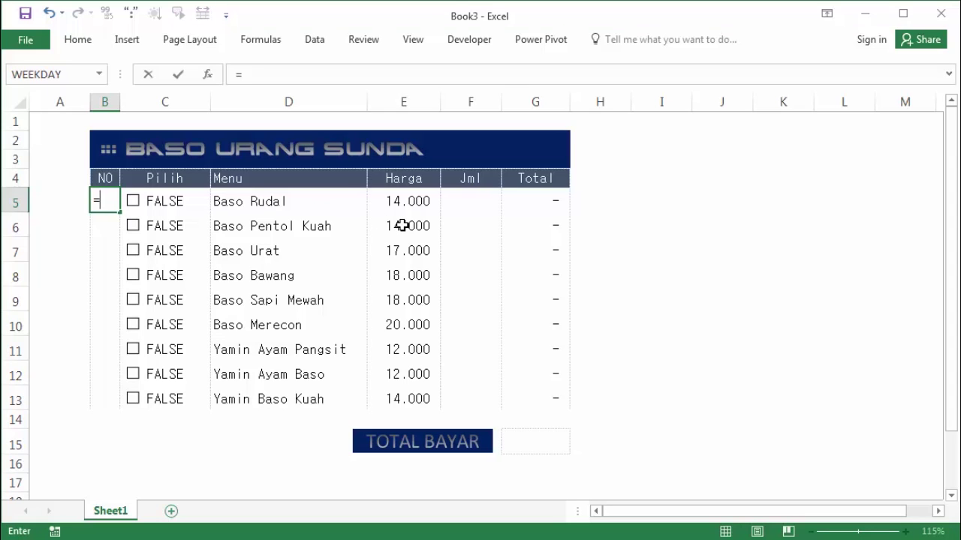
text(IF()
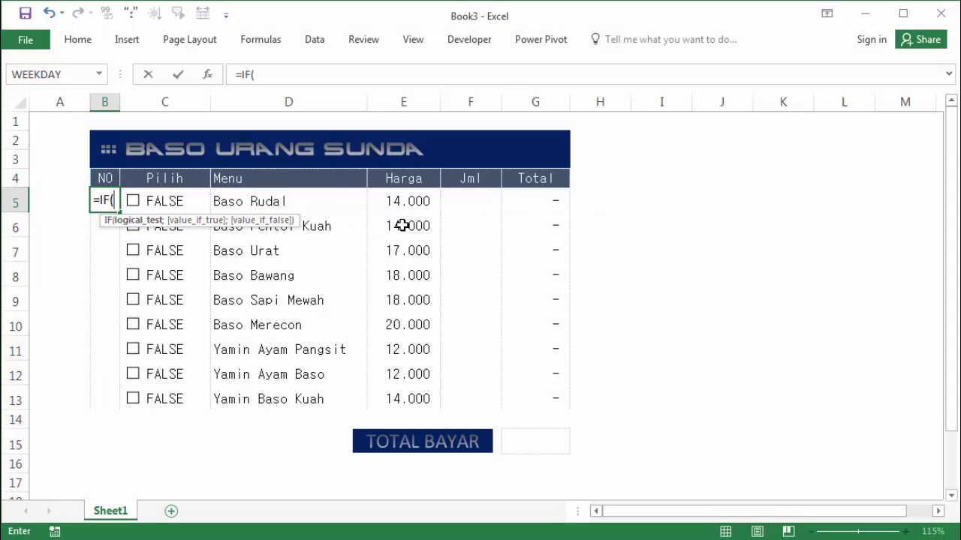
key(Right)
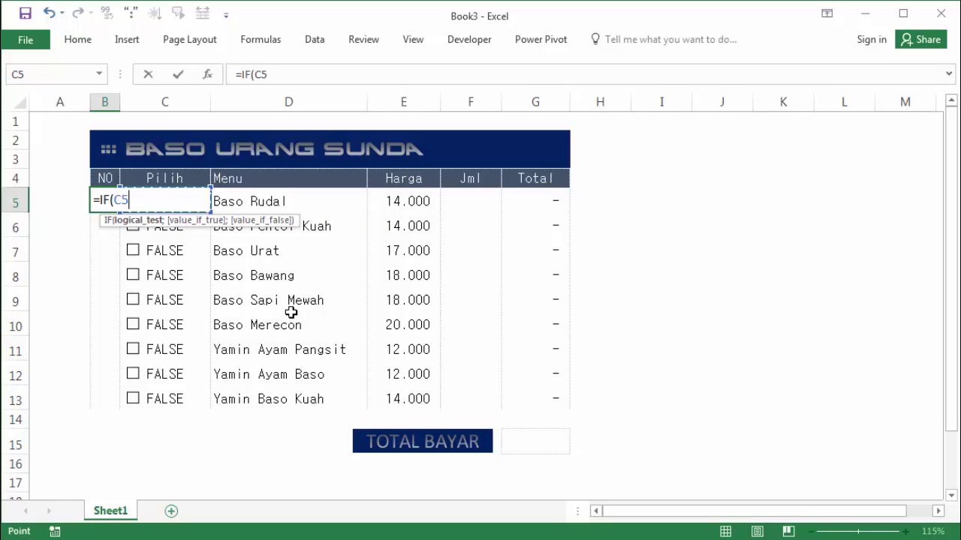
text(=)
text(FALSE)
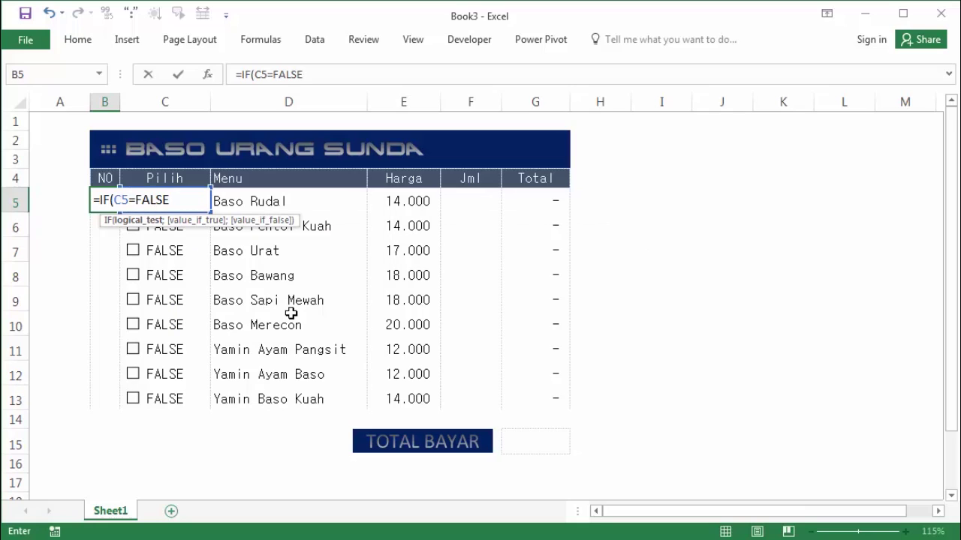
text(;"")
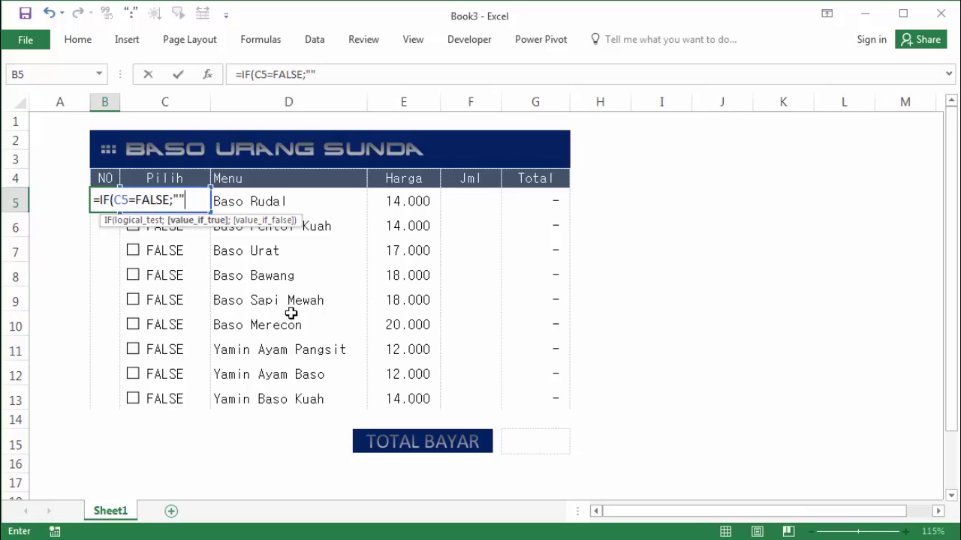
text(;)
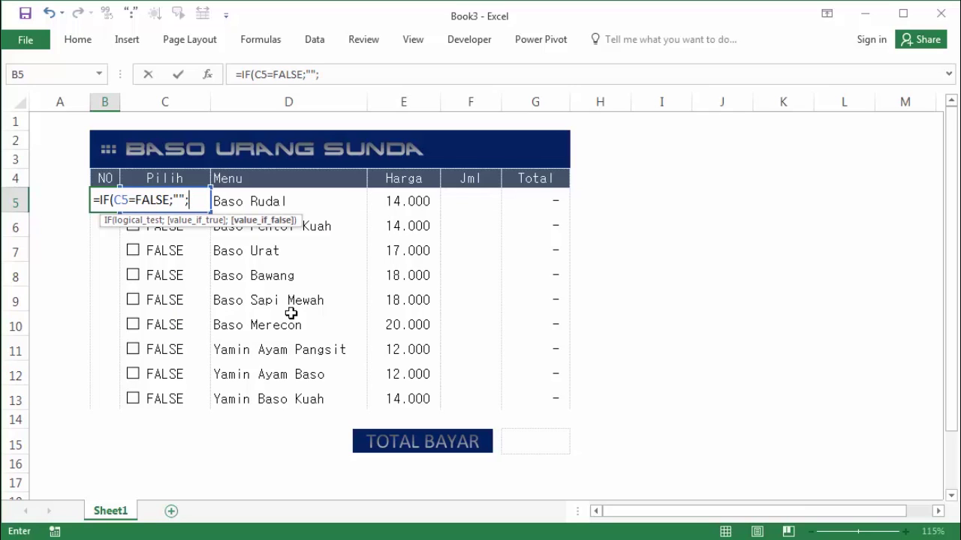
text(c)
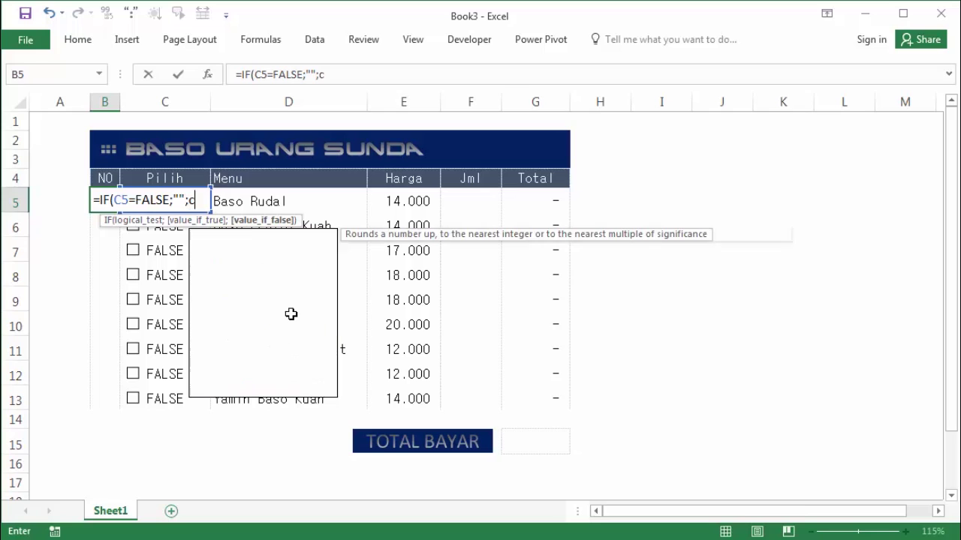
text(oun)
key(Down)
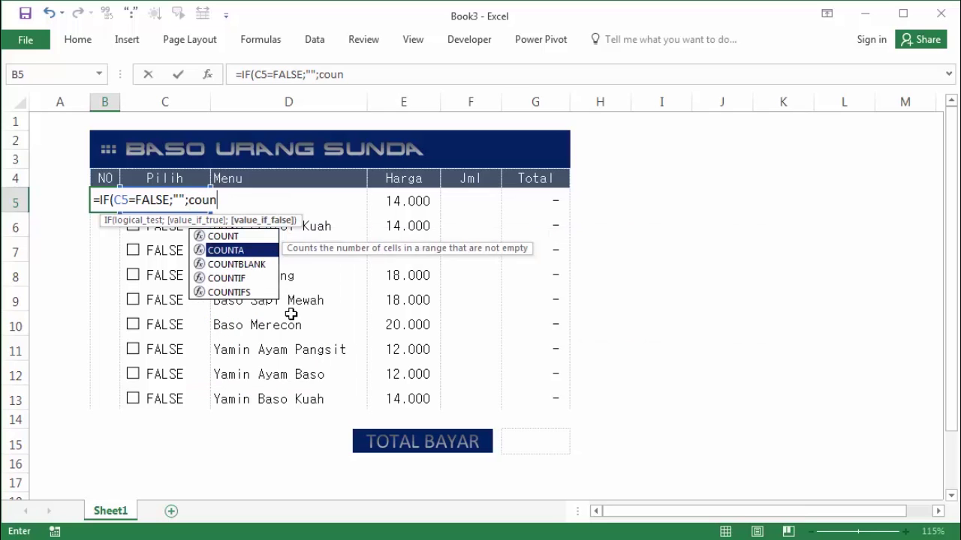
key(Down)
key(Down)
key(Tab)
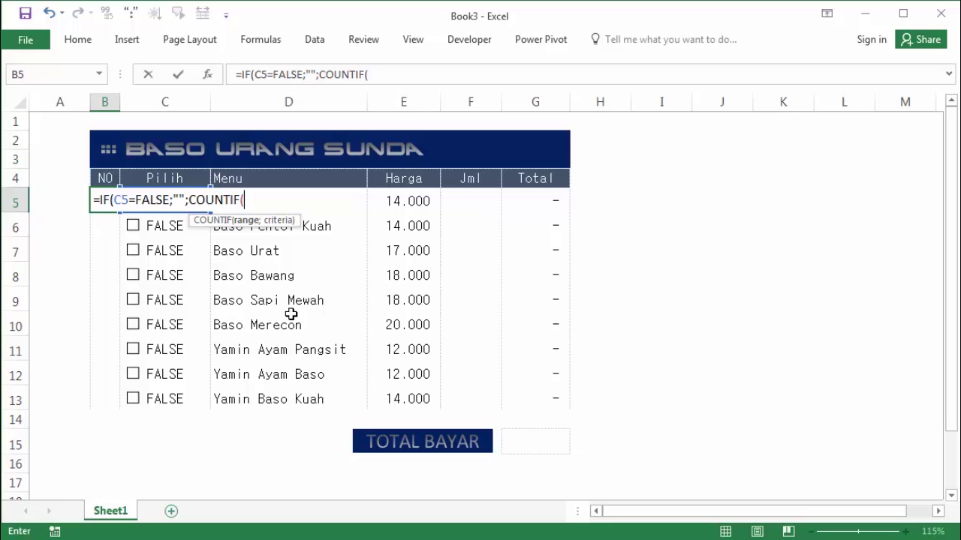
Finish COUNTIF with range $C$5:C5 and criterion C5, commit it and accept Excel's correction
key(Right)
key(ctrl+shift+Down)
key(shift+Up)
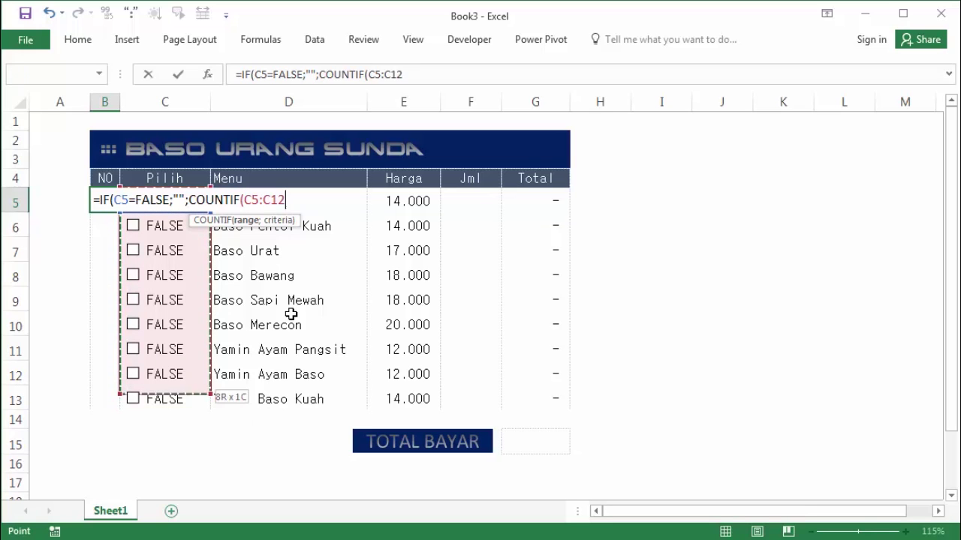
key(shift+Up)
key(shift+Up)
key(shift+Up)
key(shift+Up)
key(shift+Down)
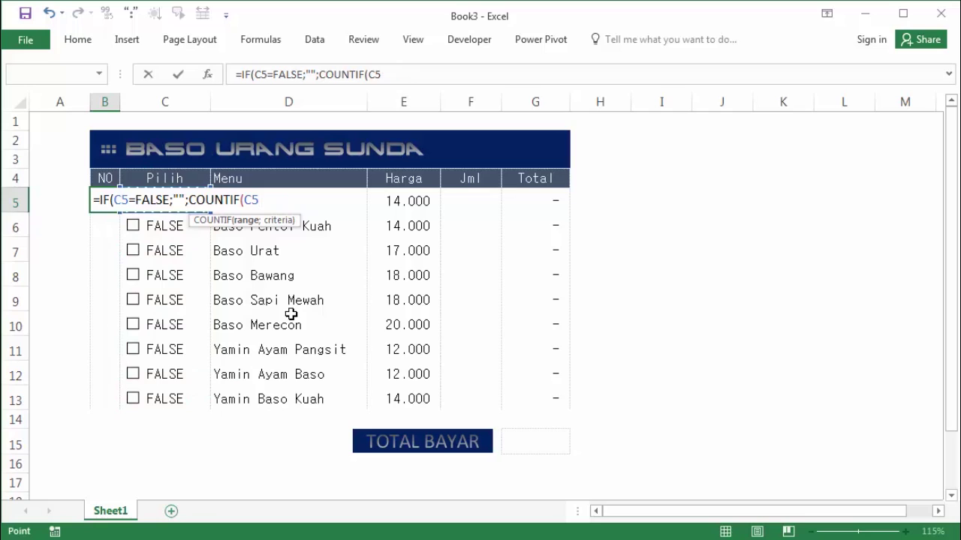
key(F8)
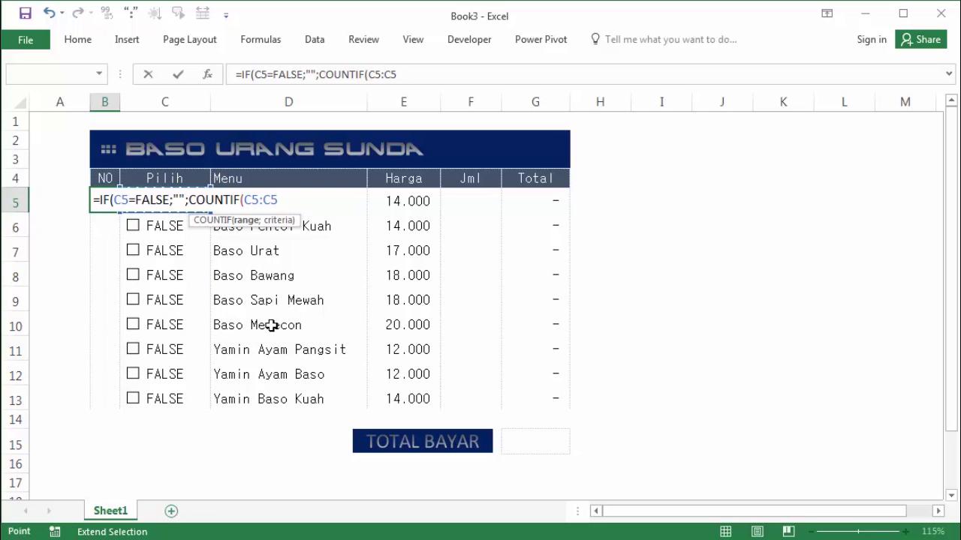
text(;)
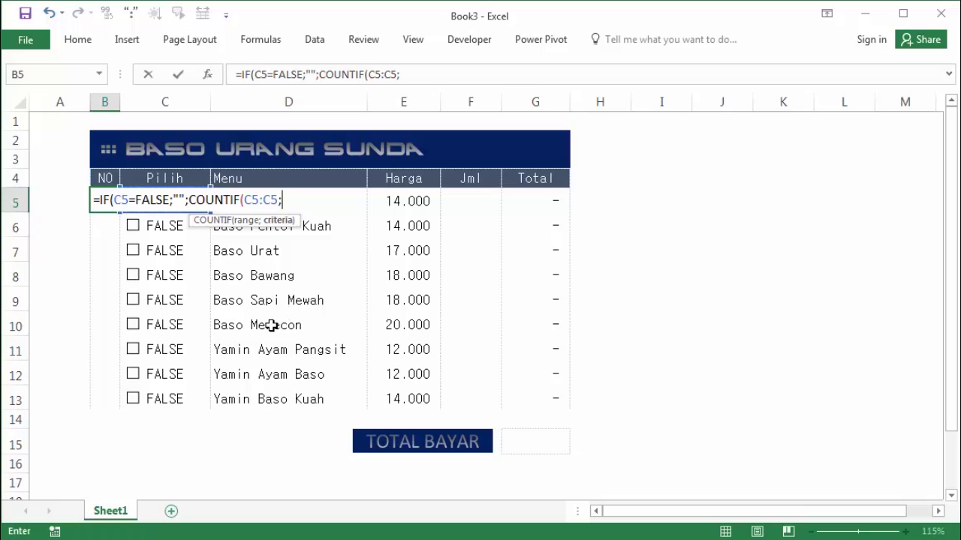
text(C5)
click(249, 201)
key(F4)
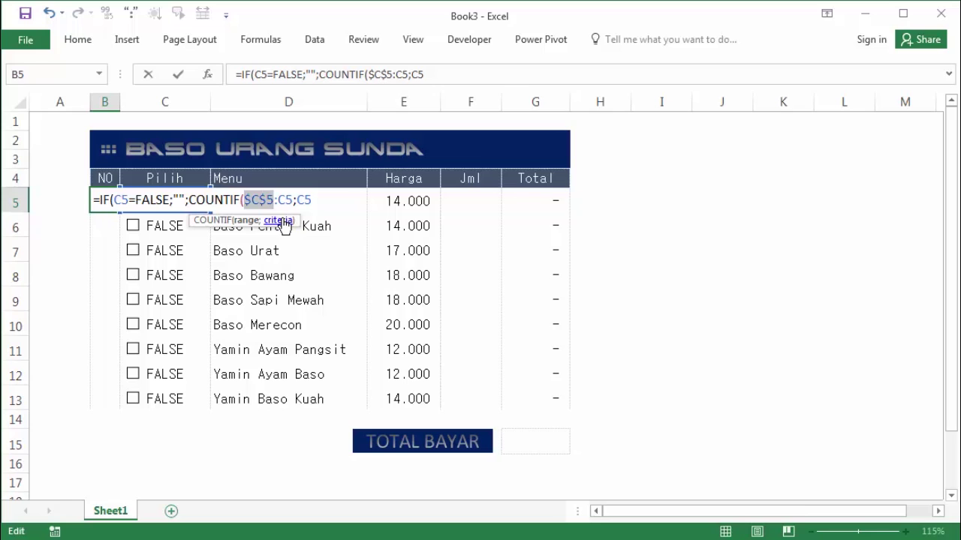
key(Return)
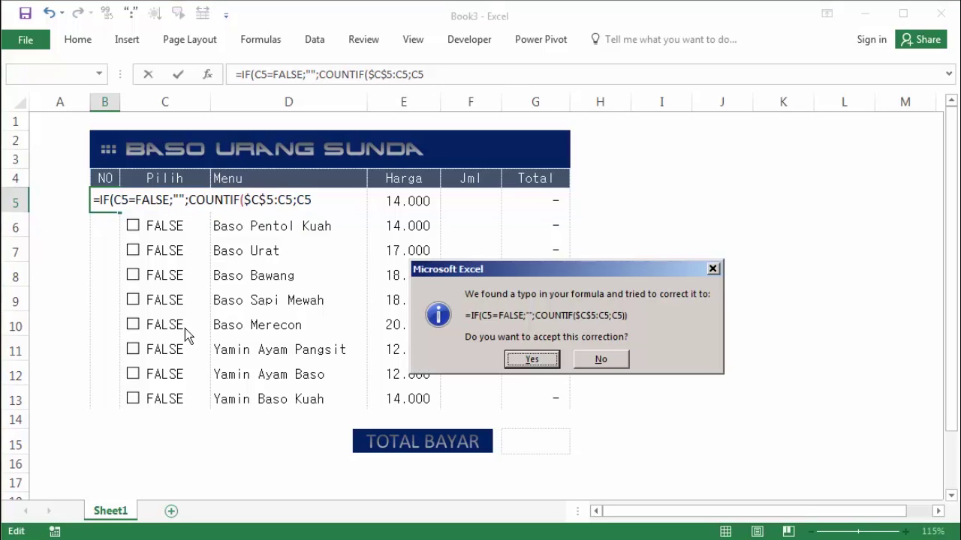
click(531, 360)
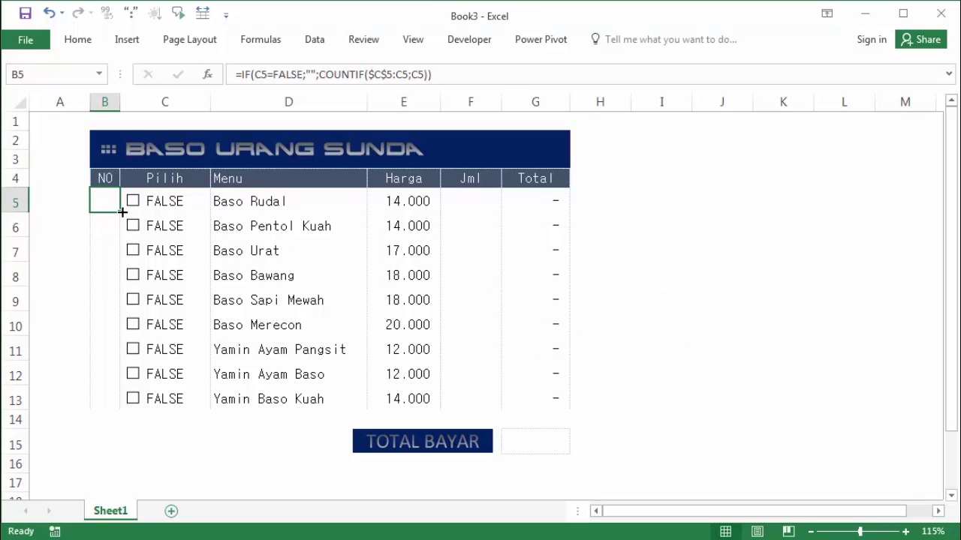
Fill the B5 numbering formula down the NO column to row 13
drag(120, 214, 123, 371)
drag(122, 404, 121, 406)
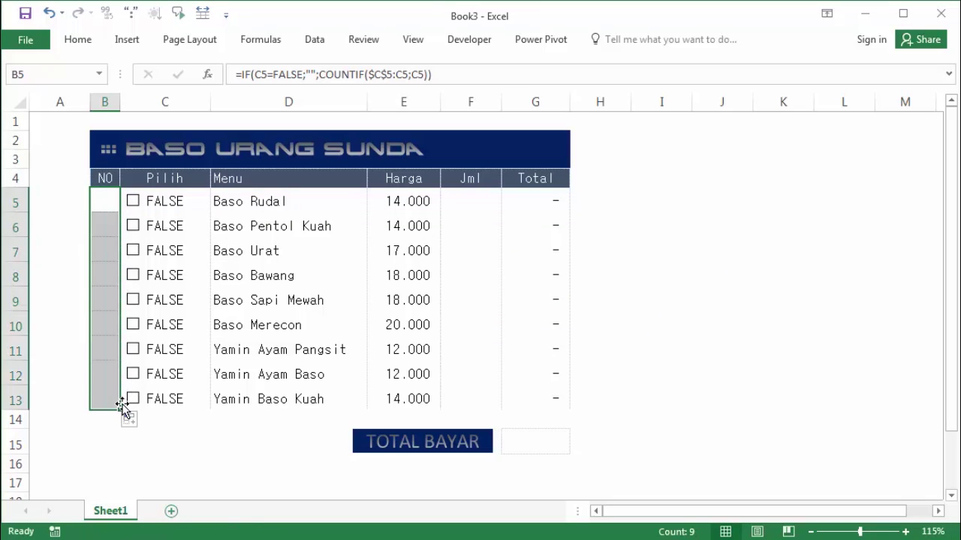
click(625, 240)
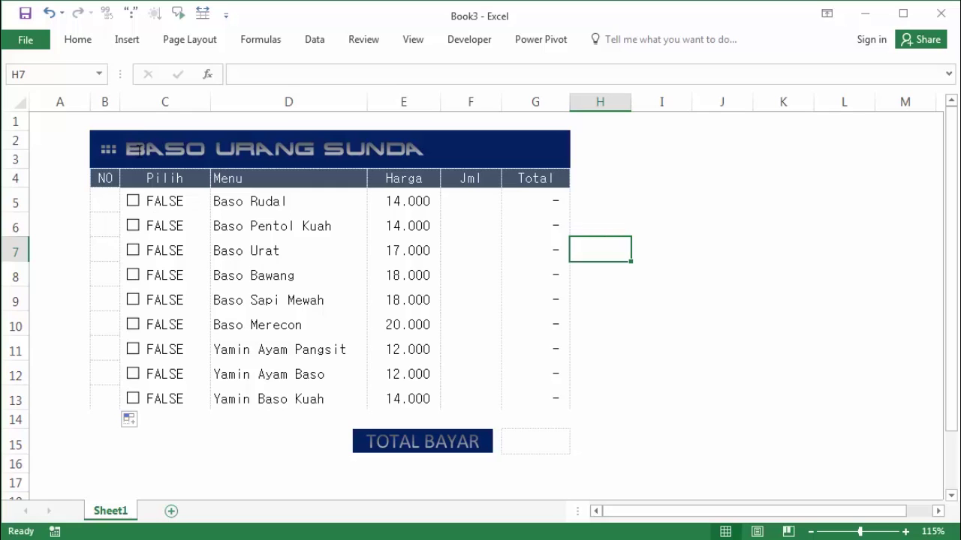
Tick and untick Baso Rudal, Pentol Kuah and Bawang, then tick Baso Sapi Mewah and check B9
click(133, 203)
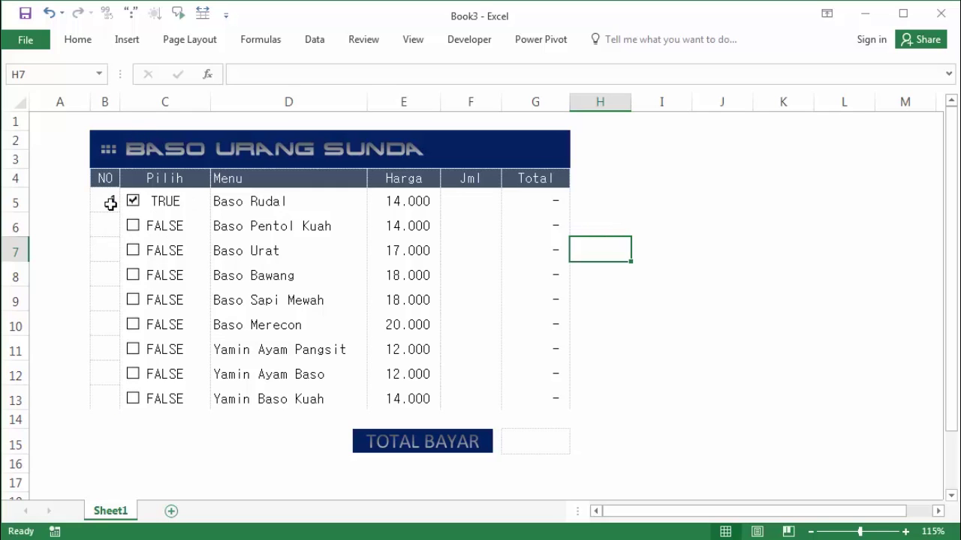
click(133, 227)
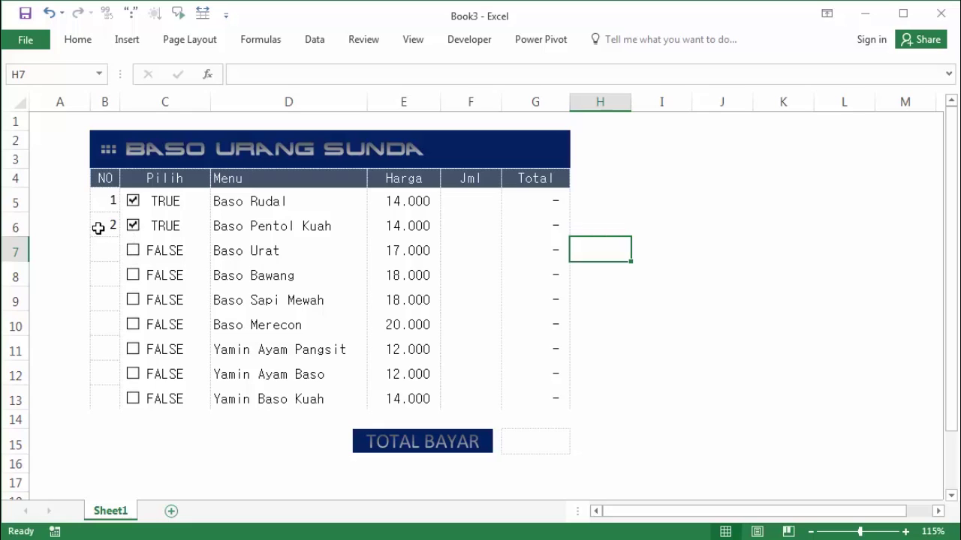
click(132, 276)
click(132, 276)
click(133, 225)
click(133, 201)
click(133, 300)
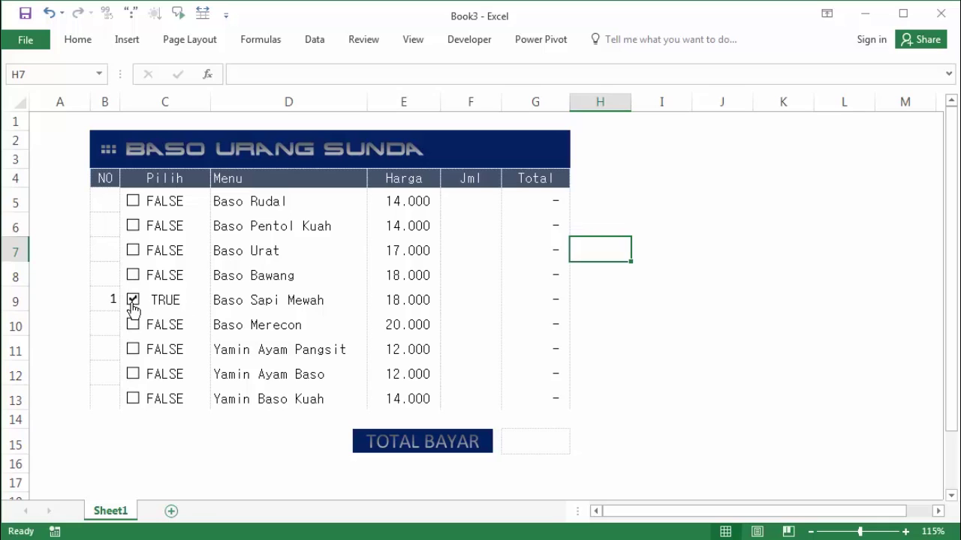
click(111, 298)
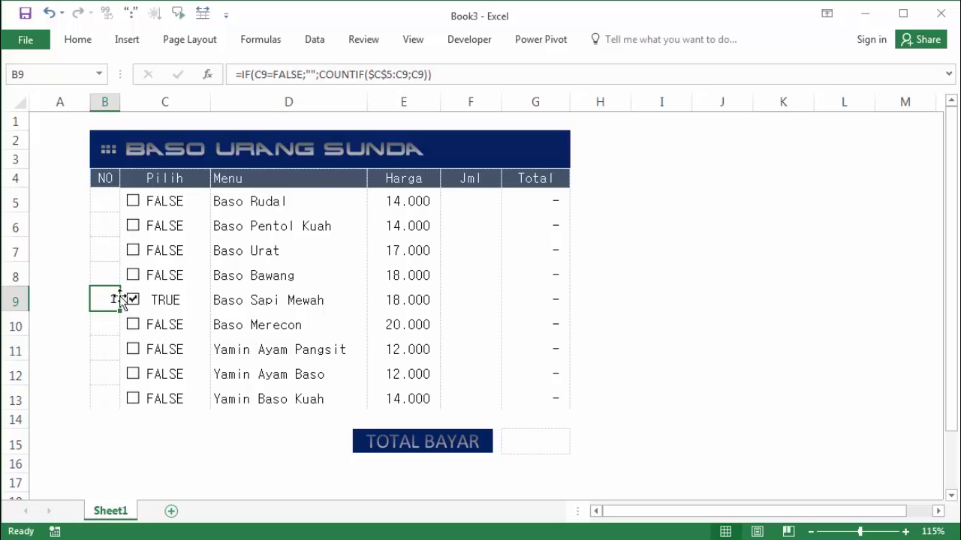
Tick Baso Pentol Kuah, Yamin Ayam Pangsit and Baso Urat, then untick every ticked item
click(133, 227)
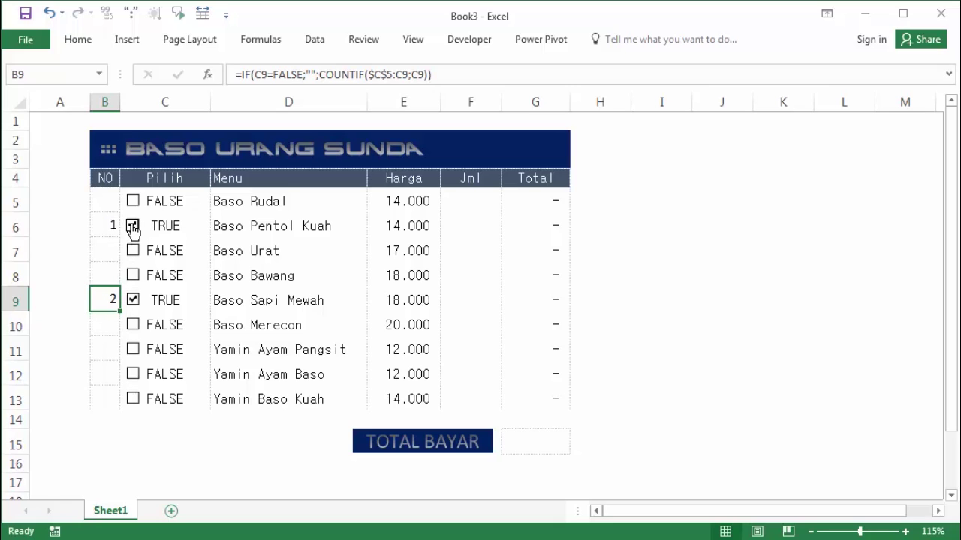
click(134, 351)
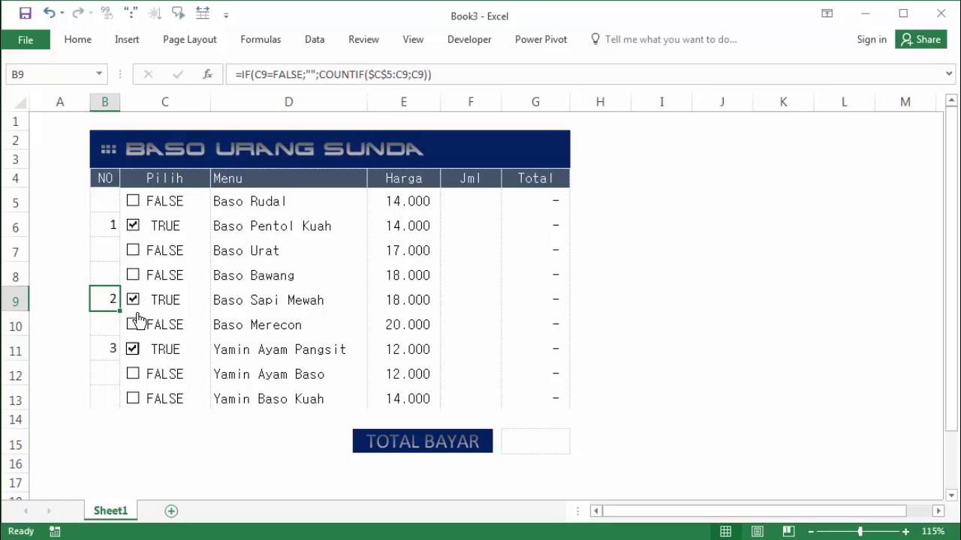
click(134, 250)
click(133, 250)
click(133, 226)
click(133, 300)
click(133, 349)
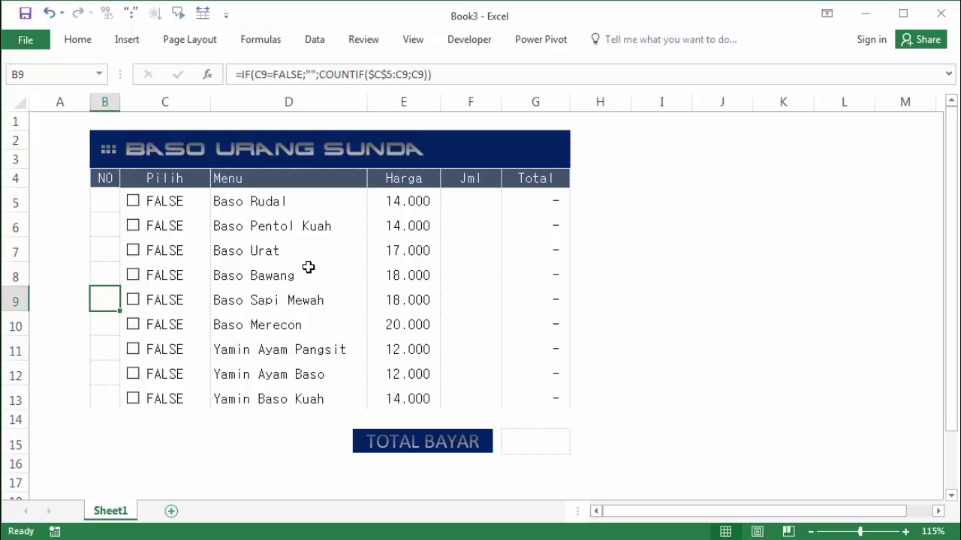
click(656, 248)
Inspect the numbering formulas in B5, B7, B10 and B12
click(105, 199)
click(108, 250)
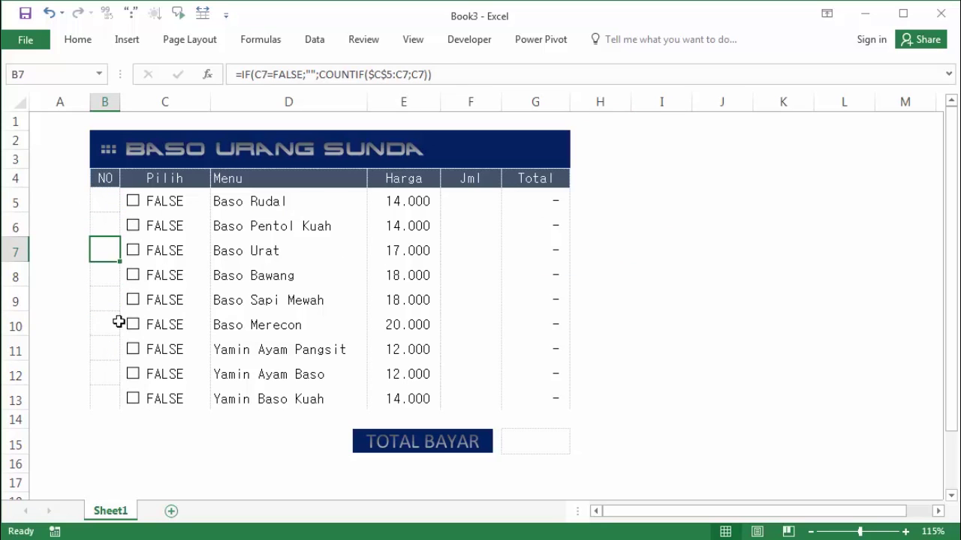
click(116, 325)
click(112, 375)
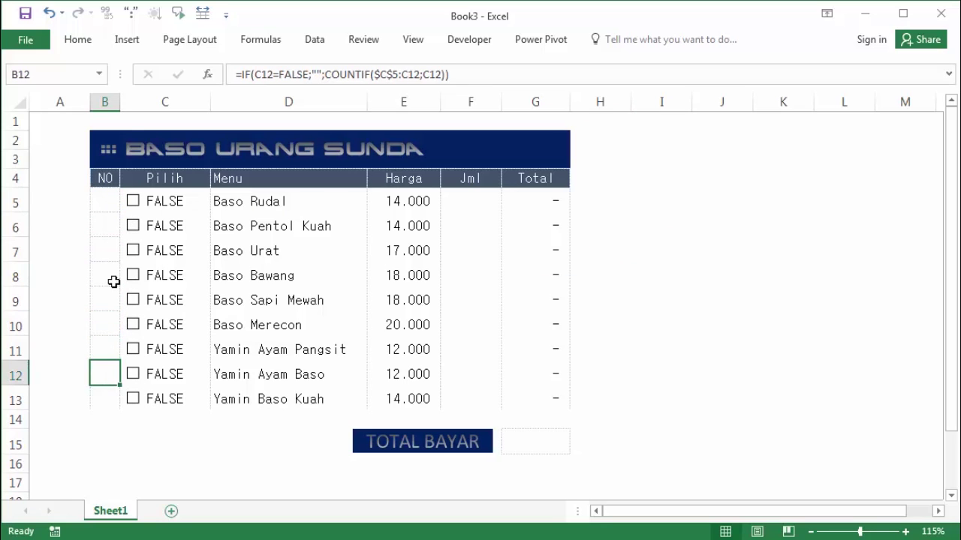
click(708, 193)
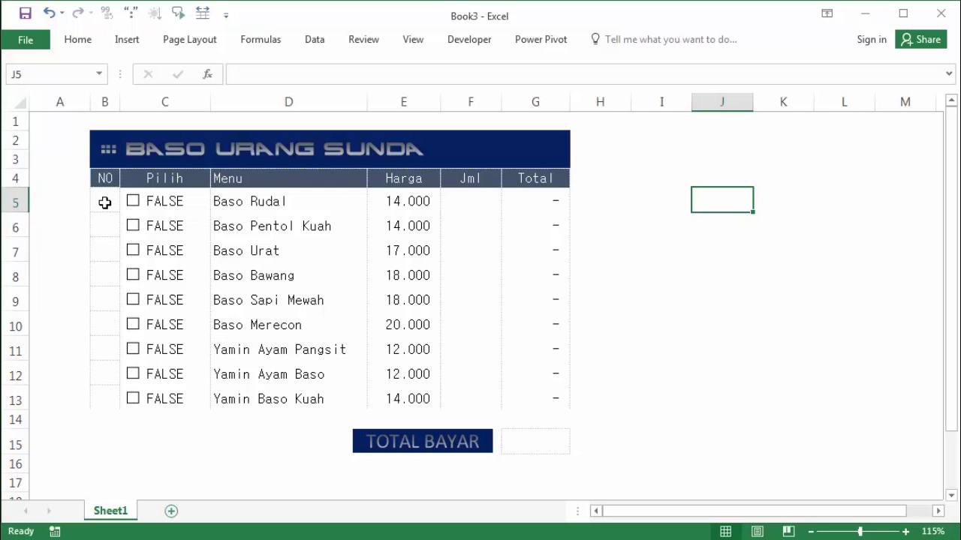
Select the order table B5:G13 and toggle Baso Pentol Kuah and Baso Sapi Mewah on and off
drag(104, 202, 525, 402)
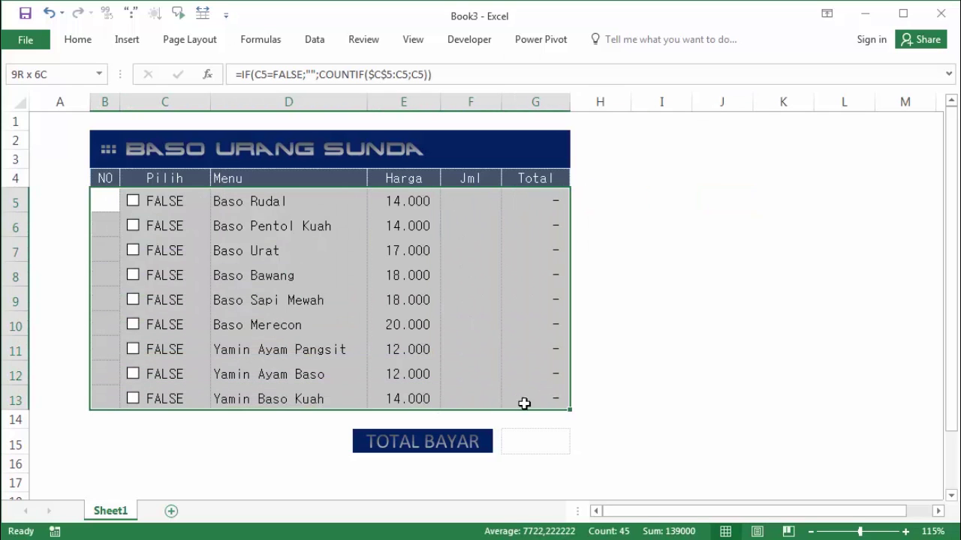
click(132, 226)
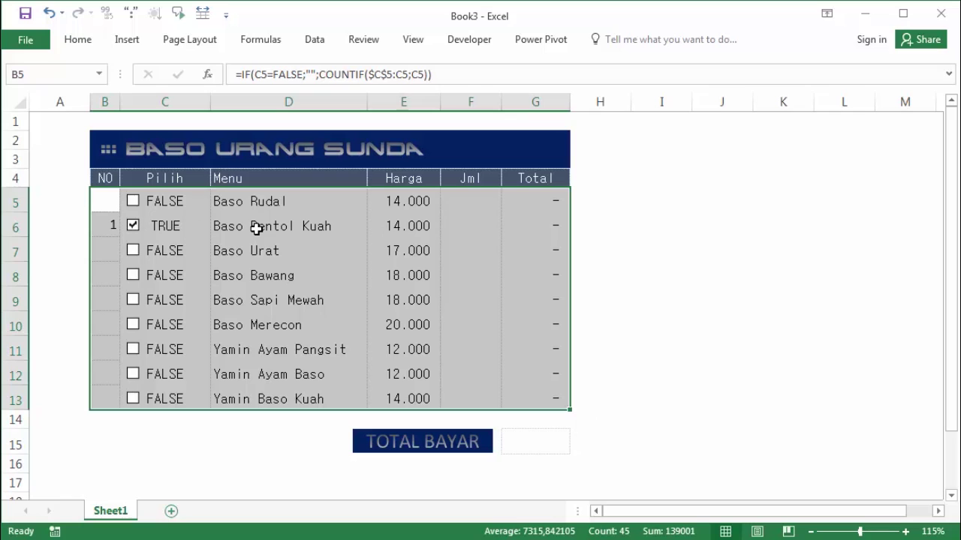
click(133, 228)
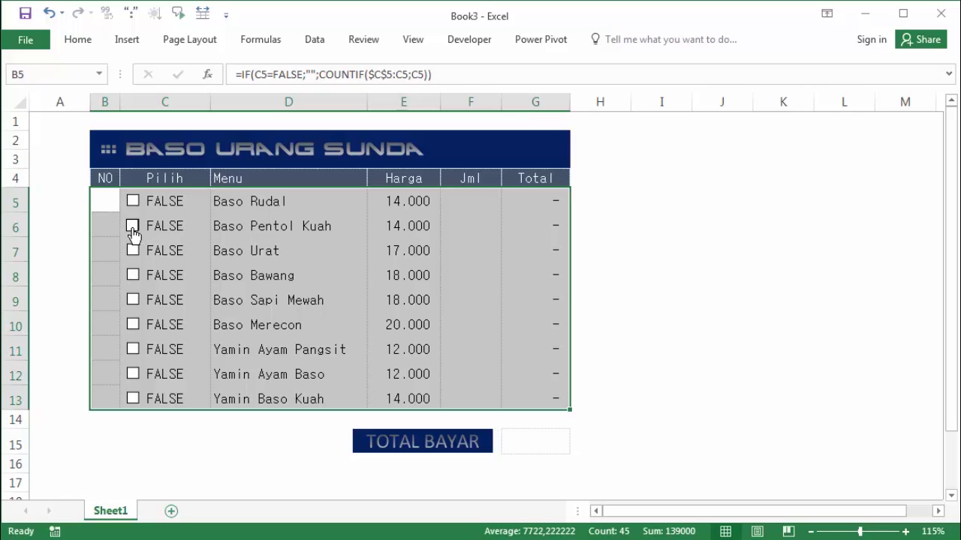
click(134, 301)
click(133, 302)
Open Conditional Formatting > Manage Rules for the current selection and move it off the table
click(78, 41)
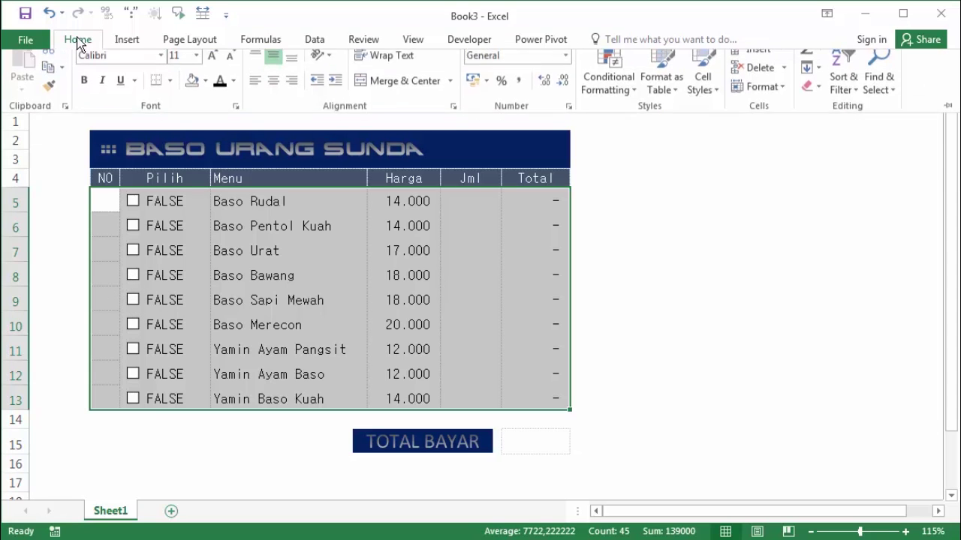
click(630, 99)
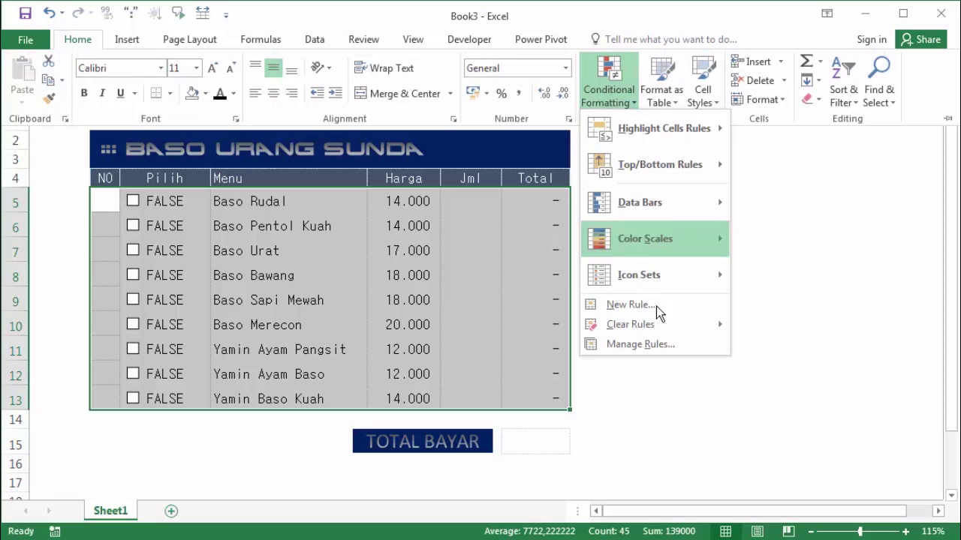
click(661, 349)
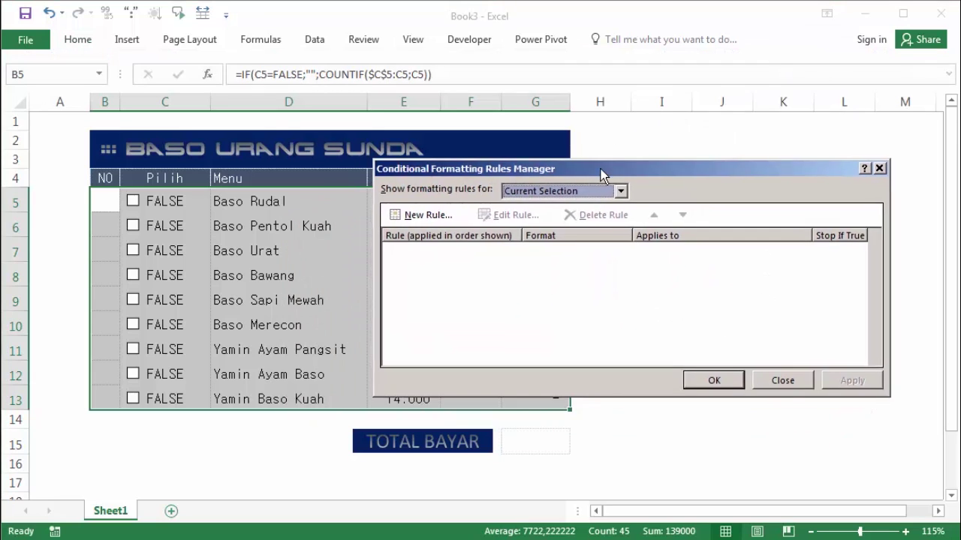
drag(510, 228, 556, 176)
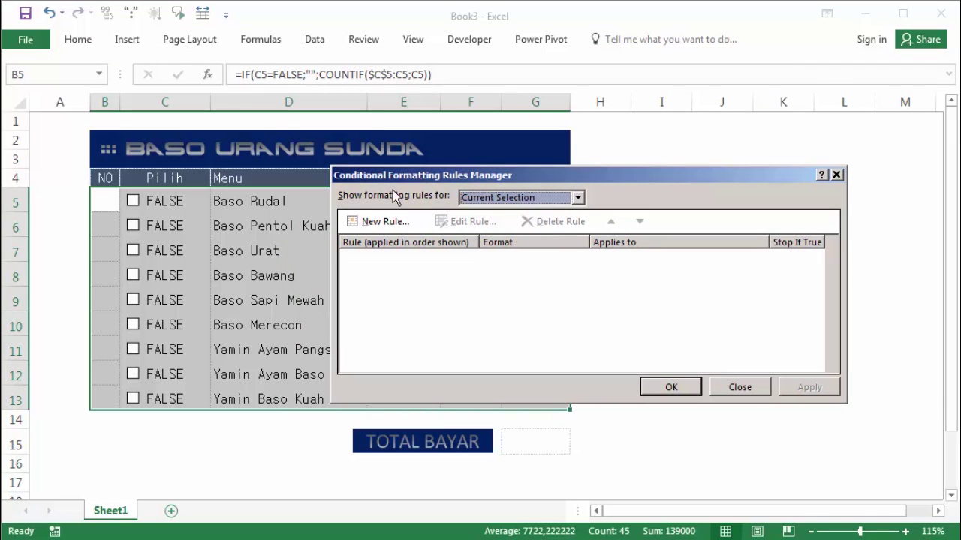
click(510, 197)
click(509, 196)
click(509, 197)
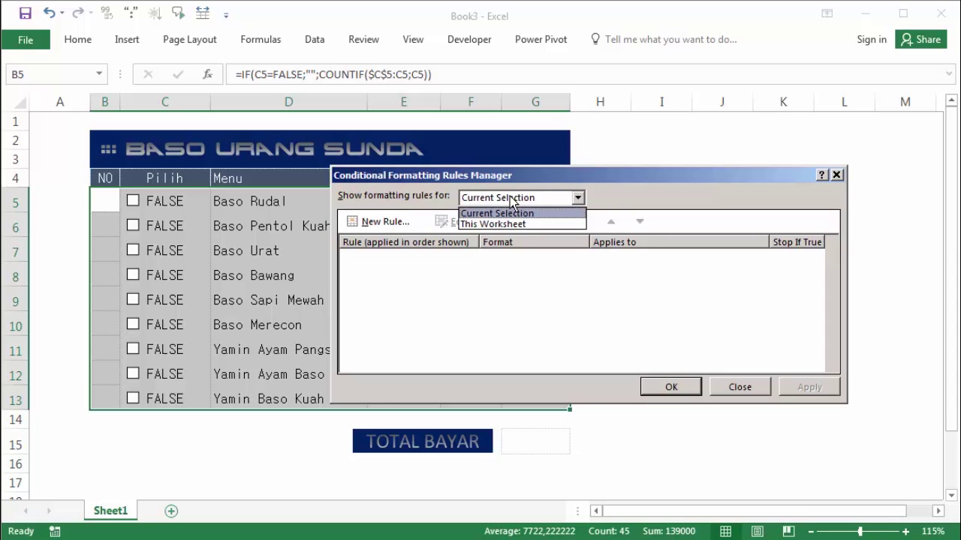
click(510, 197)
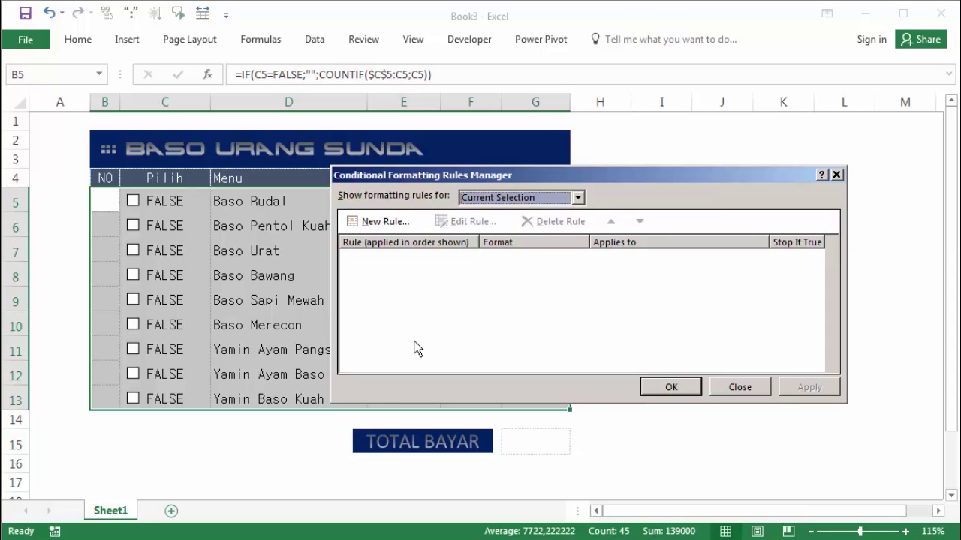
mouse_move(459, 184)
mouse_down()
mouse_move(482, 272)
mouse_move(493, 168)
mouse_up()
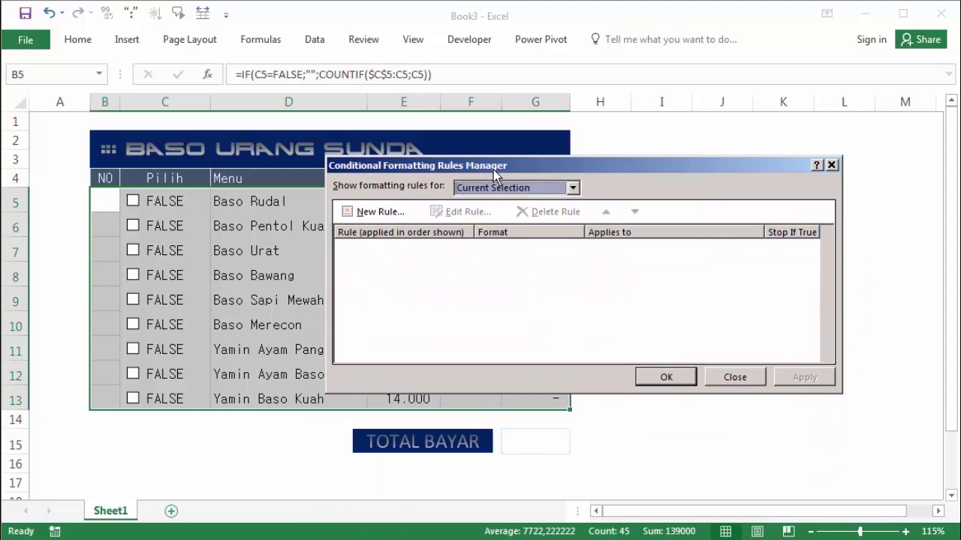
Start a new formula-based rule whose formula checks cell C5 equals TRUE
click(379, 214)
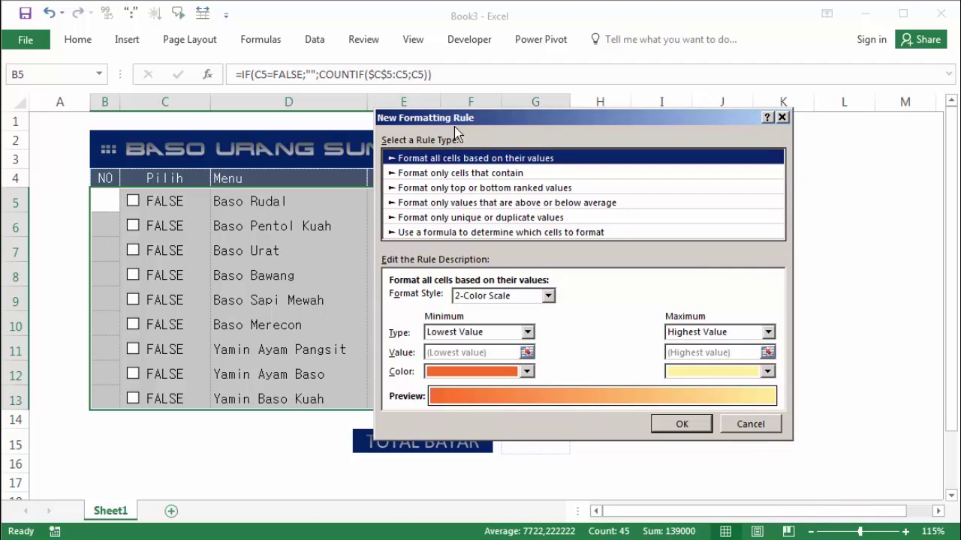
drag(456, 120, 400, 146)
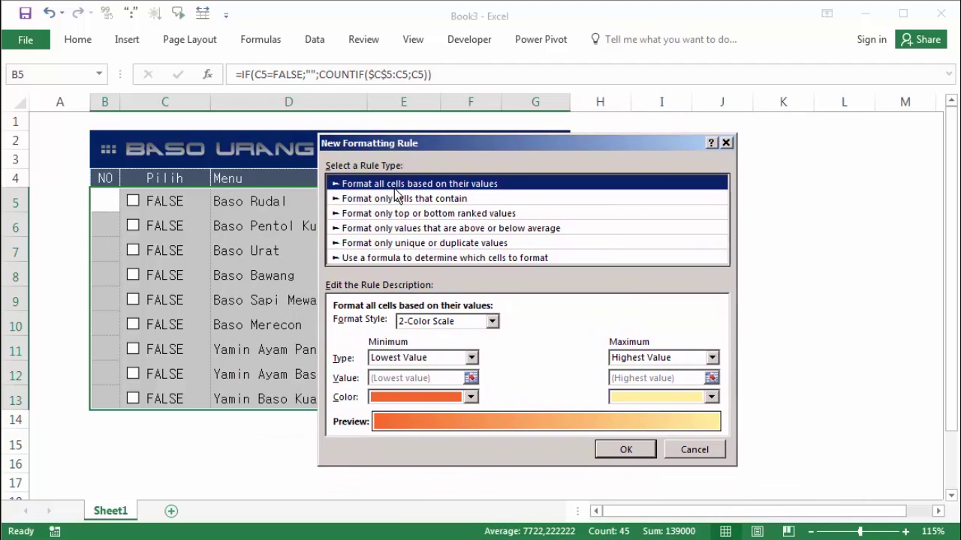
click(382, 260)
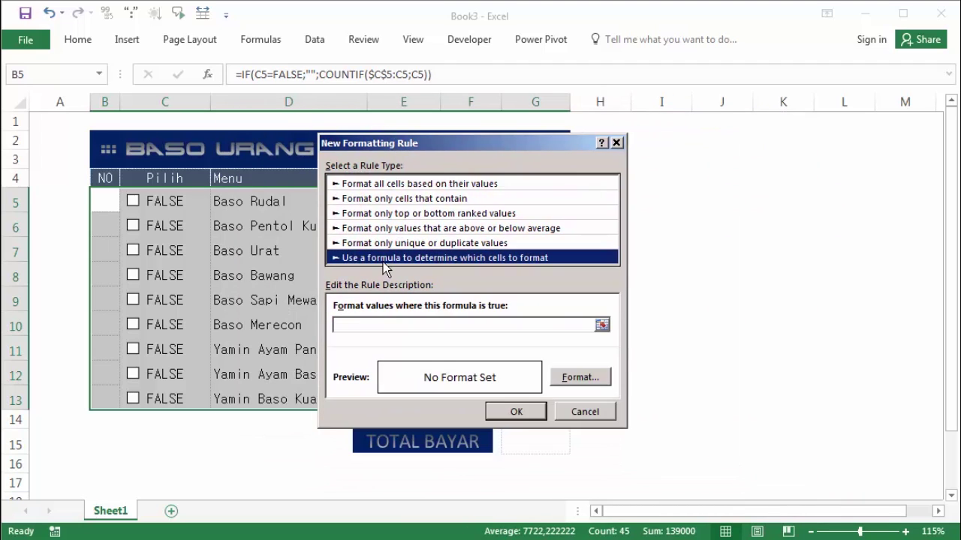
click(347, 328)
text(=)
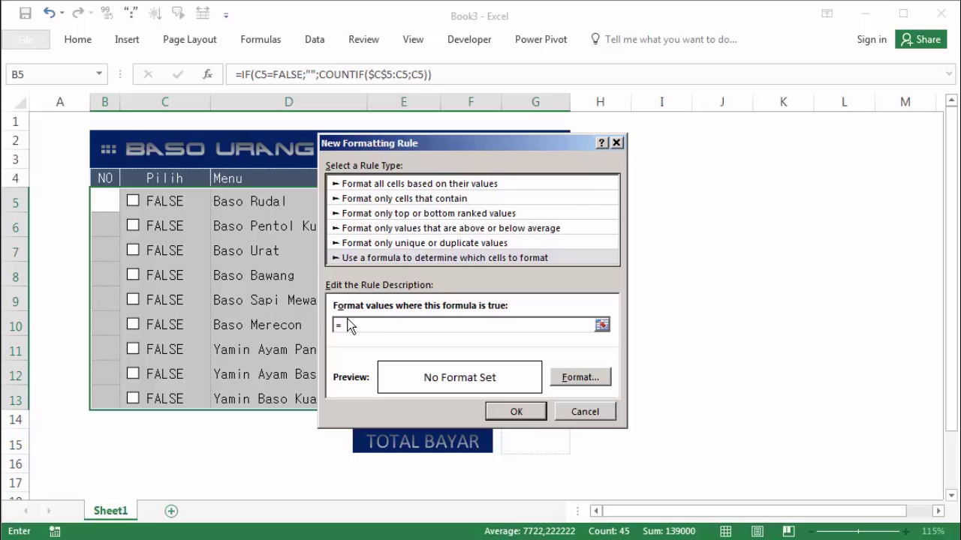
click(201, 198)
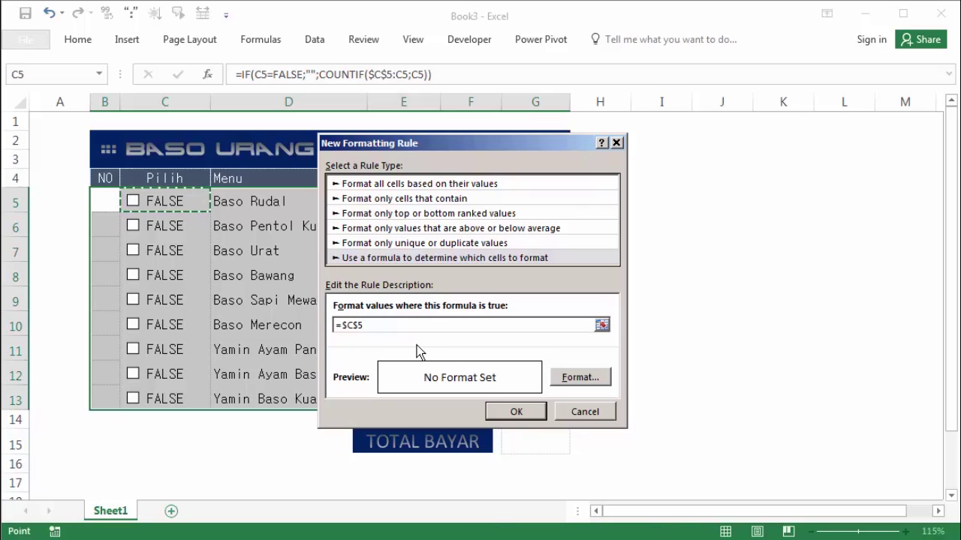
text(=TRUE)
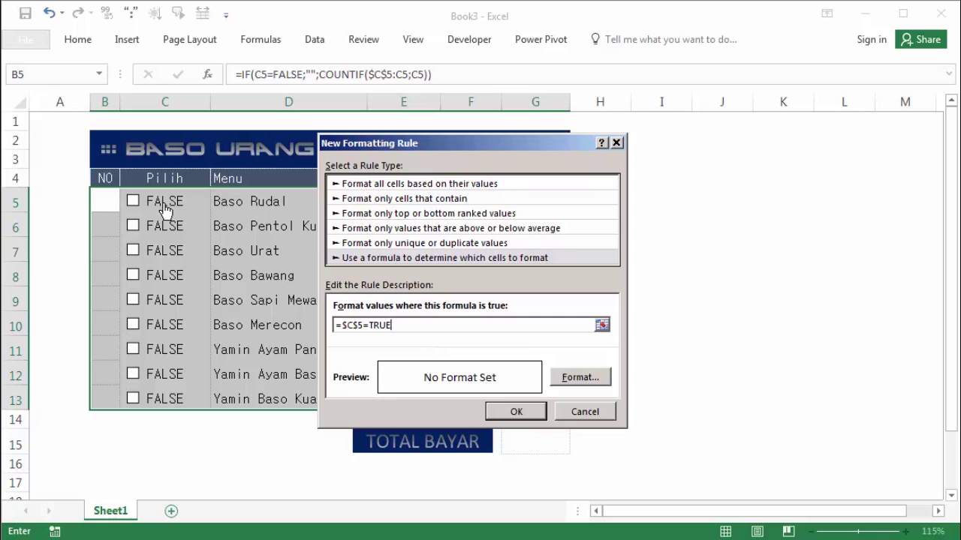
Give the rule a light blue background fill
click(579, 378)
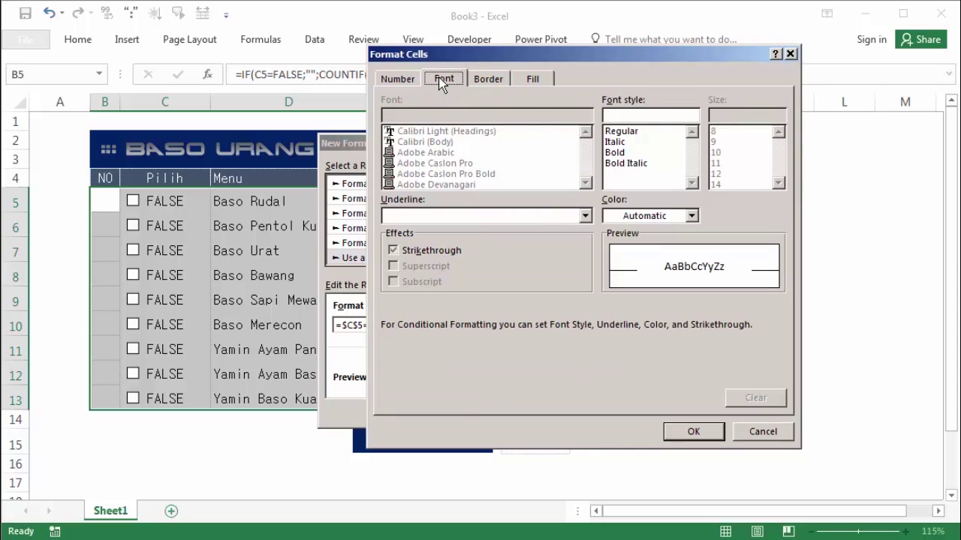
click(532, 79)
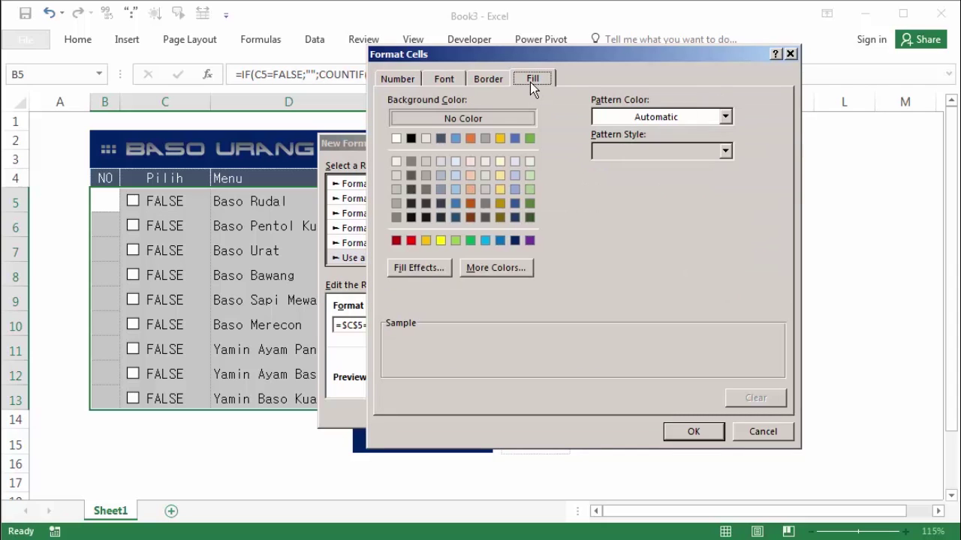
click(456, 190)
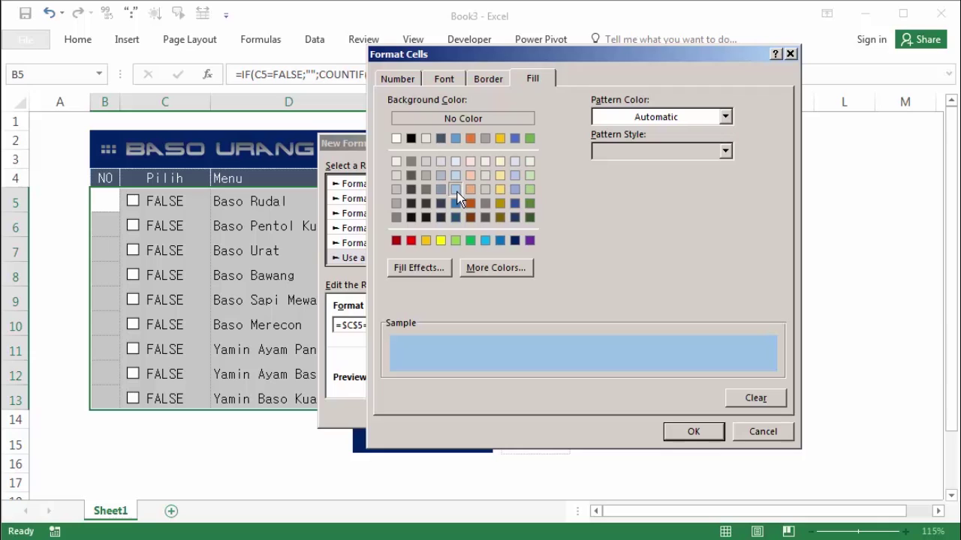
click(693, 433)
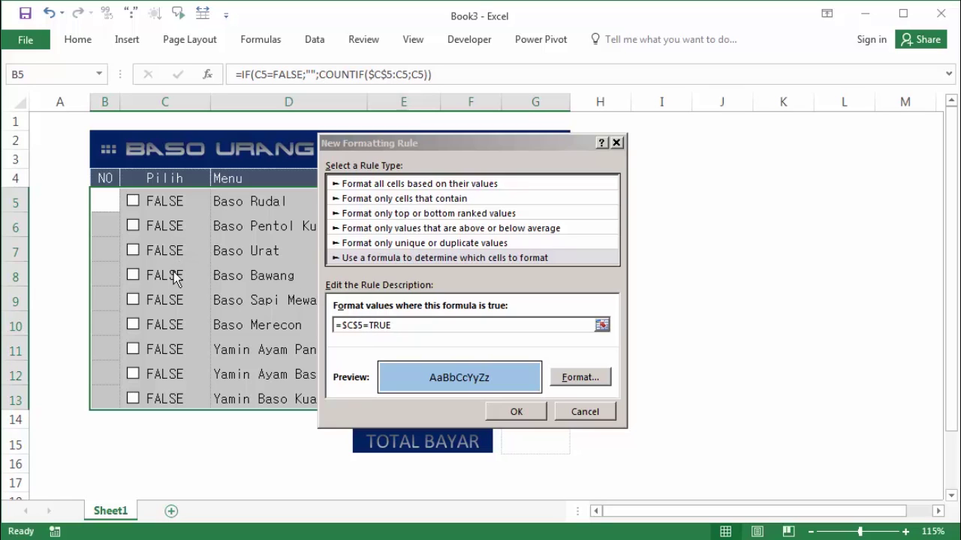
Change the formula to =$C5=TRUE so each row checks its own cell, then save and apply
click(358, 325)
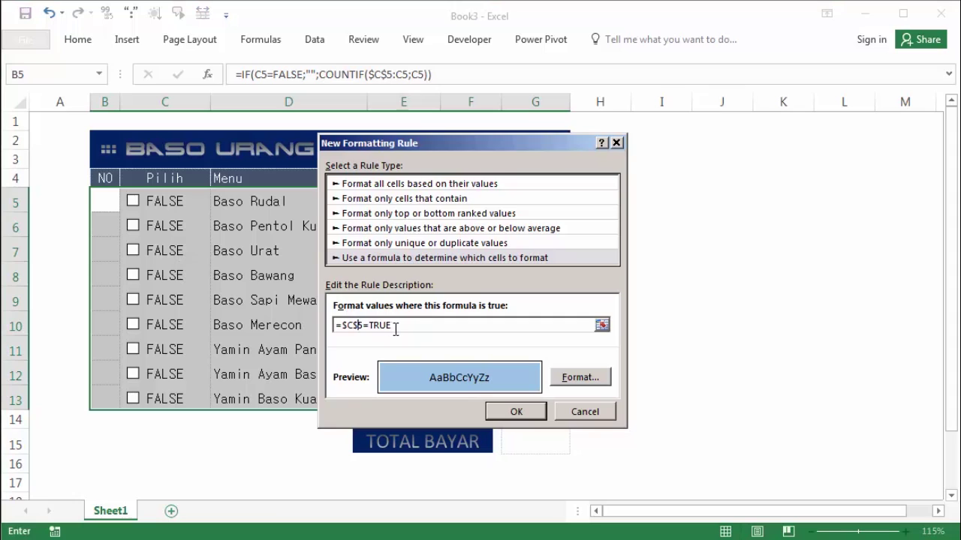
key(BackSpace)
click(516, 412)
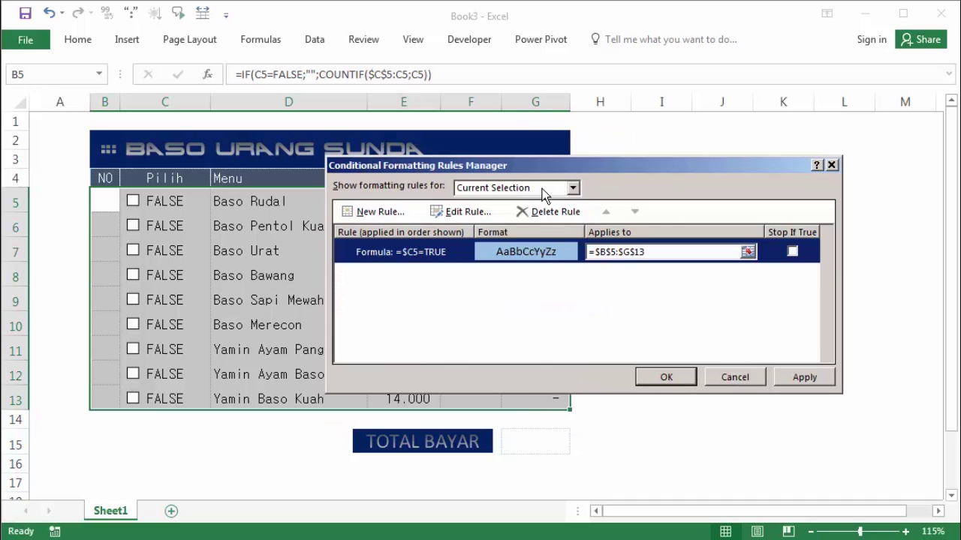
drag(531, 168, 502, 177)
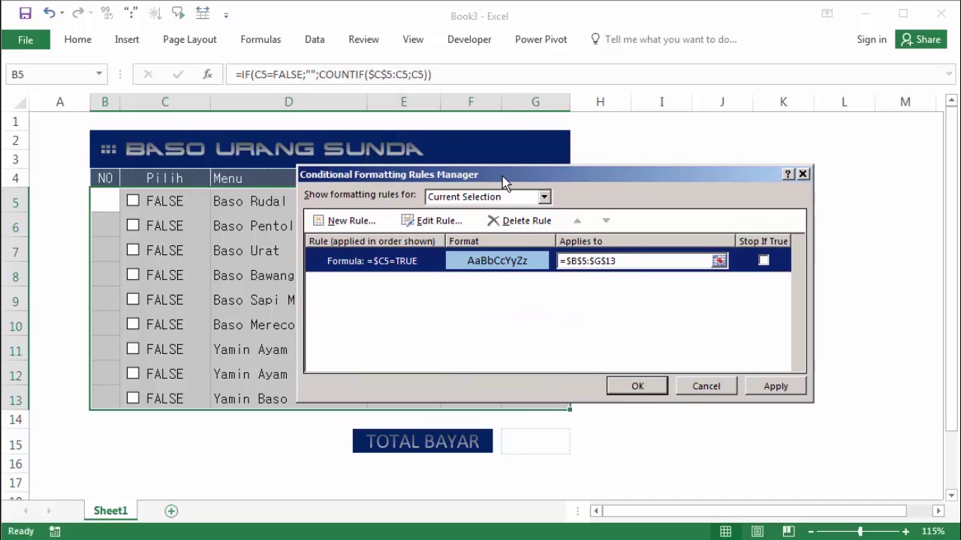
click(777, 389)
click(642, 389)
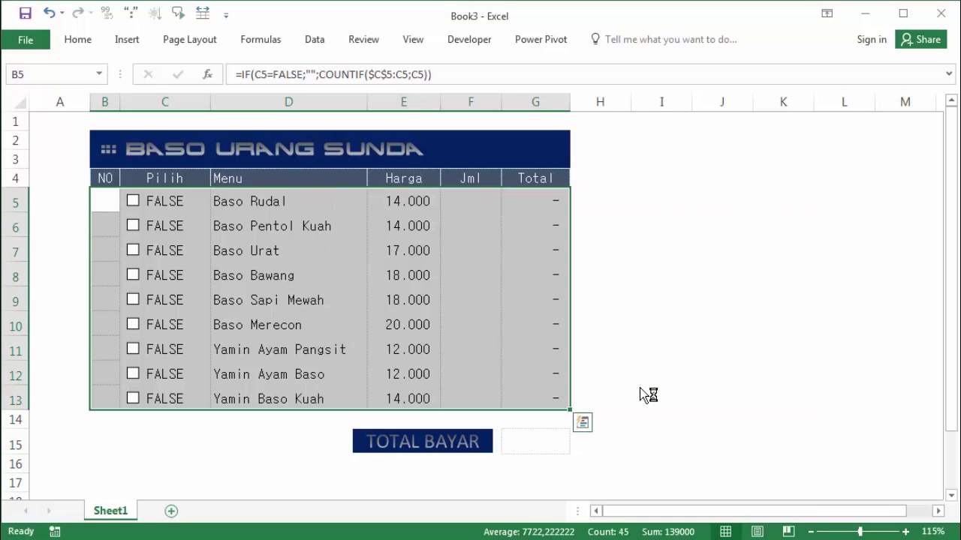
click(719, 322)
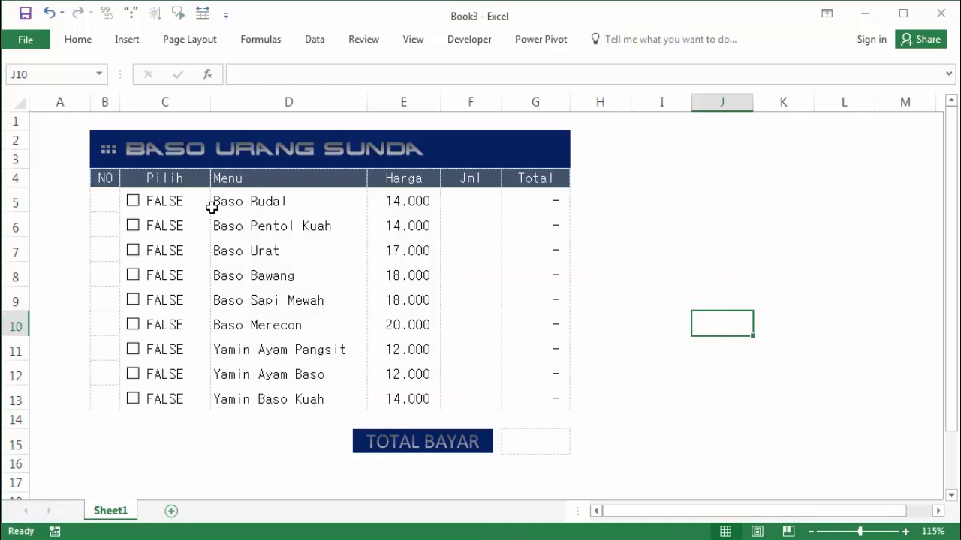
click(135, 251)
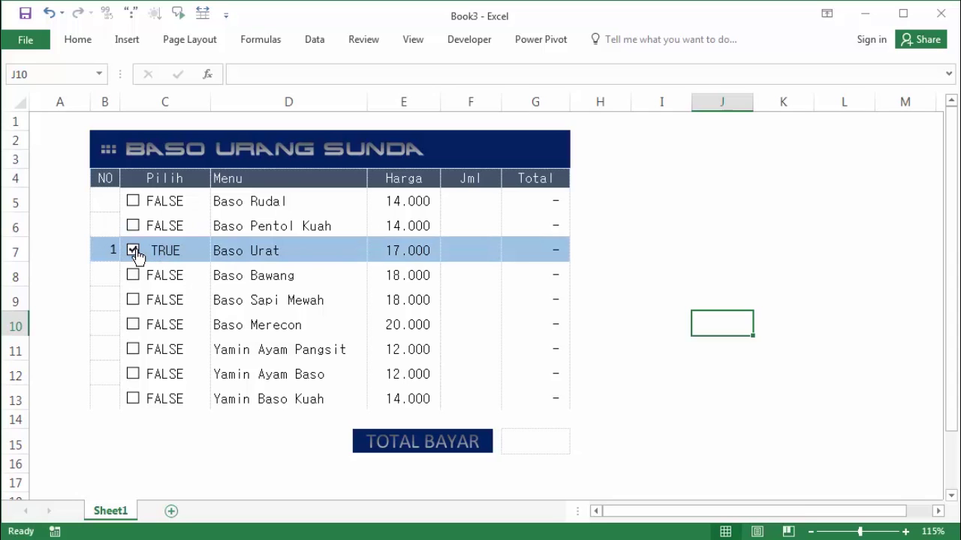
click(135, 253)
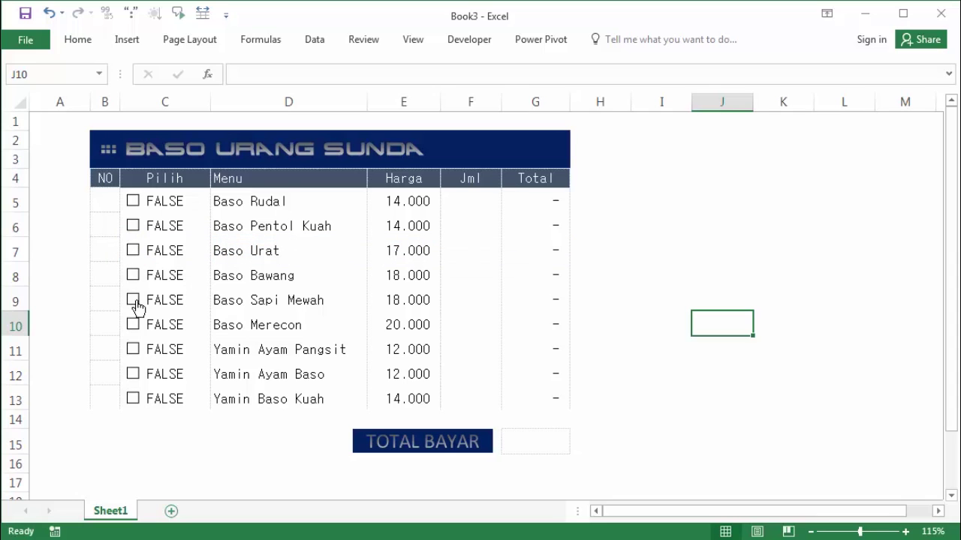
click(135, 301)
click(135, 225)
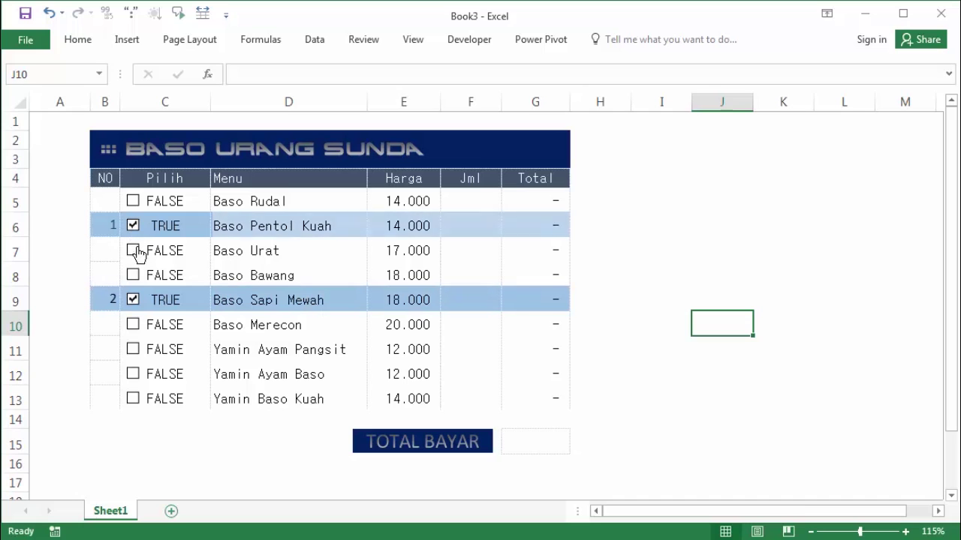
click(134, 275)
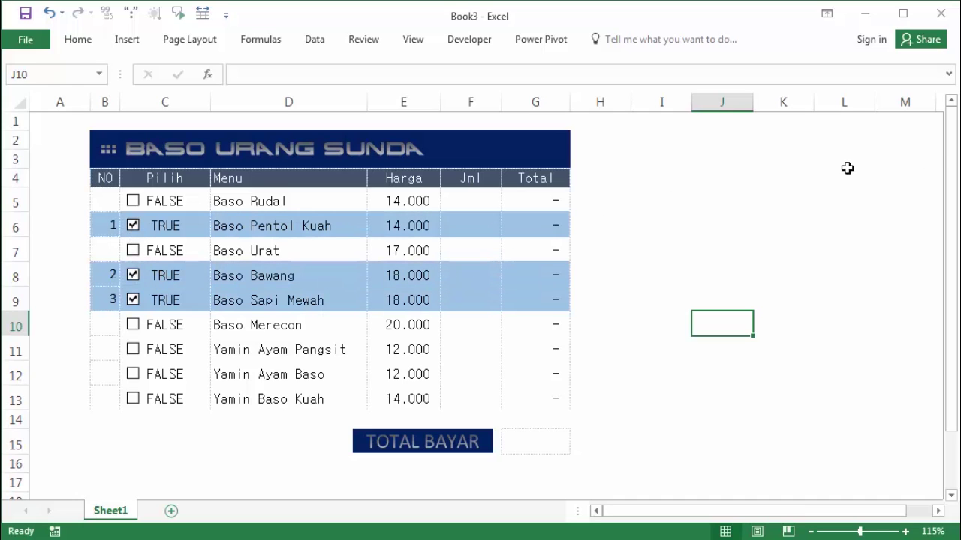
click(836, 199)
click(134, 349)
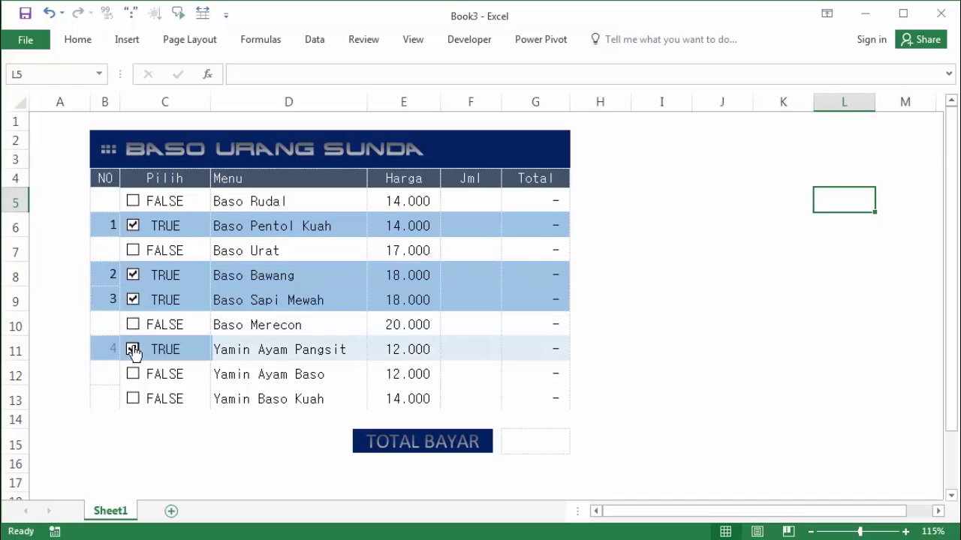
click(133, 349)
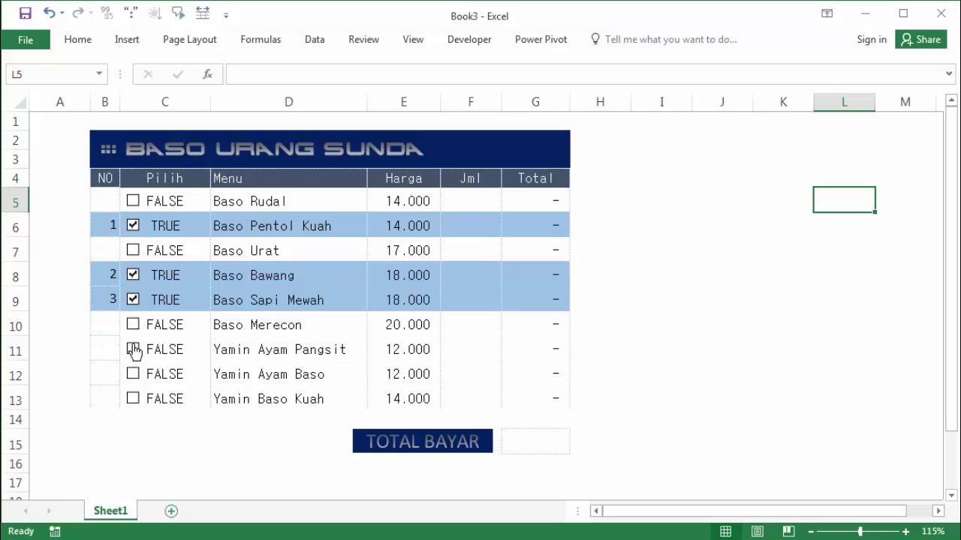
click(133, 300)
click(133, 275)
click(133, 226)
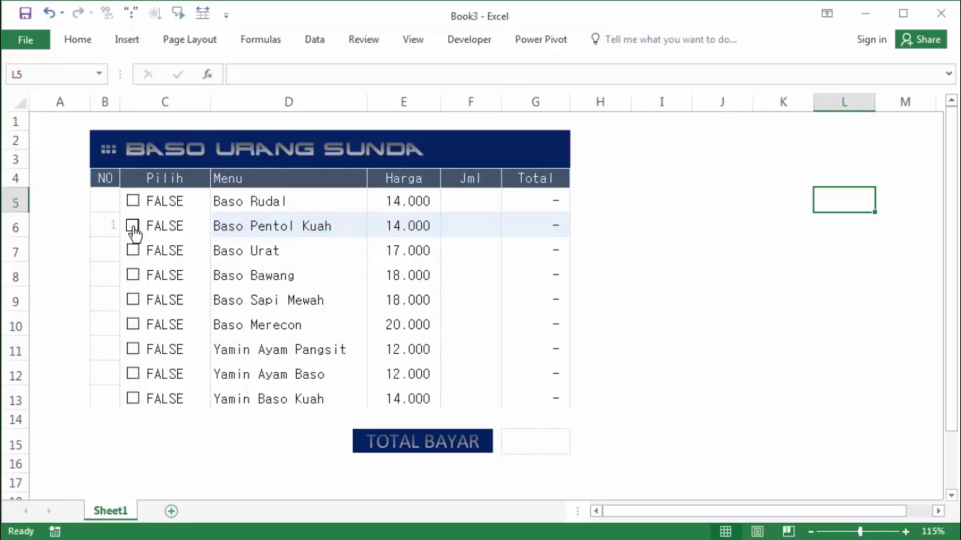
click(653, 231)
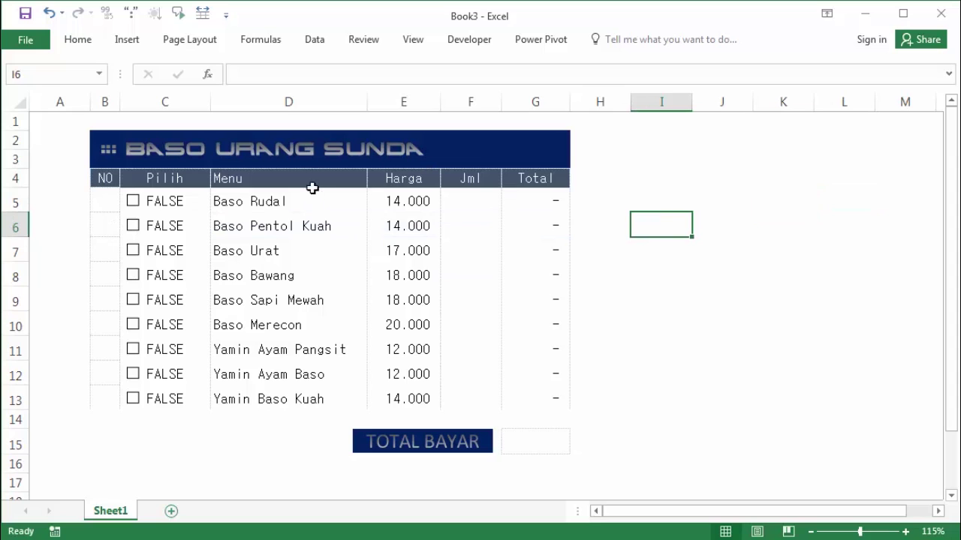
click(134, 201)
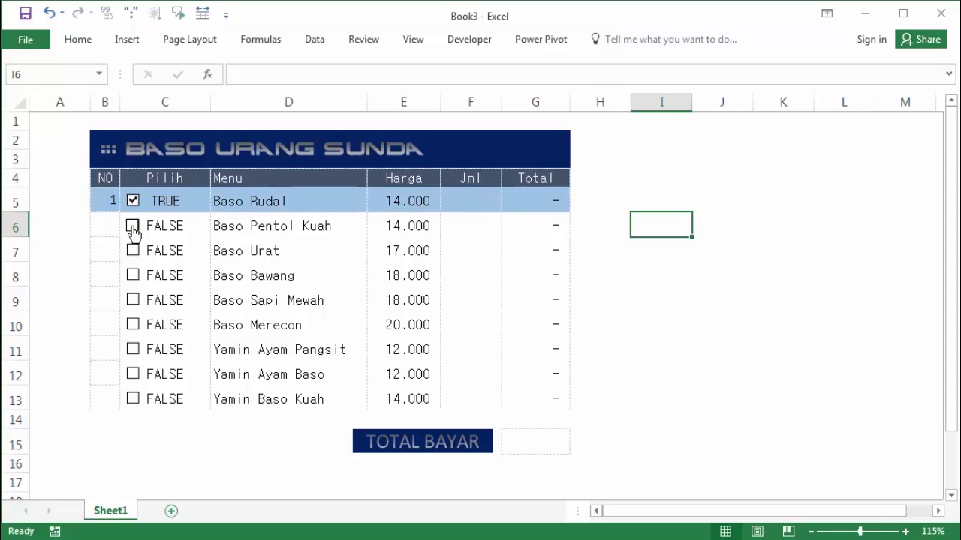
click(133, 225)
click(133, 201)
click(133, 226)
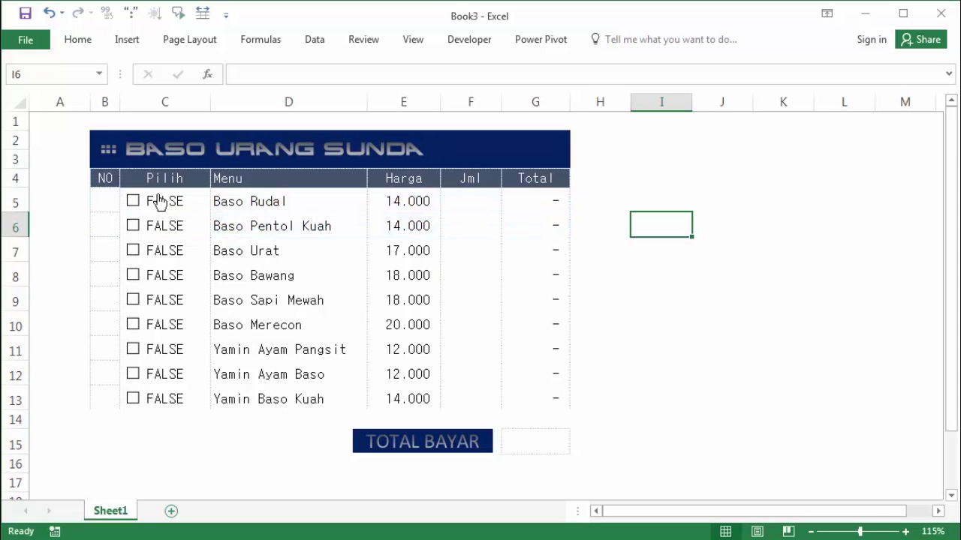
drag(197, 201, 196, 396)
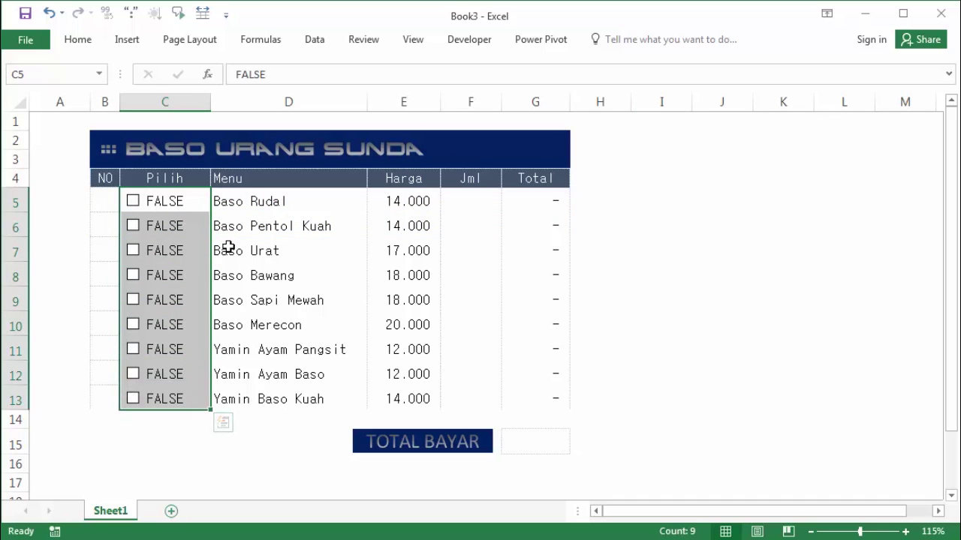
Make the Pilih cells' font white so their TRUE/FALSE values disappear
click(79, 40)
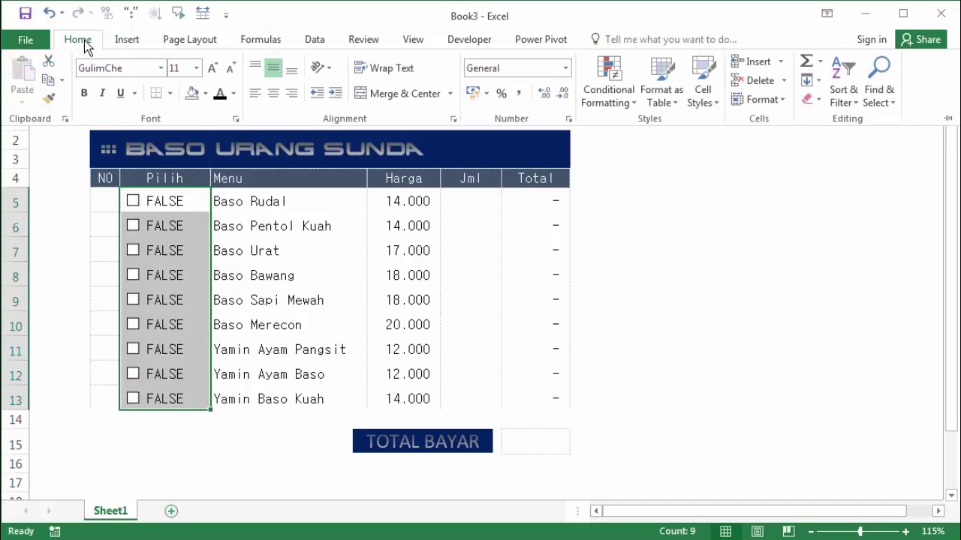
click(236, 94)
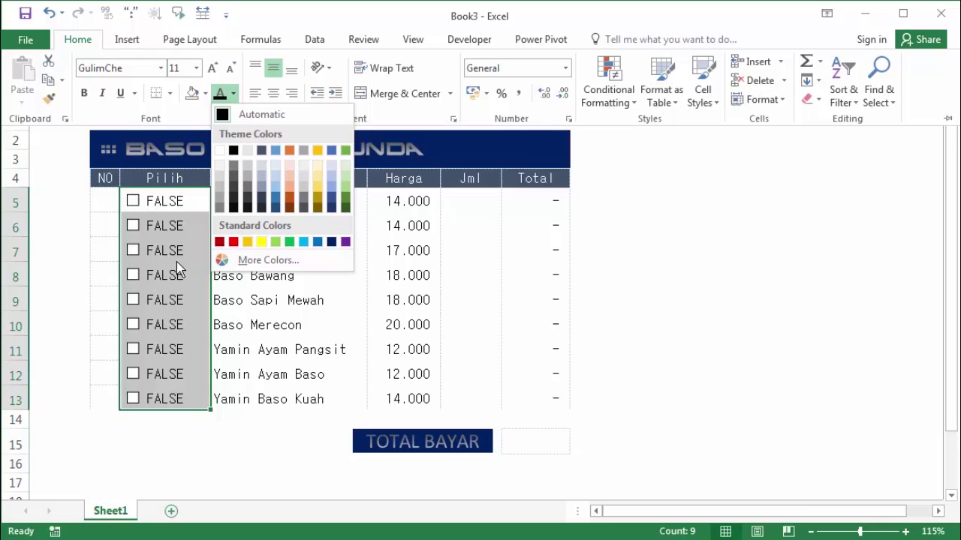
click(220, 149)
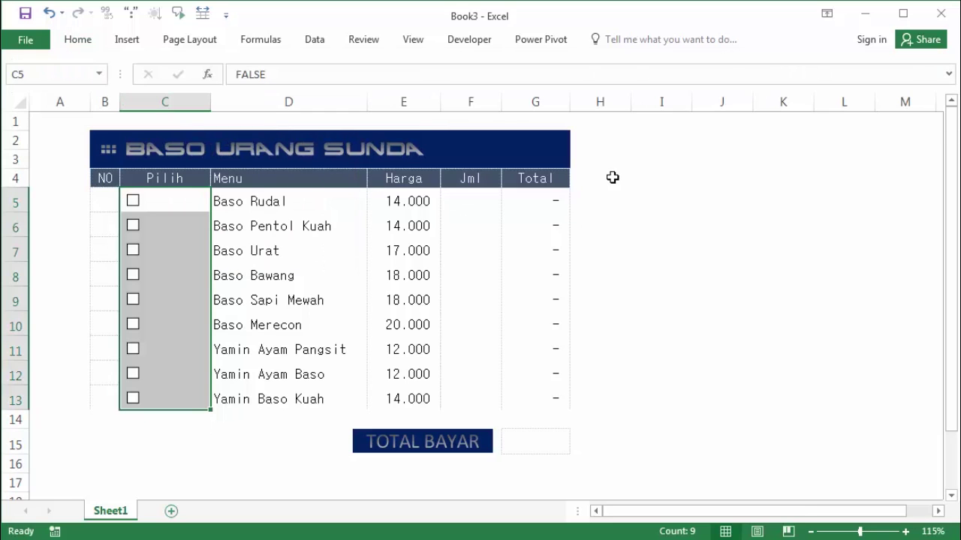
click(673, 178)
Narrow column C to fit just the checkboxes
drag(212, 100, 169, 101)
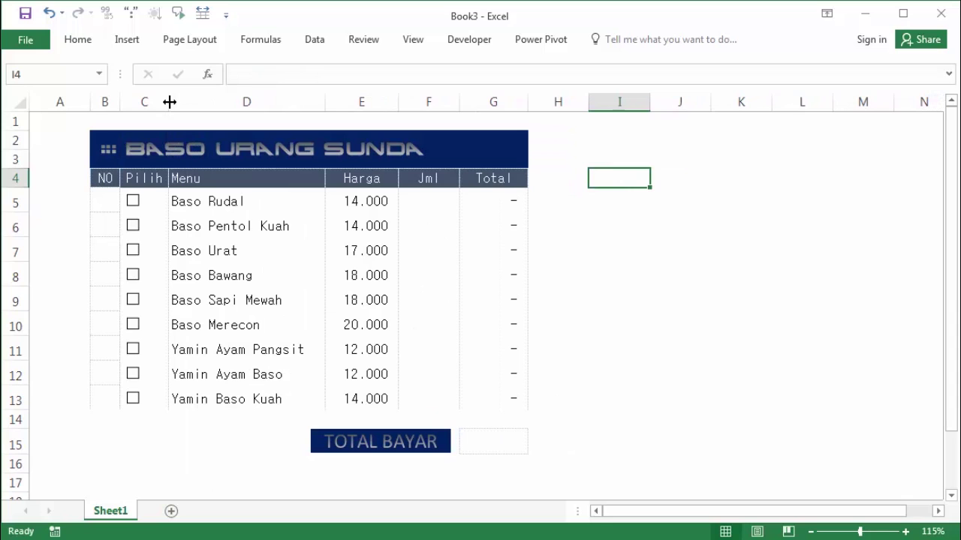
right_click(147, 205)
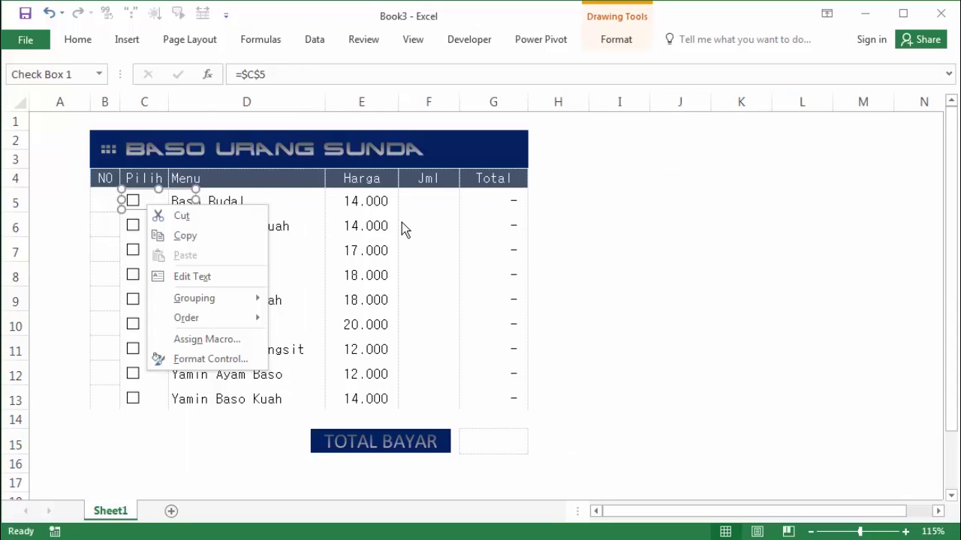
key(Escape)
Tick all nine menu items from Baso Rudal to Yamin Baso Kuah
click(536, 203)
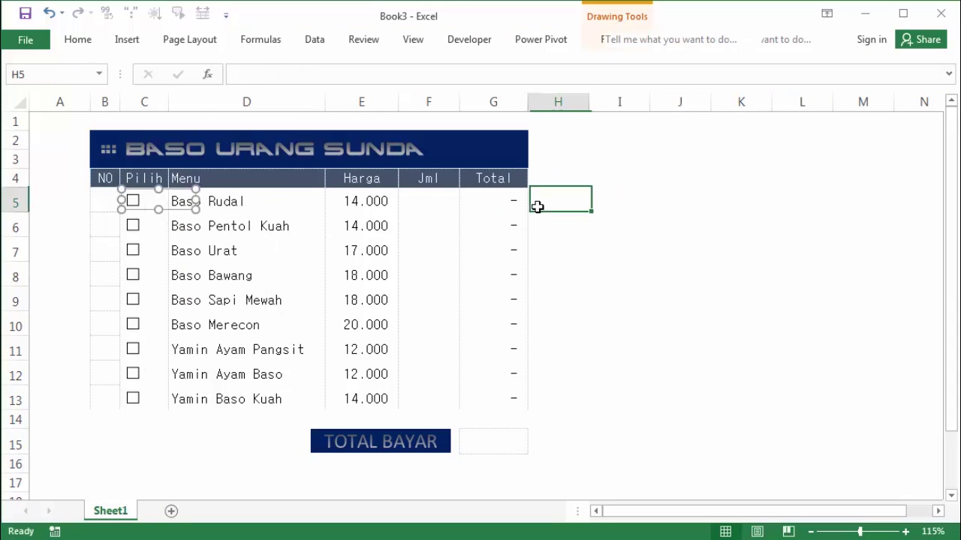
click(212, 208)
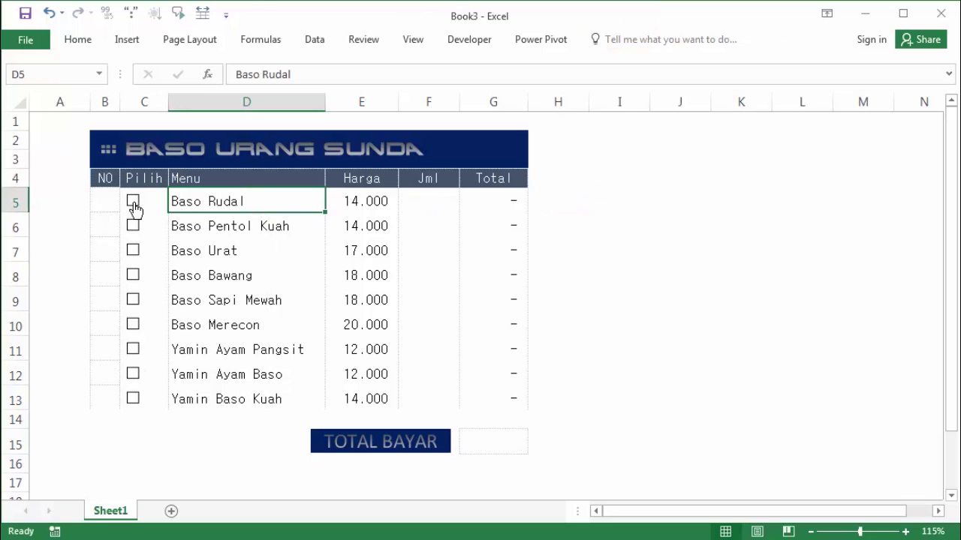
click(133, 202)
click(133, 225)
click(132, 250)
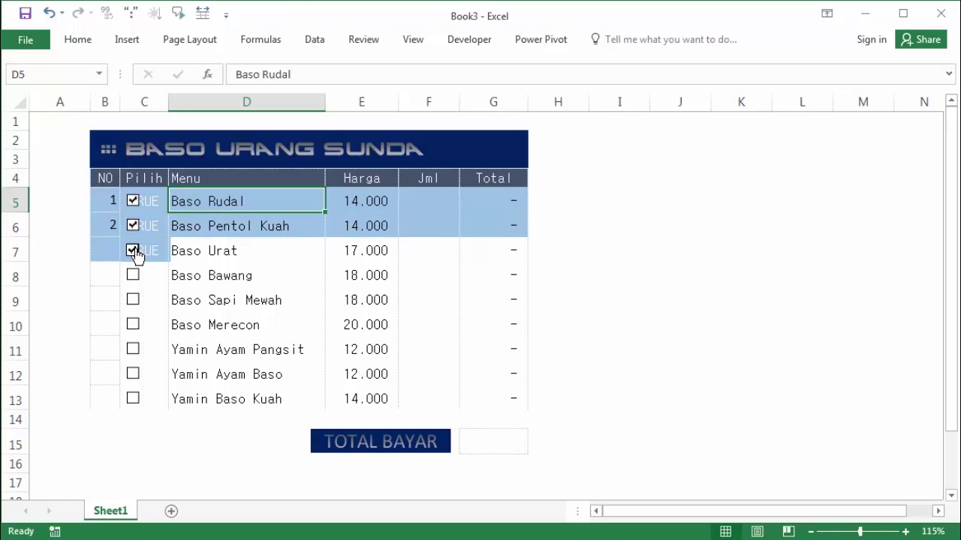
click(133, 274)
click(133, 300)
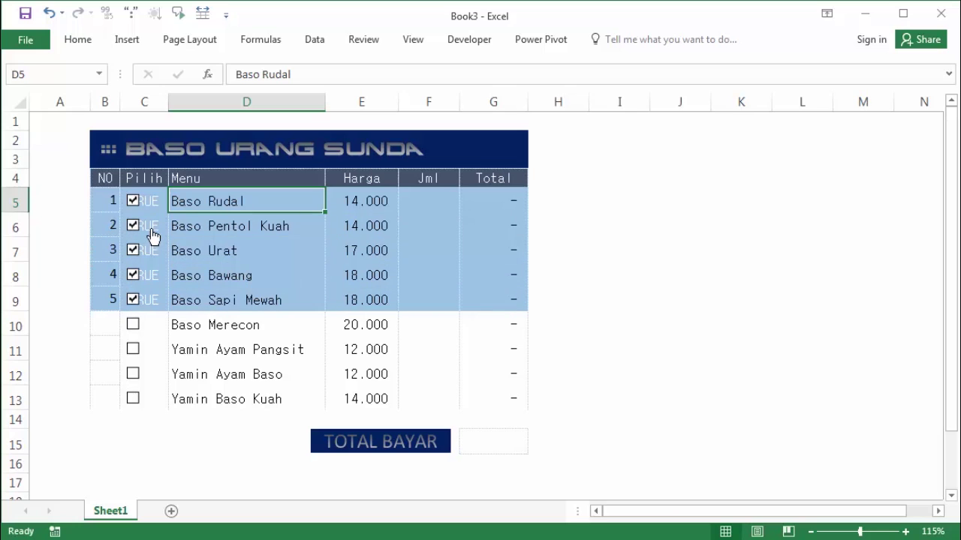
click(136, 325)
click(134, 350)
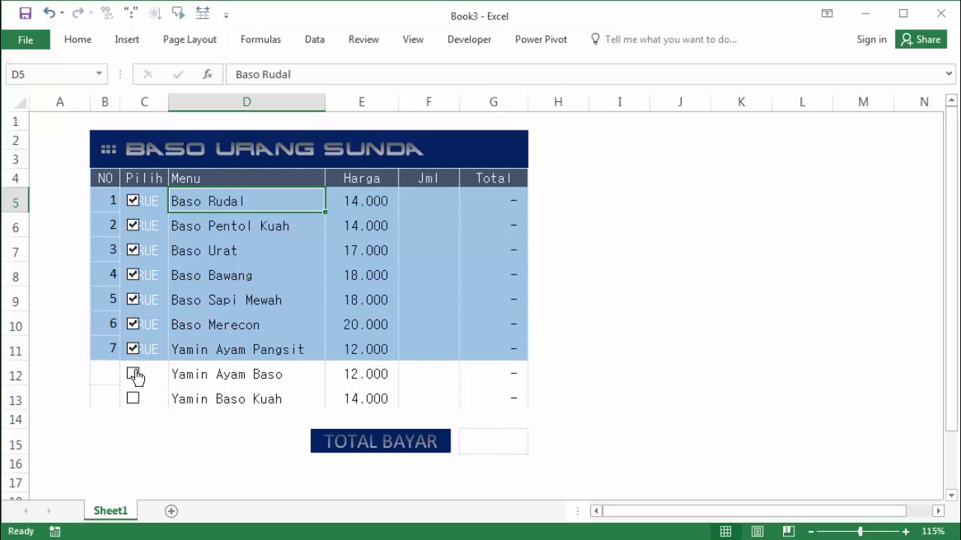
click(133, 374)
click(133, 398)
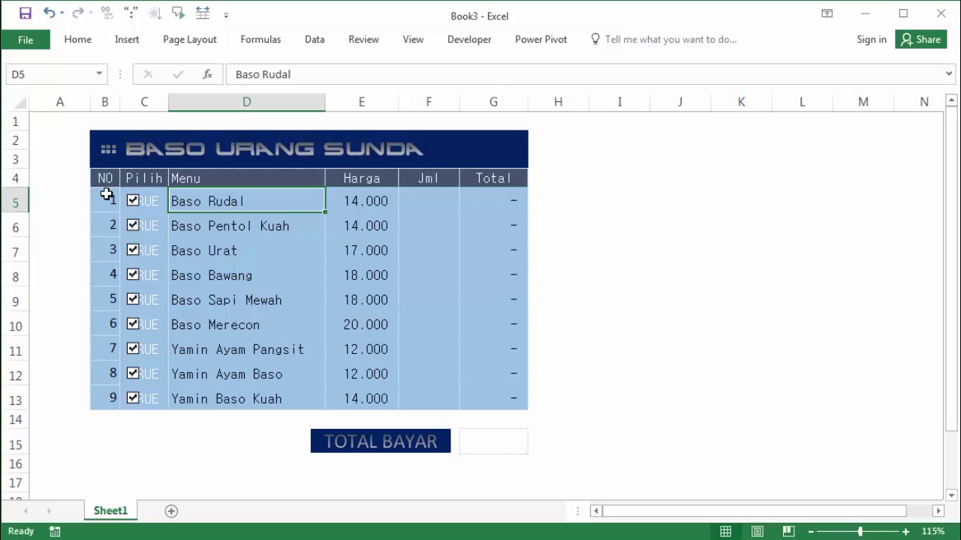
Untick and re-tick Baso Rudal, then select the Pilih cells C5:C13
click(161, 201)
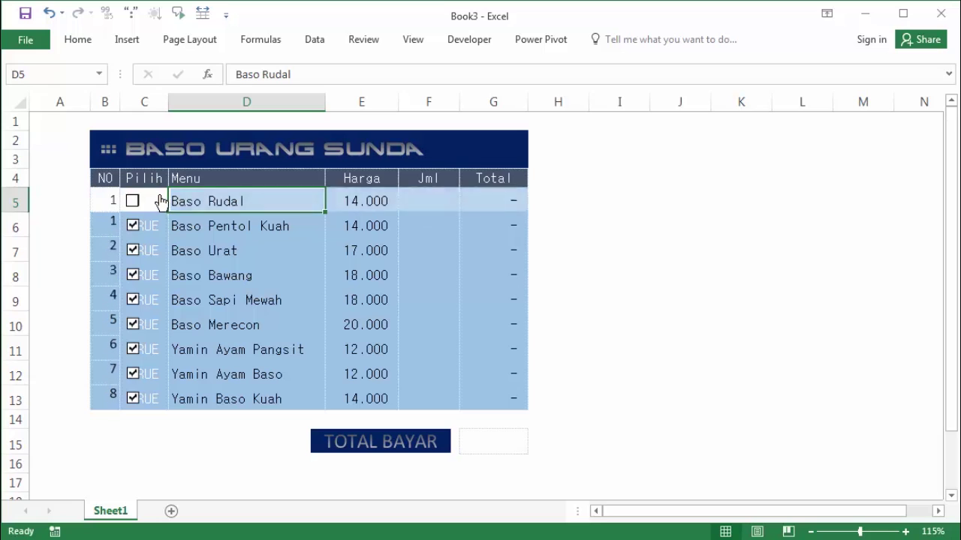
click(132, 200)
click(369, 202)
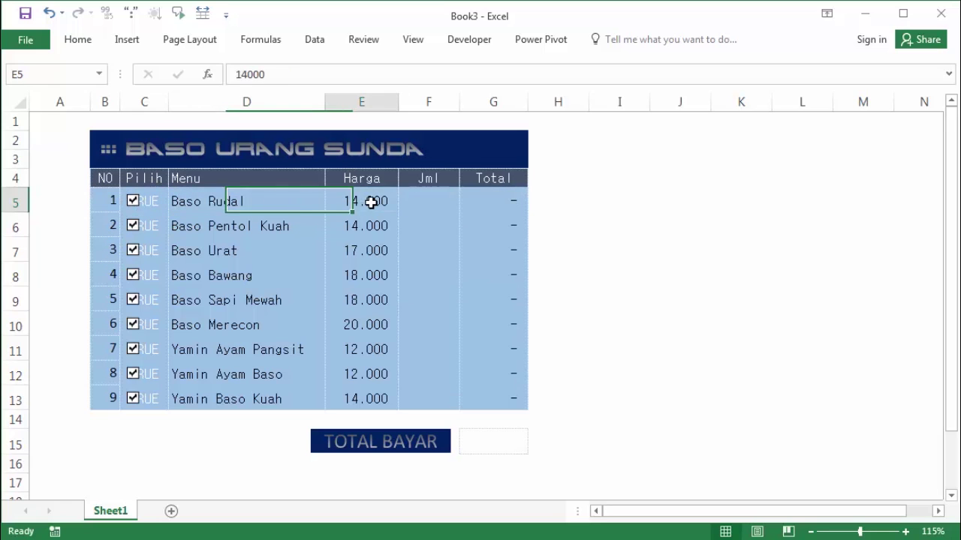
key(Left)
key(Left)
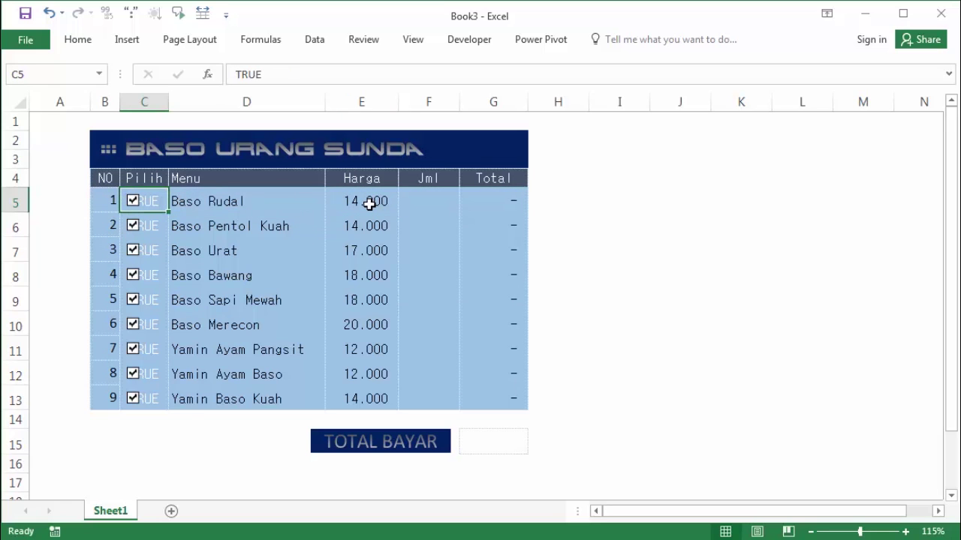
key(ctrl+shift+Down)
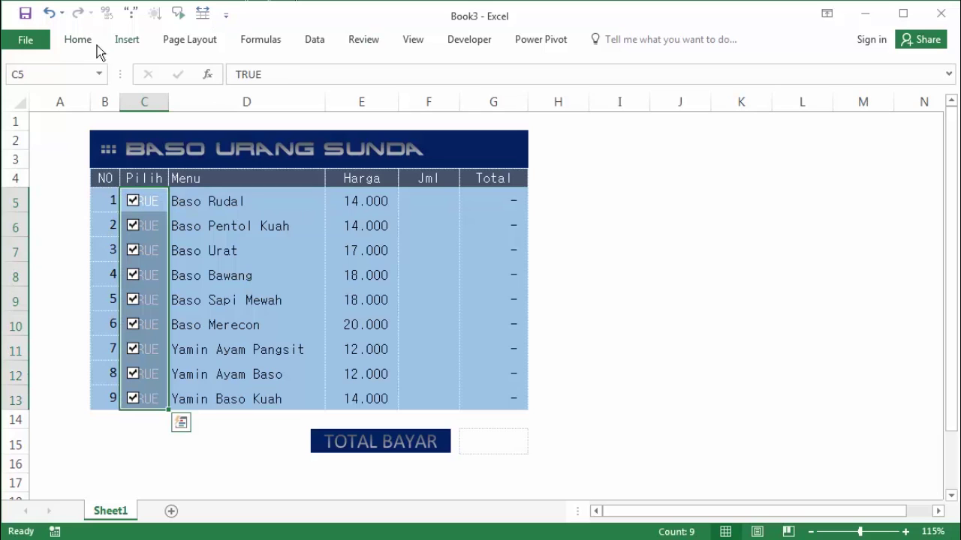
In the Rules Manager, start a new formula rule =$C5=TRUE
click(79, 41)
click(596, 105)
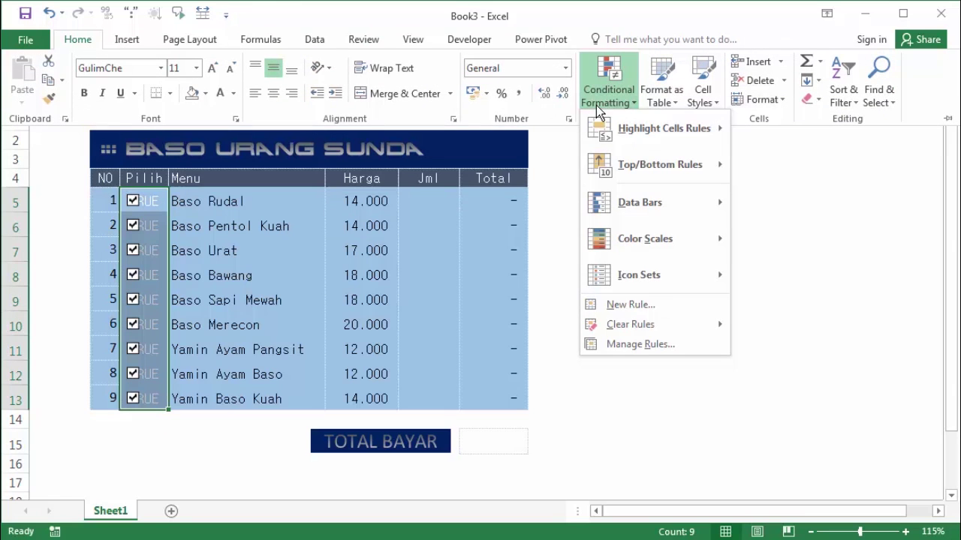
click(661, 347)
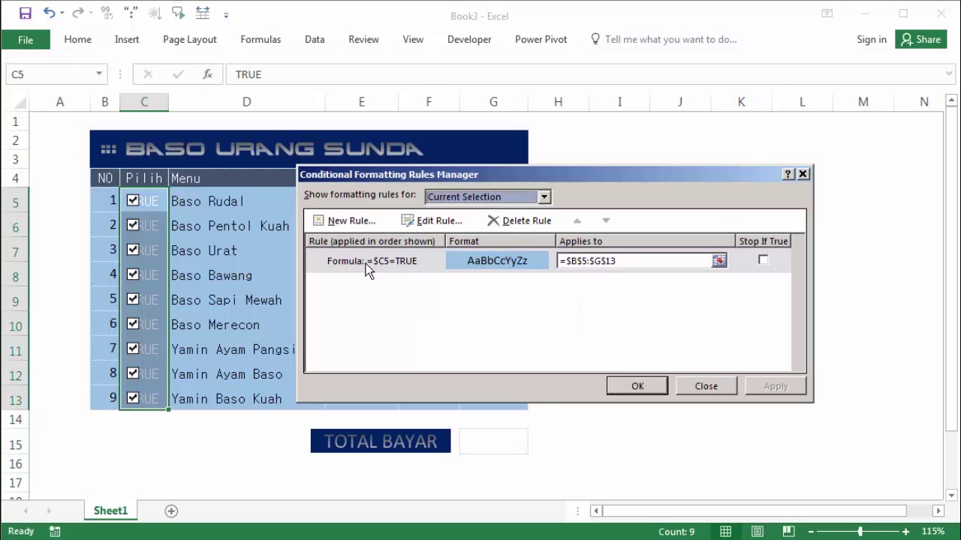
click(352, 221)
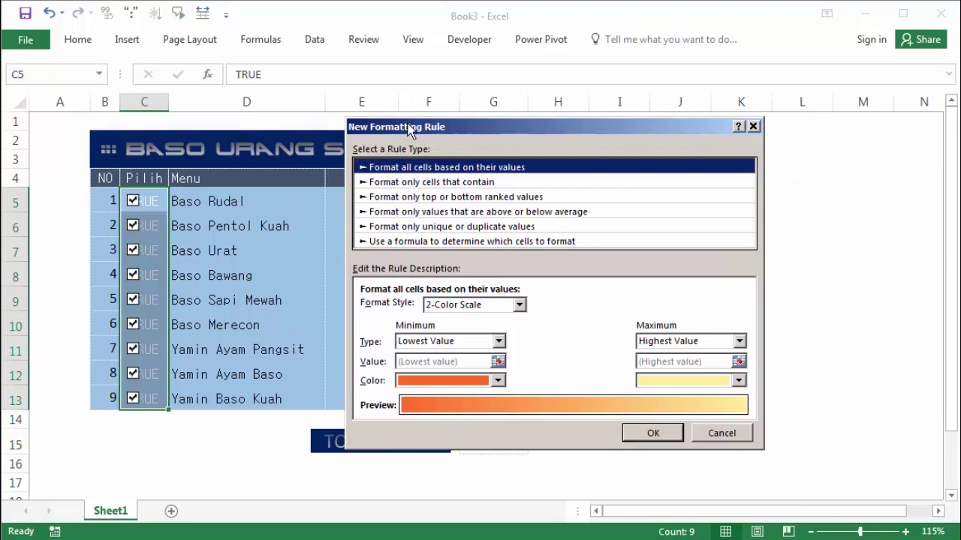
click(475, 241)
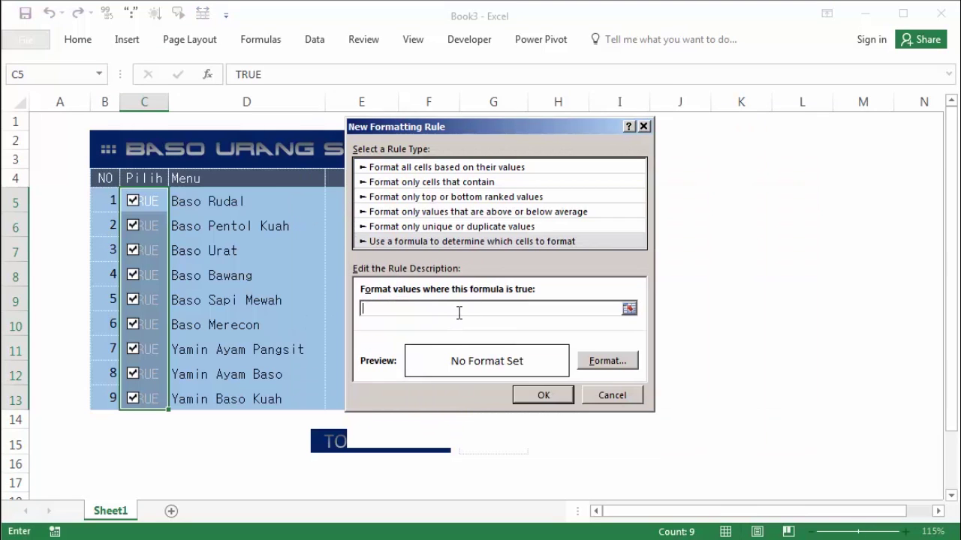
text(=)
text(C5)
text(=)
text(TRU)
text(E)
Give the rule a light blue font colour
click(608, 362)
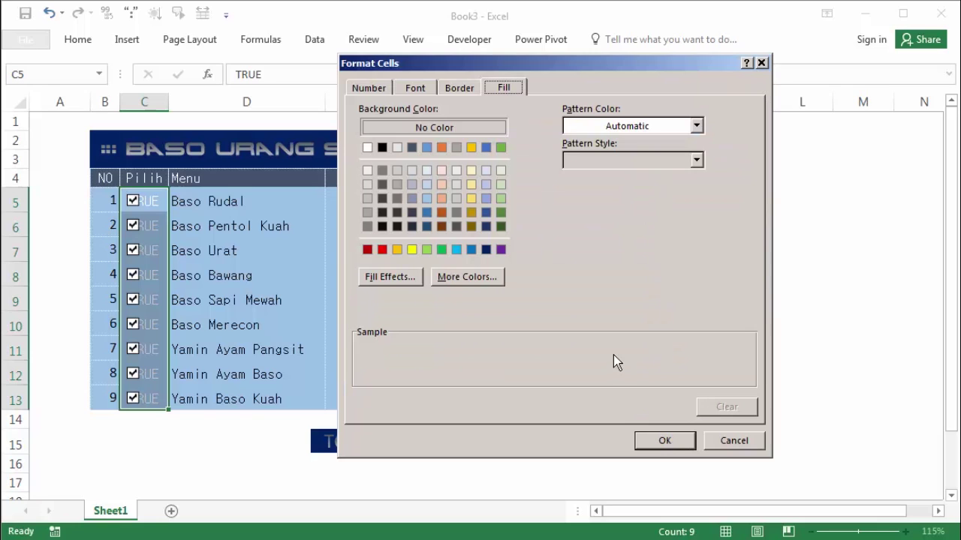
click(411, 91)
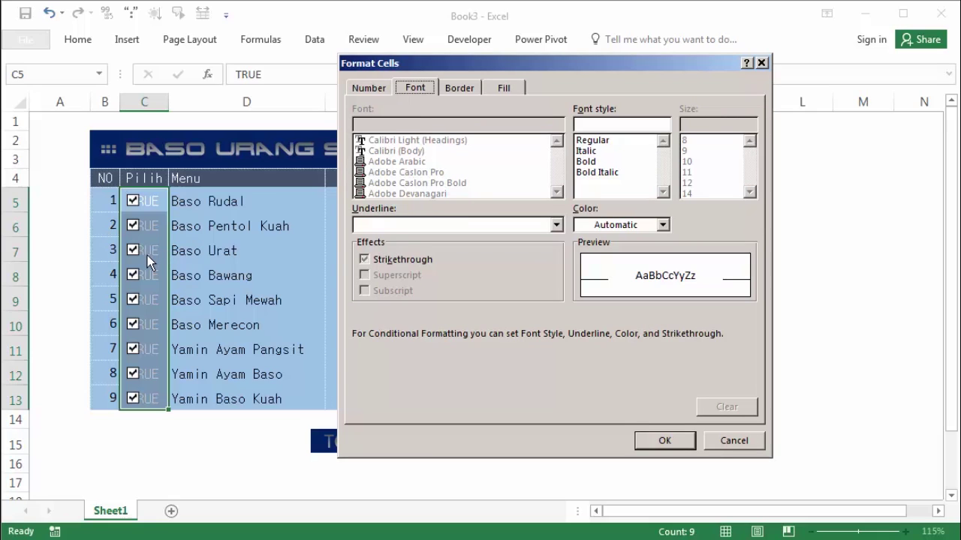
click(604, 227)
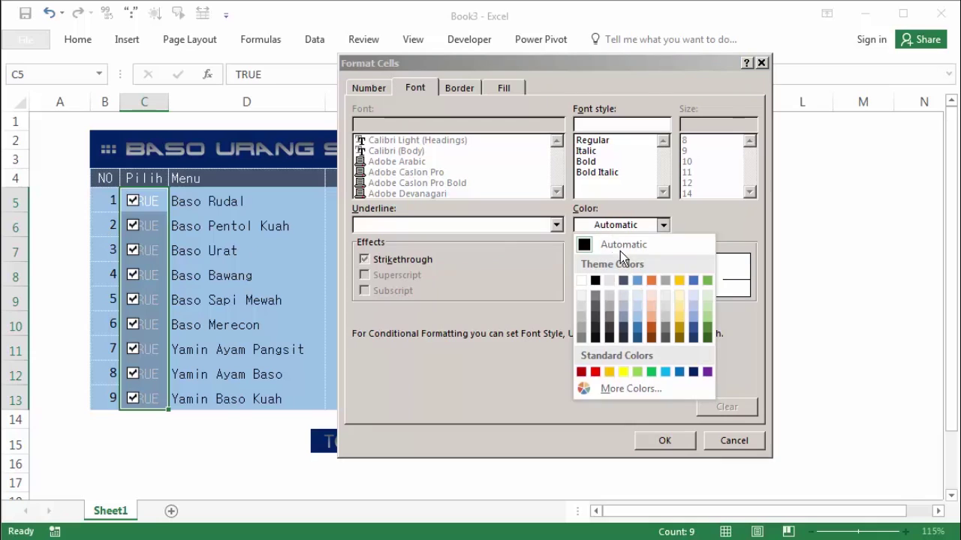
click(639, 322)
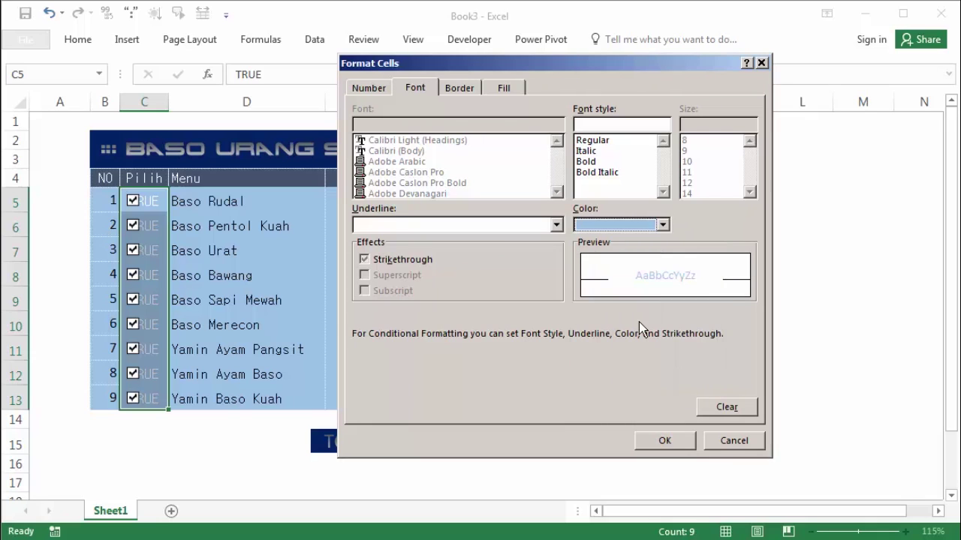
click(511, 89)
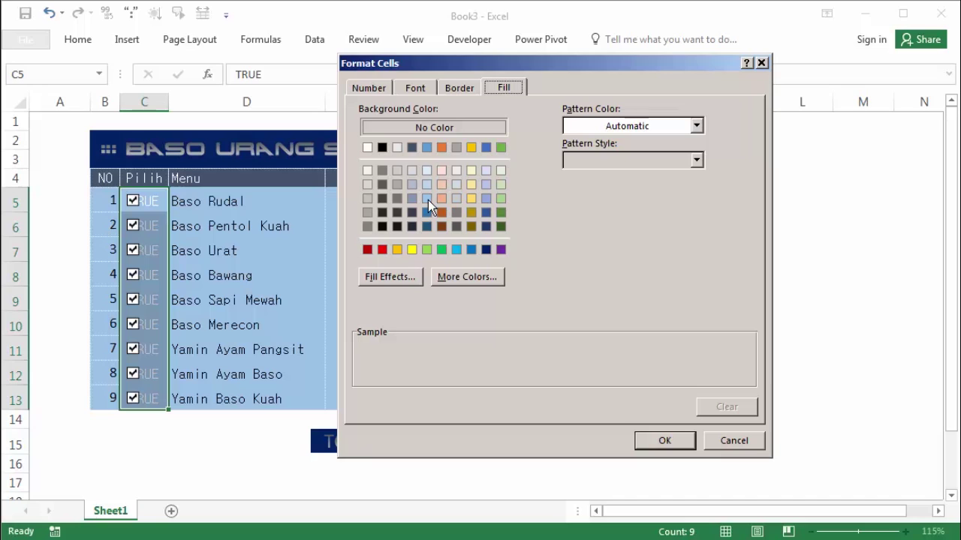
click(415, 89)
click(611, 225)
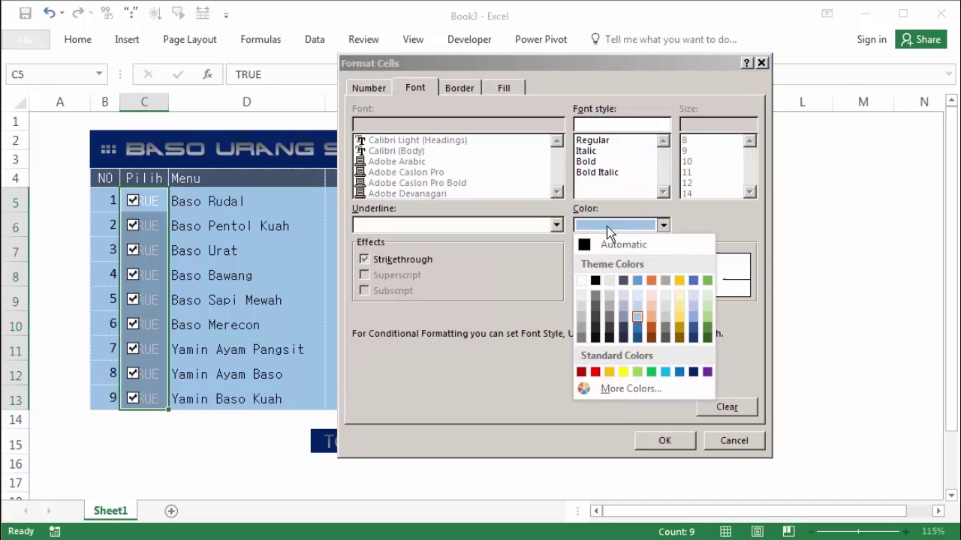
click(638, 317)
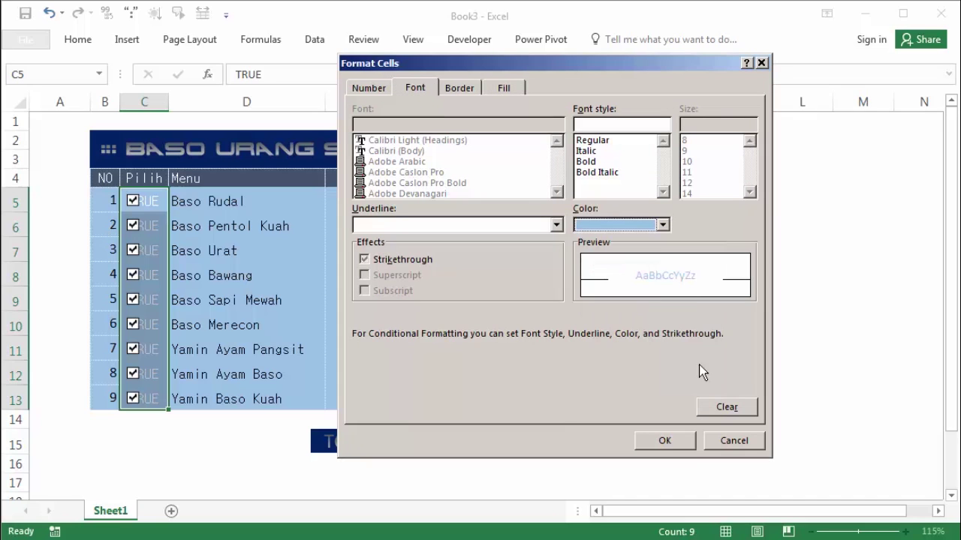
click(665, 442)
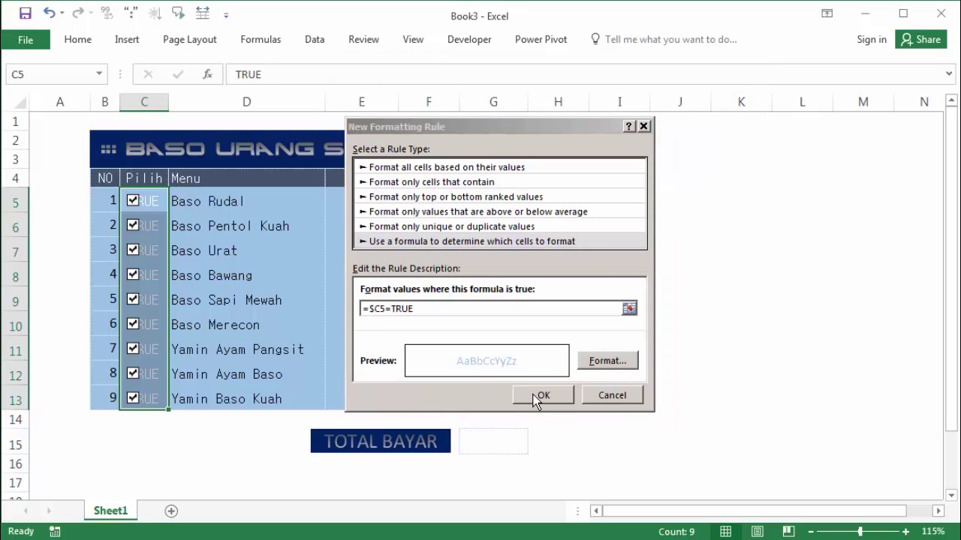
Save the rule, limit it to $C$5:$C$13, and apply it
click(535, 395)
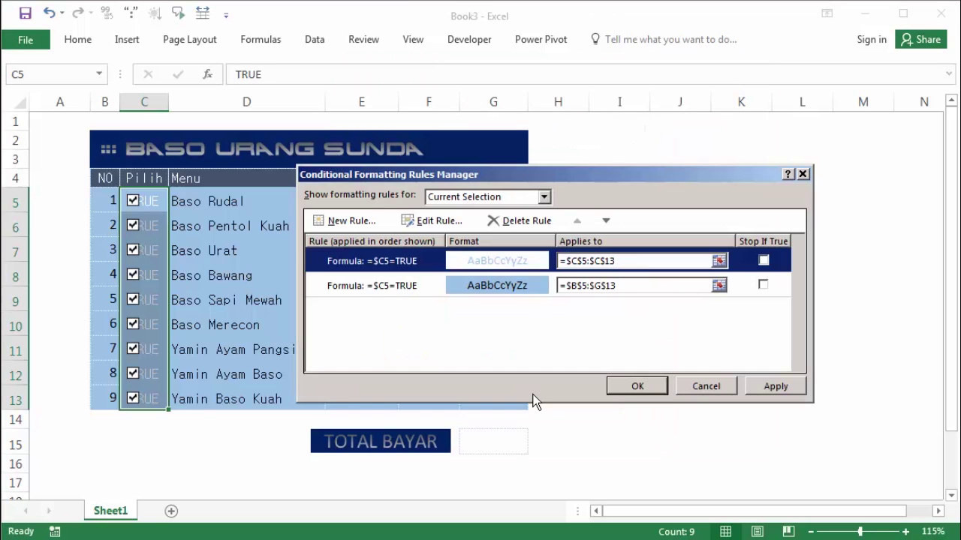
click(617, 260)
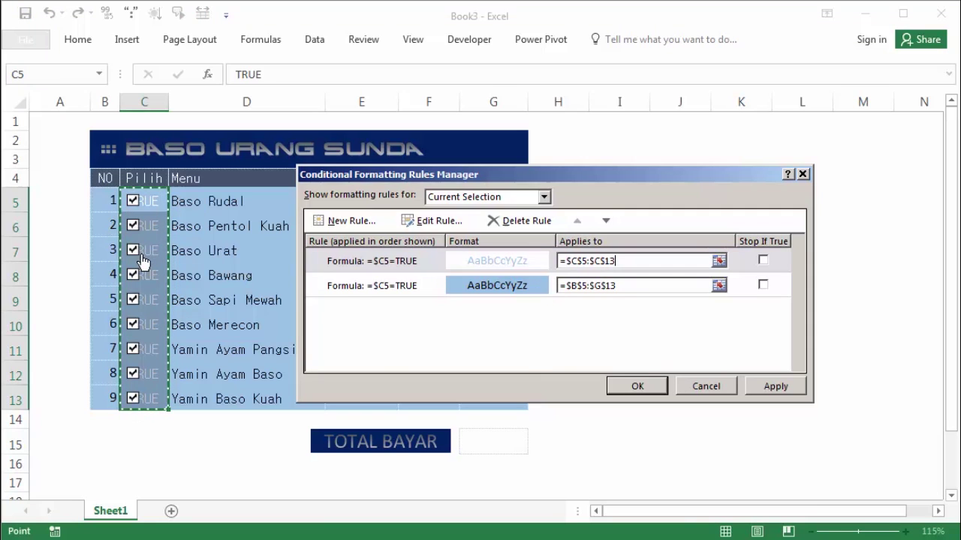
click(775, 387)
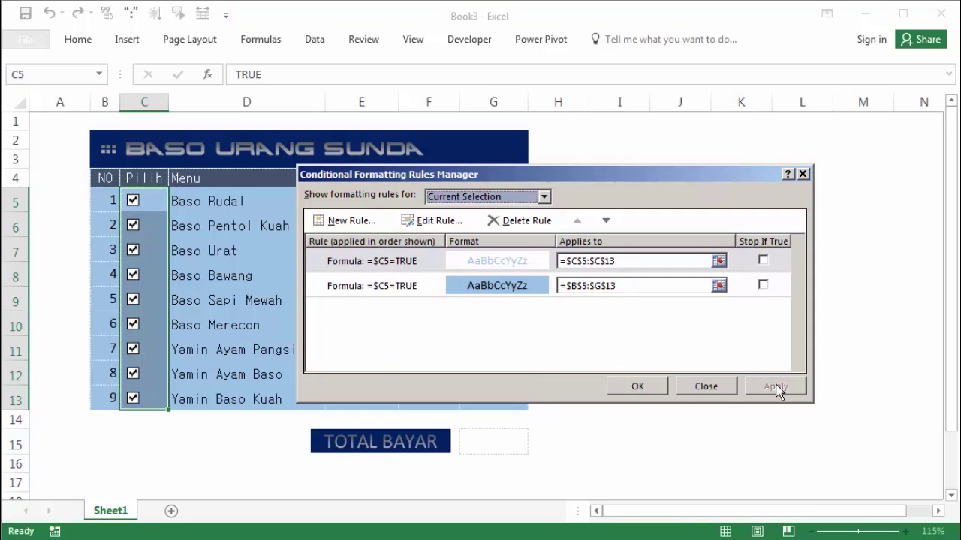
click(677, 390)
click(679, 348)
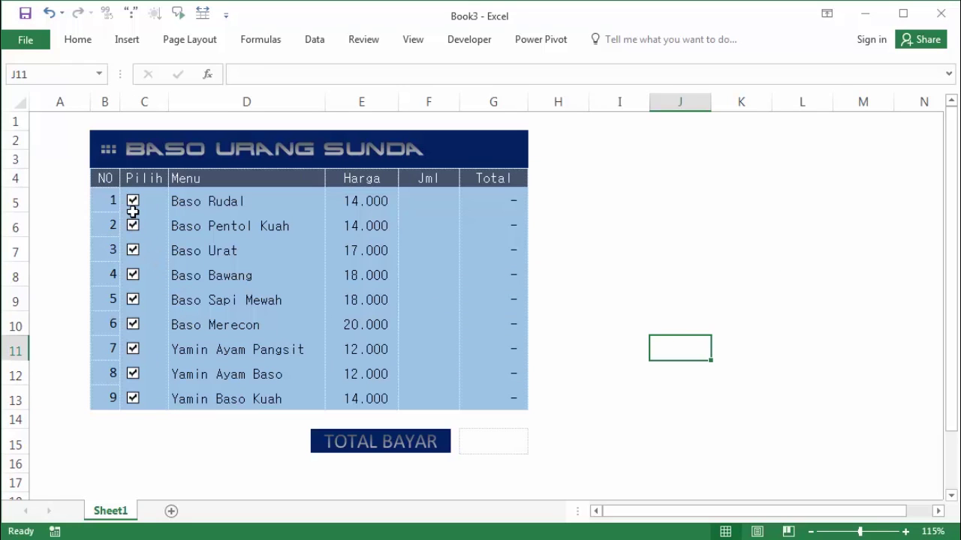
Untick all nine Pilih checkboxes from Baso Rudal to Yamin Baso Kuah
click(598, 198)
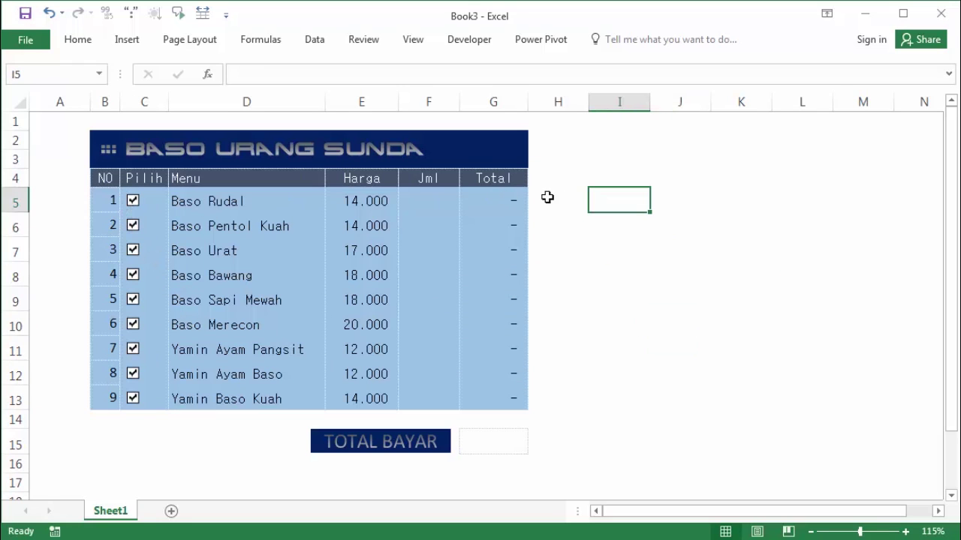
click(132, 201)
click(133, 225)
click(133, 250)
click(133, 275)
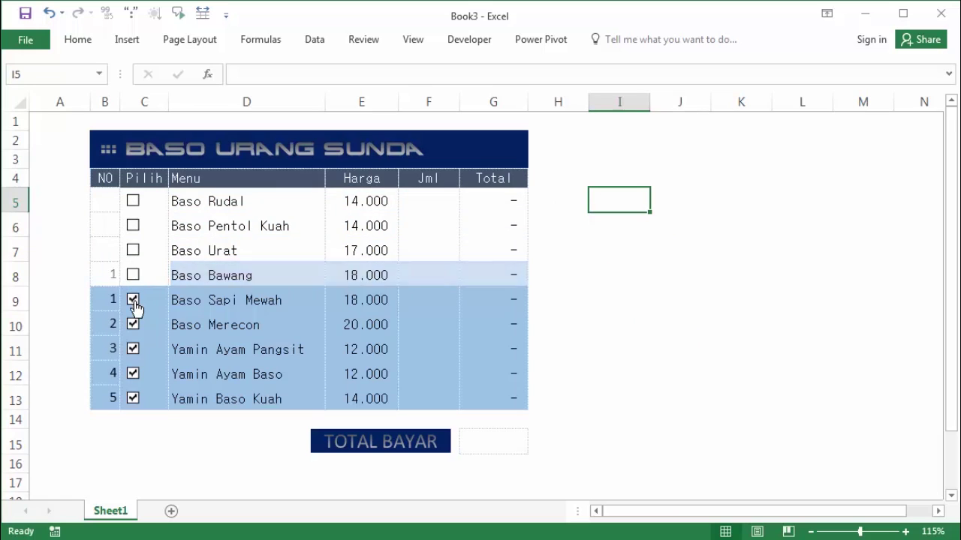
click(133, 299)
click(133, 324)
click(133, 349)
click(132, 374)
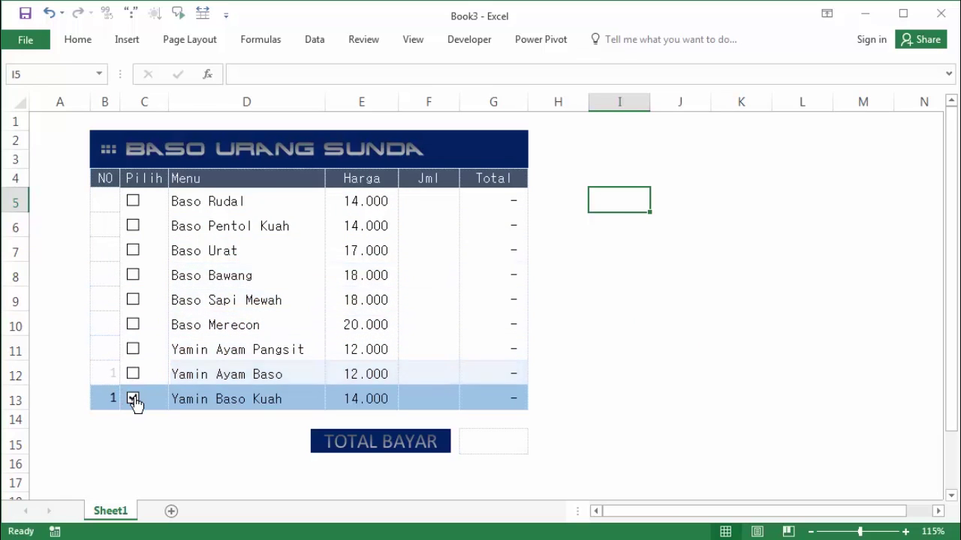
click(133, 399)
click(654, 204)
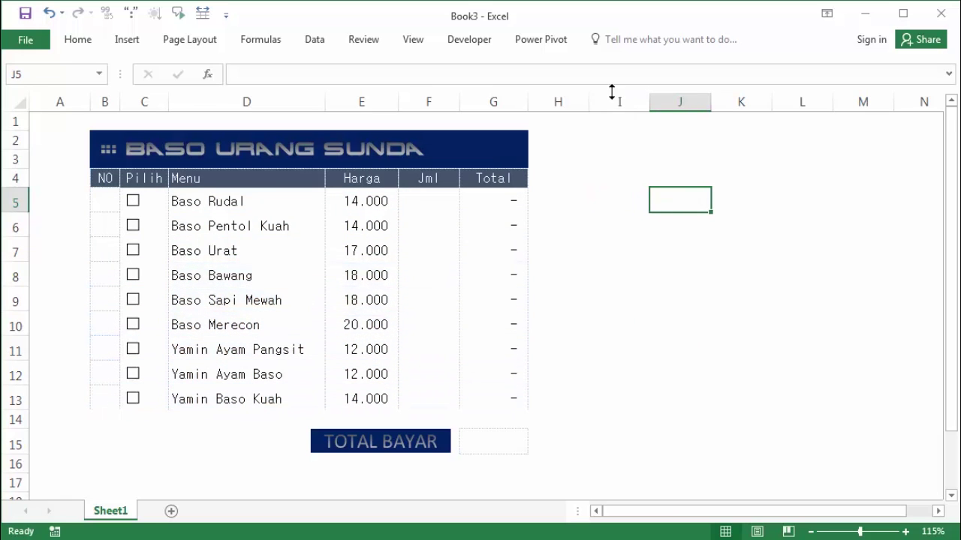
Tick Baso Urat, Baso Merecon and Yamin Ayam Pangsit
click(133, 258)
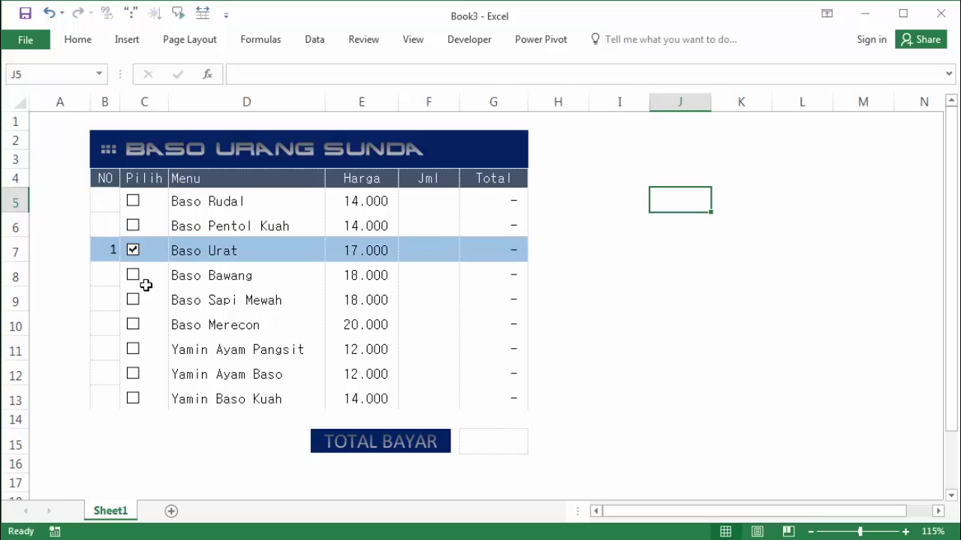
click(136, 327)
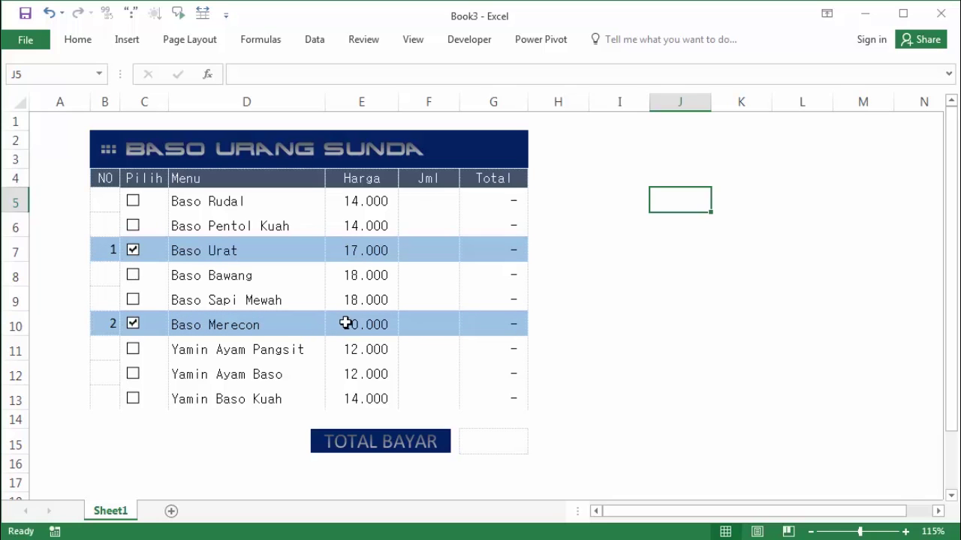
click(135, 352)
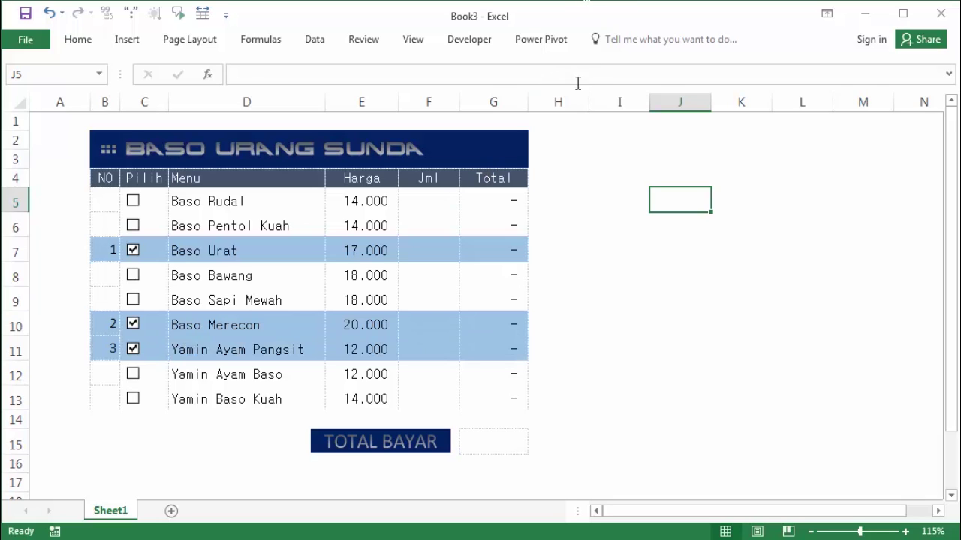
click(510, 200)
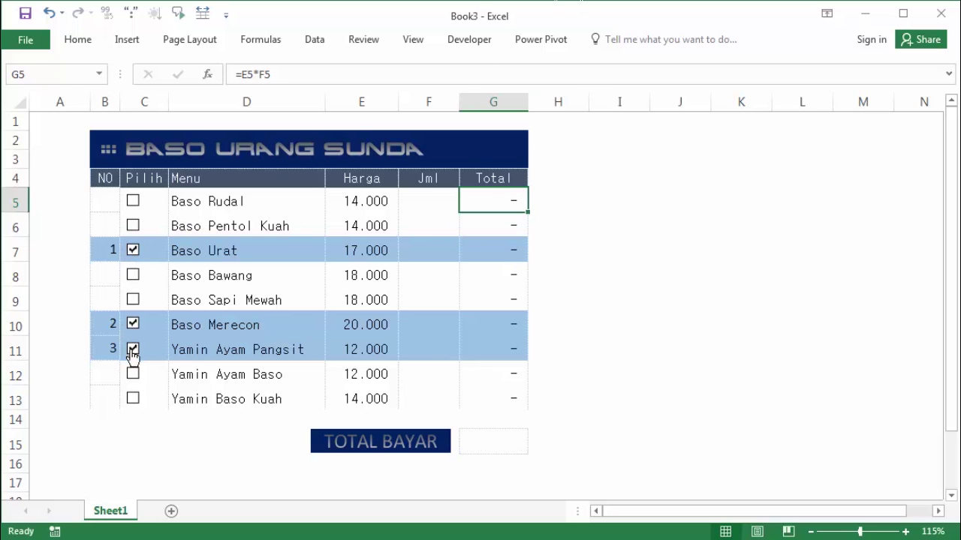
Enter Jml 2 in F7, 1 in F10 and 1 in F11, giving totals 34.000, 20.000, 12.000
click(409, 254)
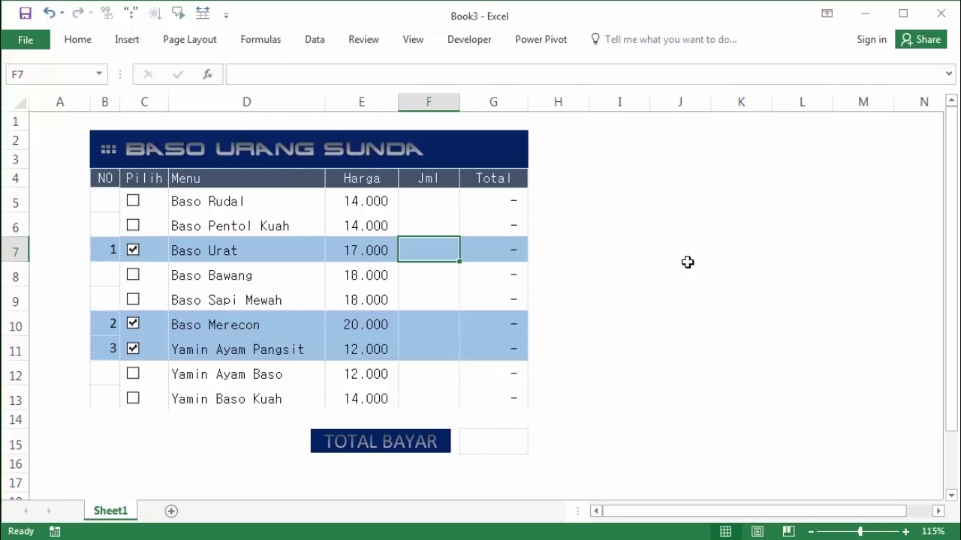
text(2)
click(687, 264)
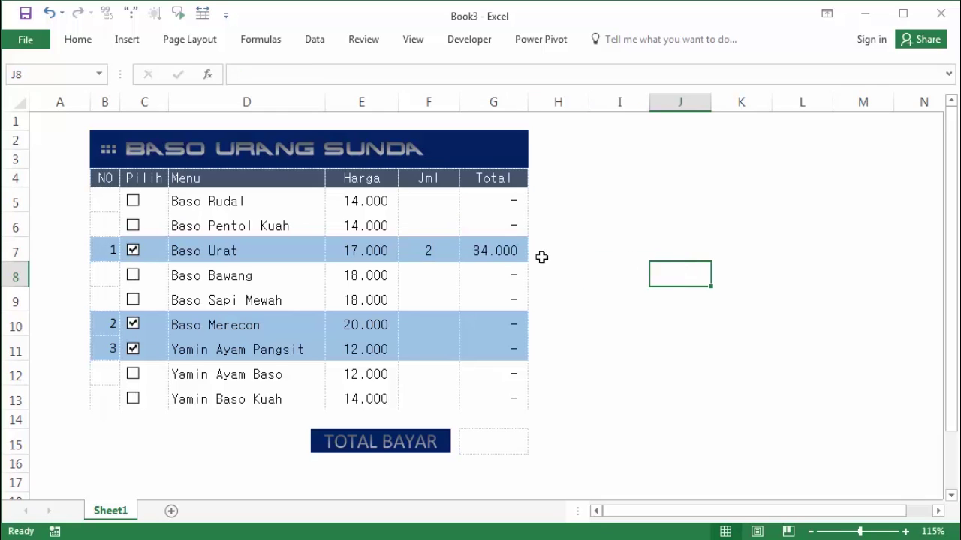
click(509, 249)
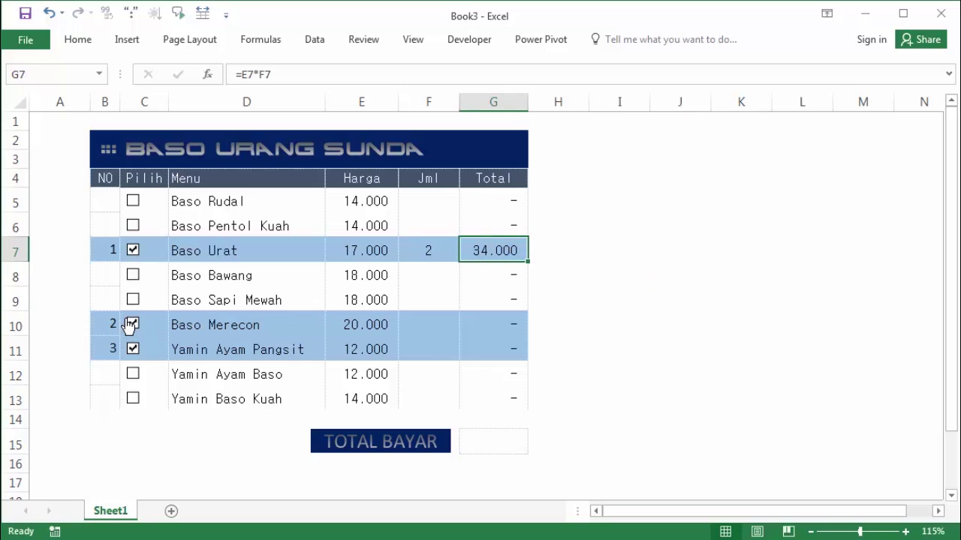
click(443, 325)
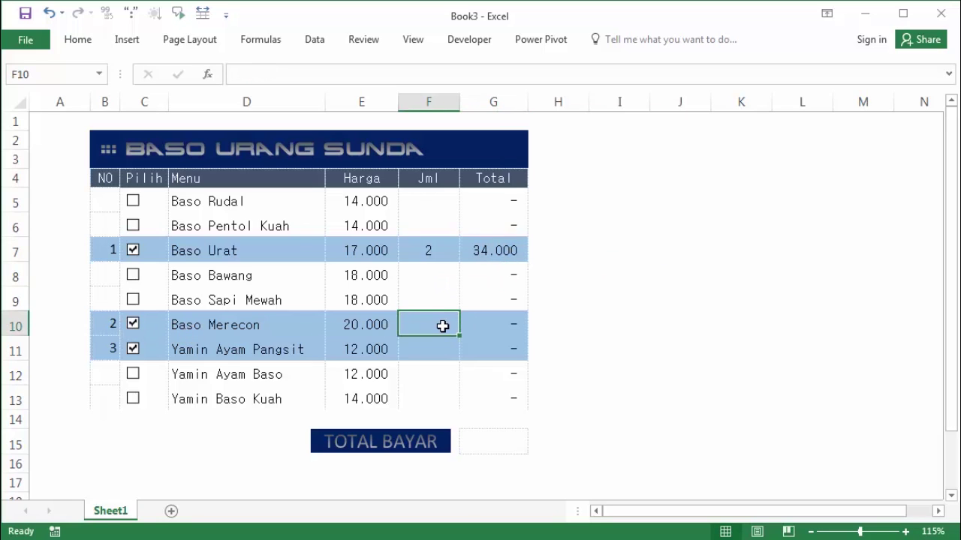
text(1)
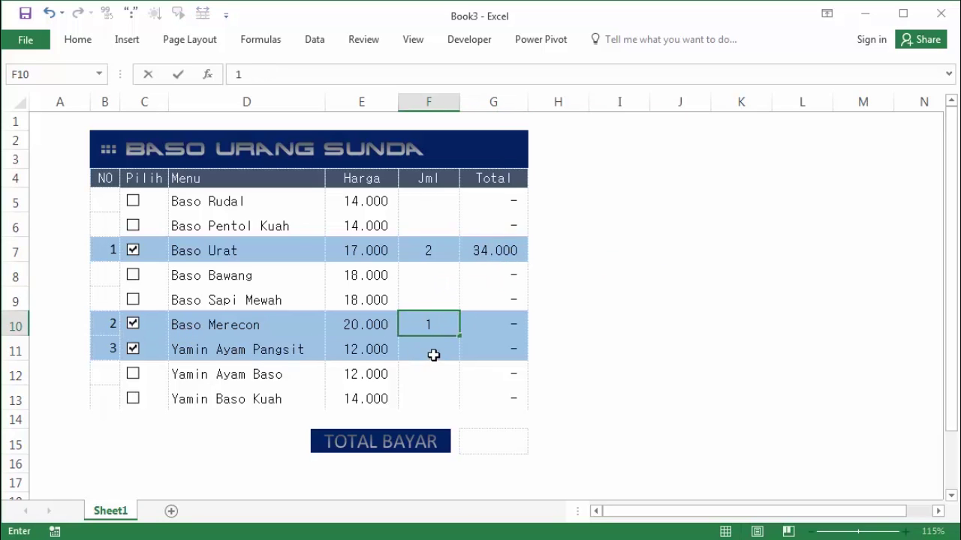
key(Return)
text(1)
click(571, 332)
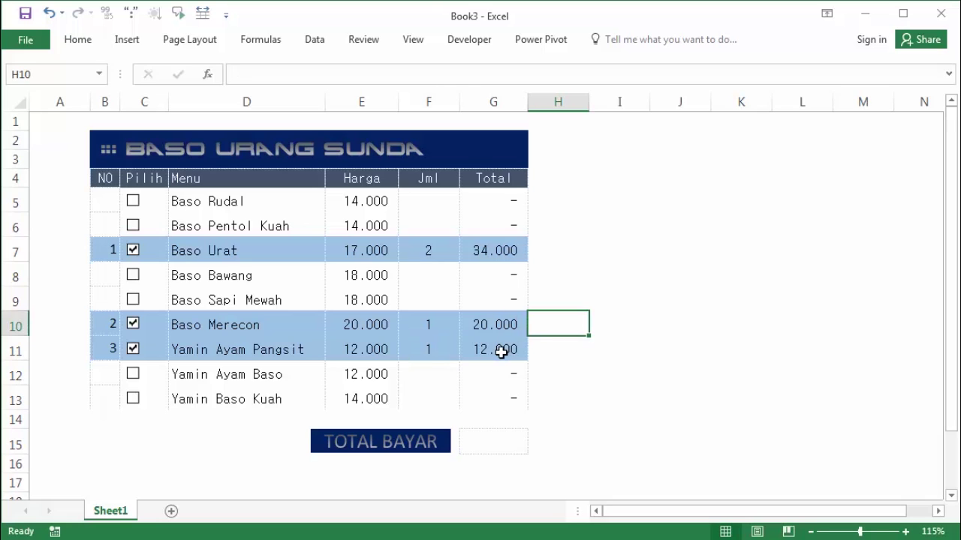
click(491, 327)
click(492, 253)
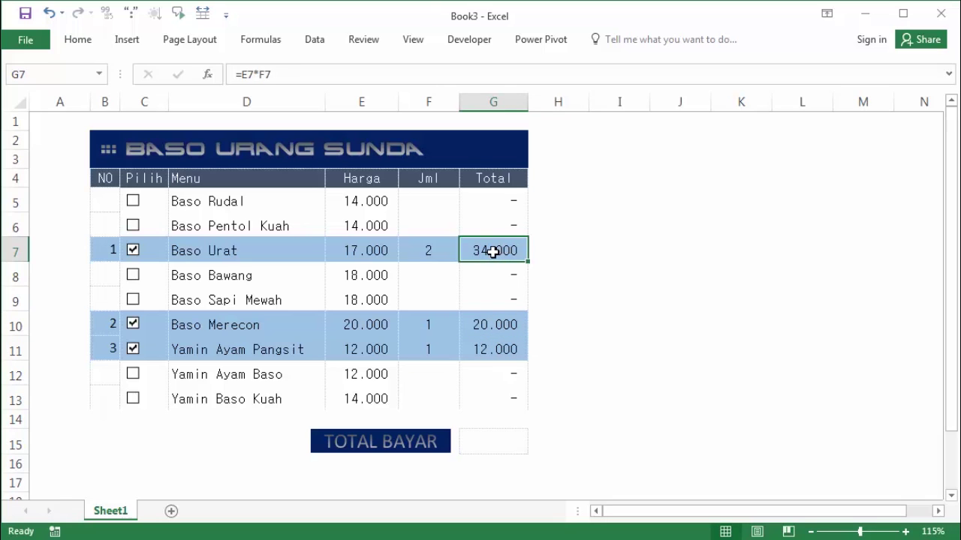
click(497, 444)
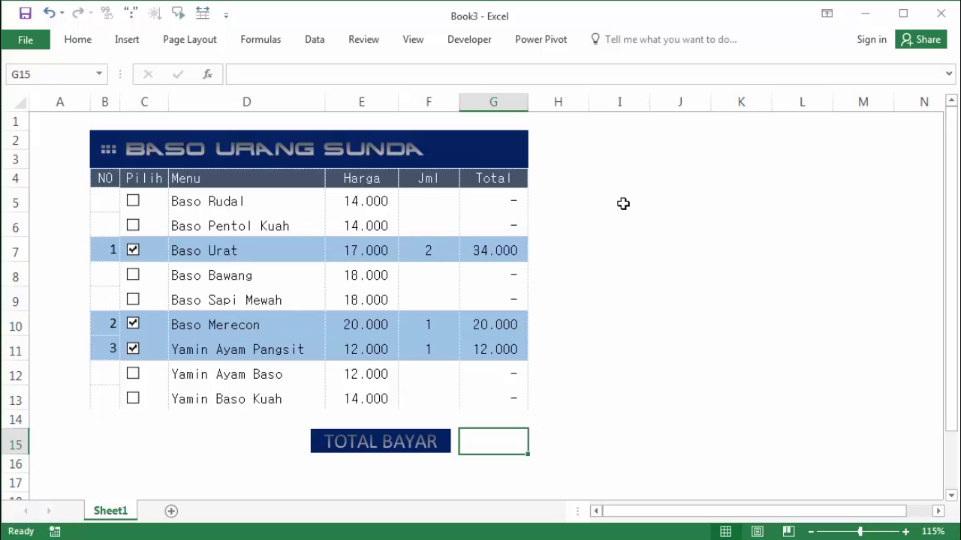
Enter =SUMIF(C5:C13;TRUE;G5:G13) in G15 and widen column G to show the total
text(=su)
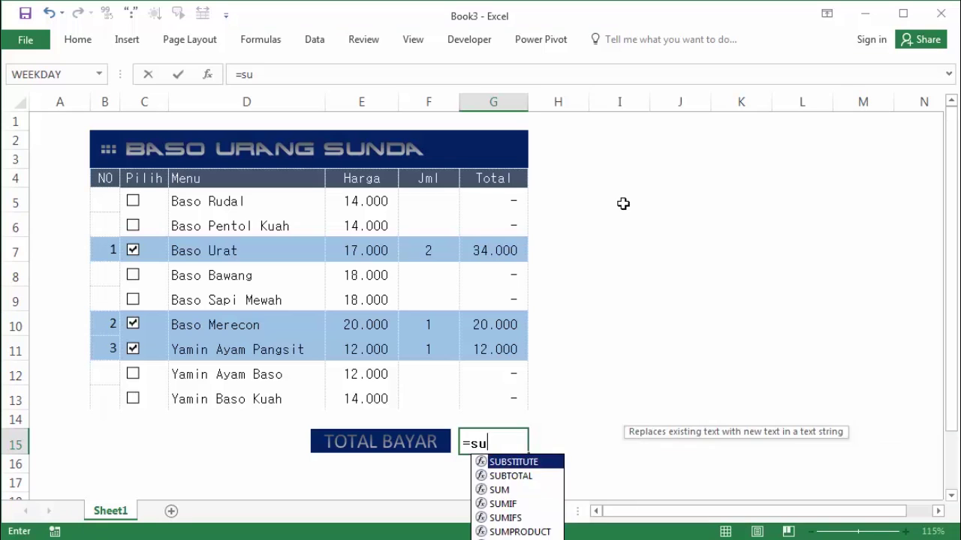
text(mif)
key(Tab)
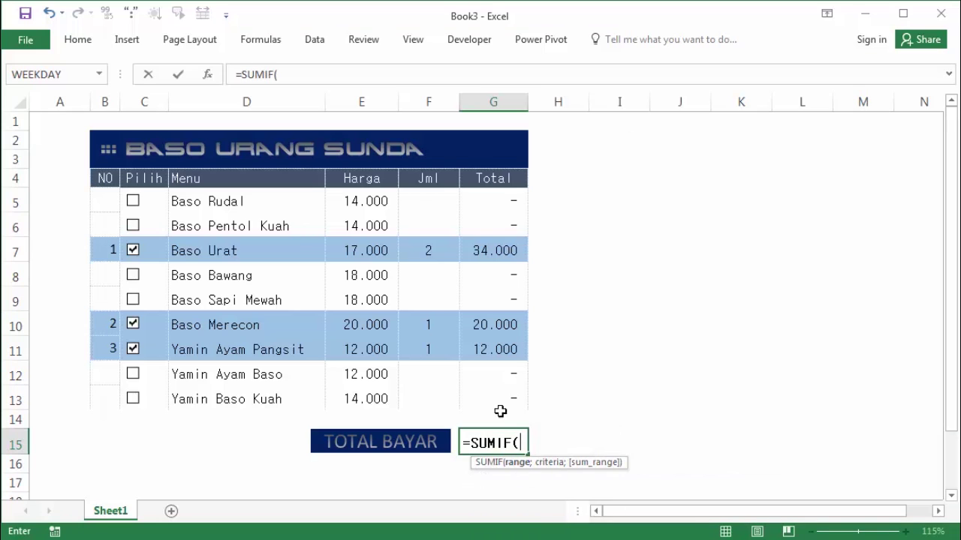
click(310, 205)
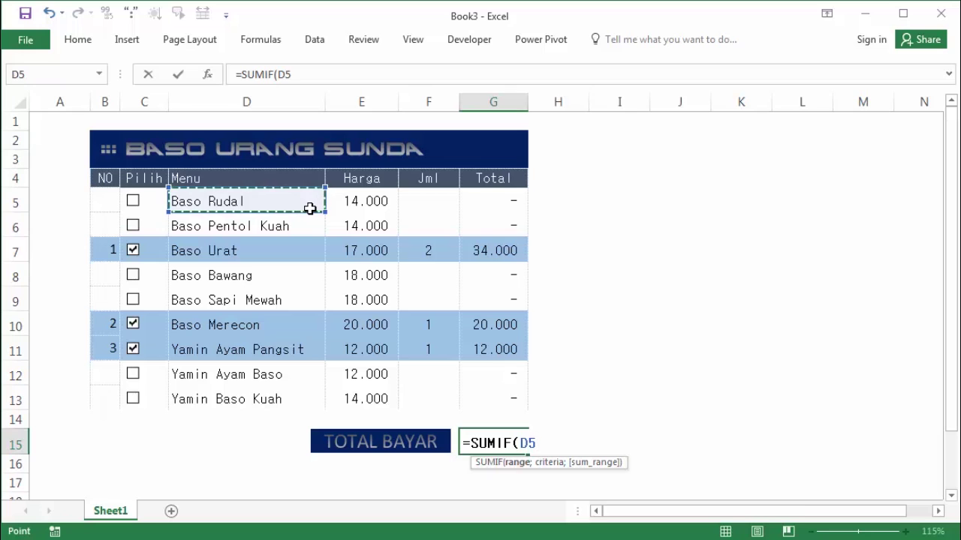
key(Left)
key(shift+Down)
key(shift+Down)
key(shift+Down)
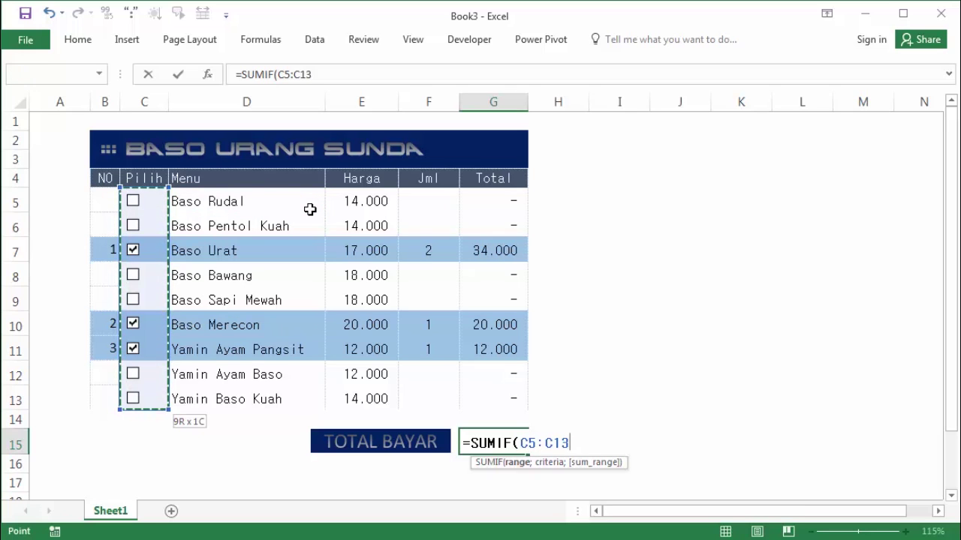
text(;)
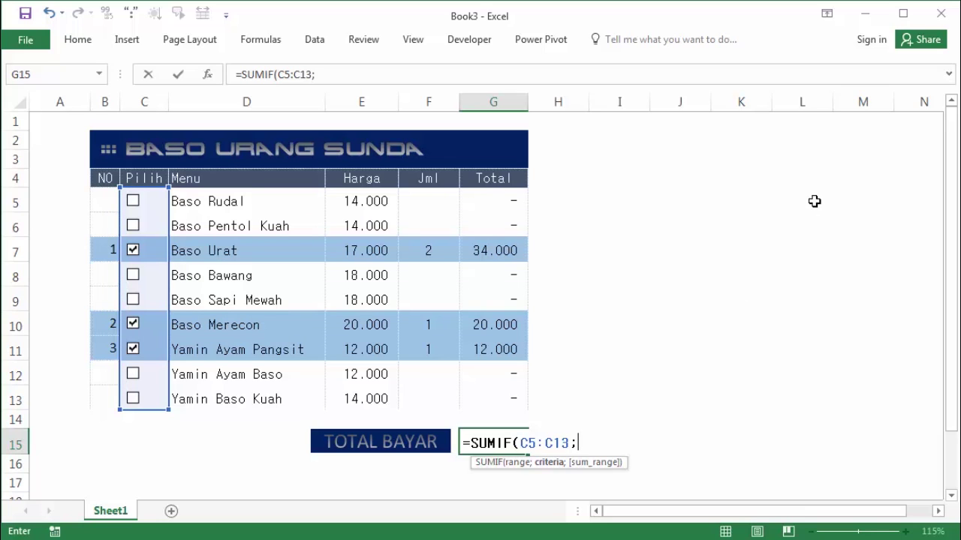
text(tr)
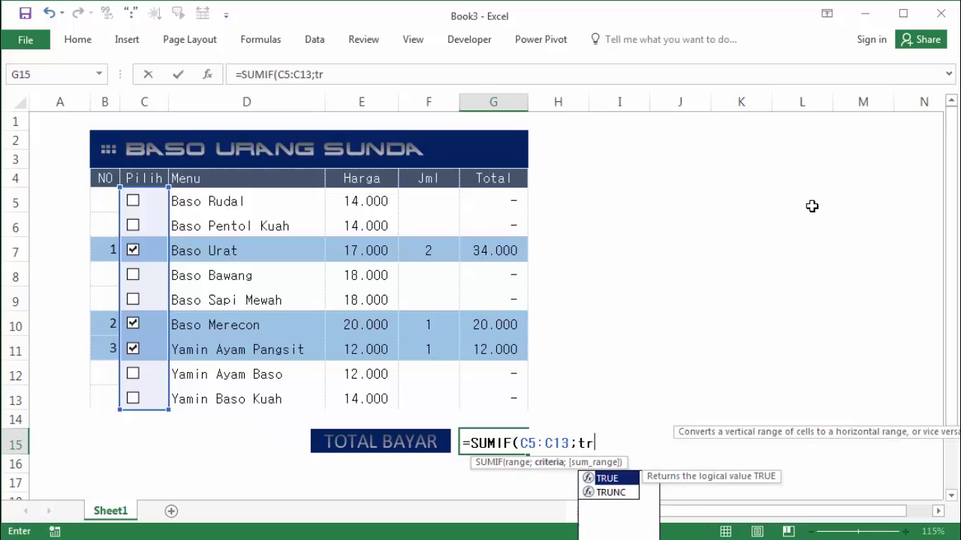
text(ue)
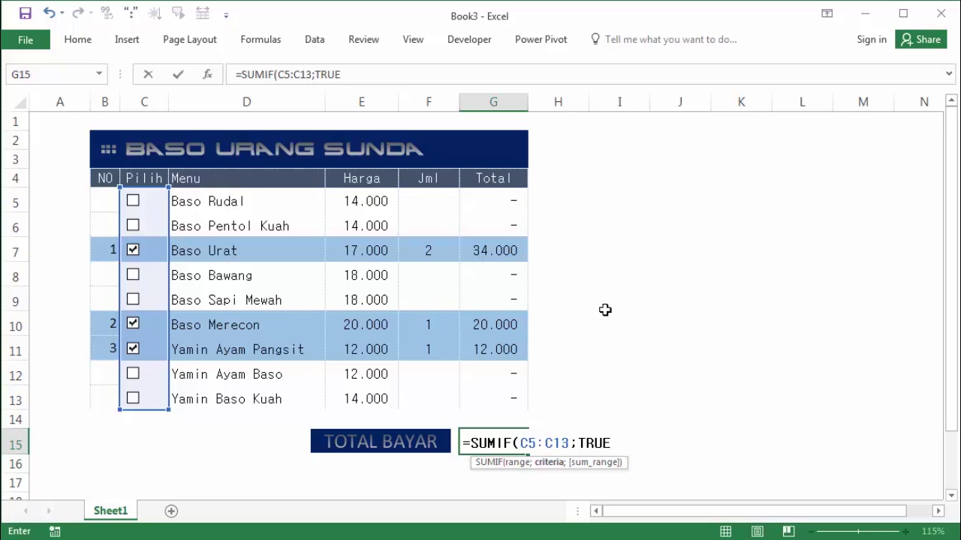
text(;)
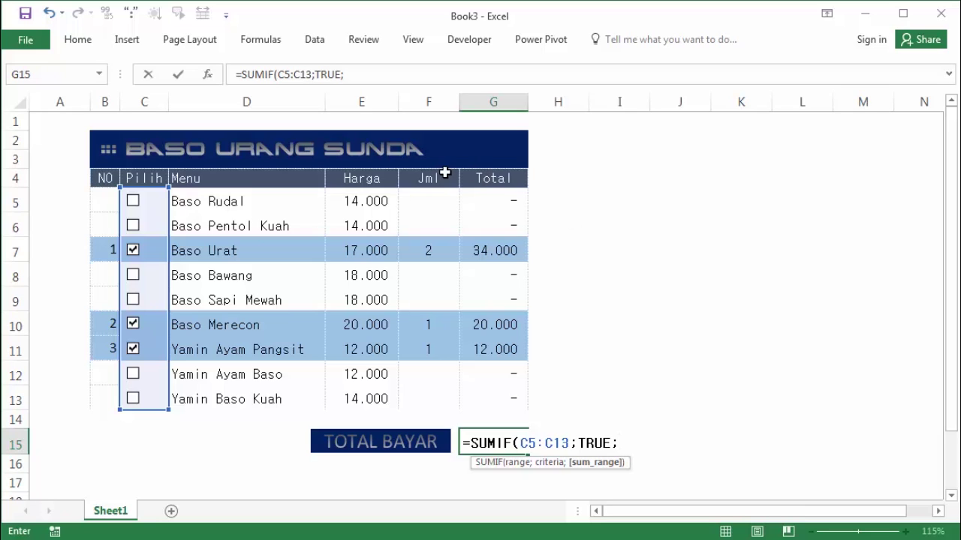
drag(493, 200, 492, 397)
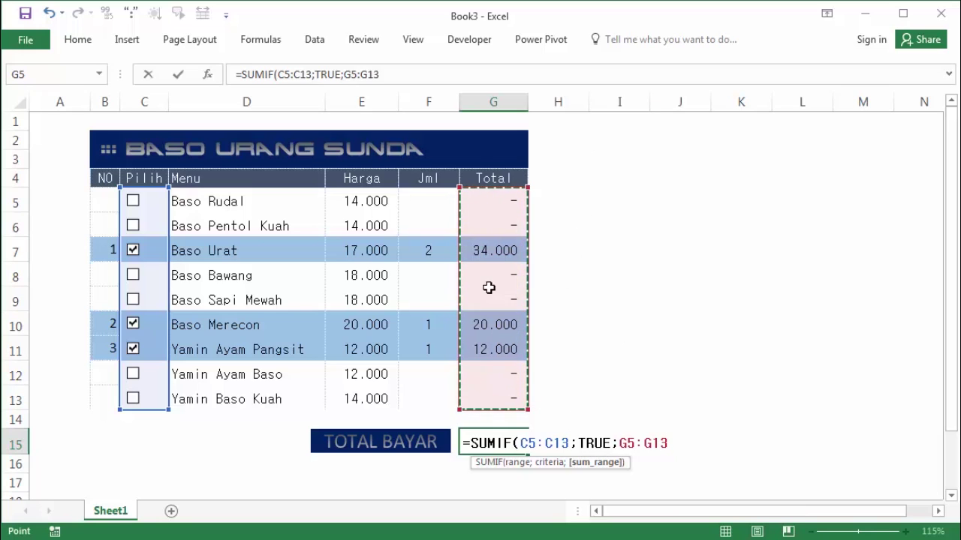
key(Return)
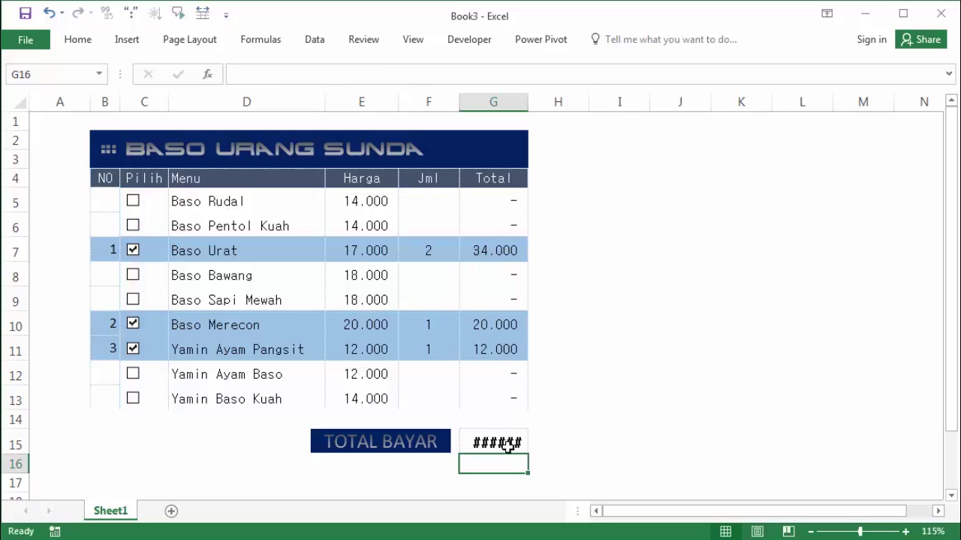
click(506, 445)
drag(530, 108, 542, 107)
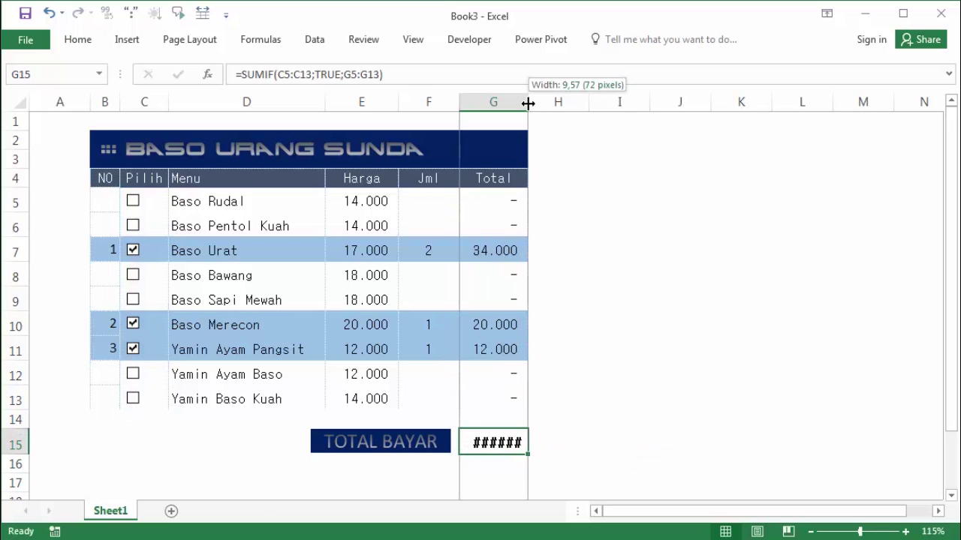
Untick Yamin Ayam Pangsit and clear its quantity in F11
click(664, 260)
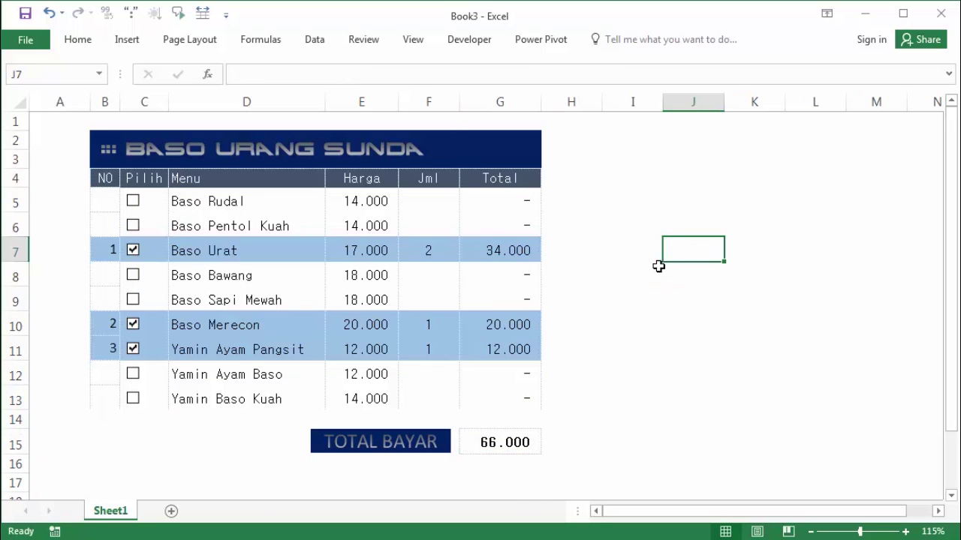
click(509, 446)
click(630, 335)
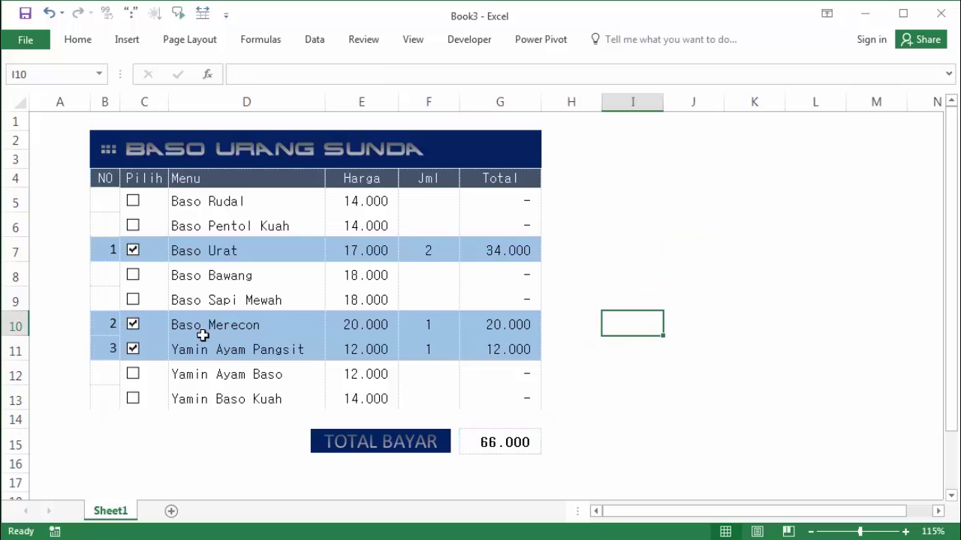
click(132, 349)
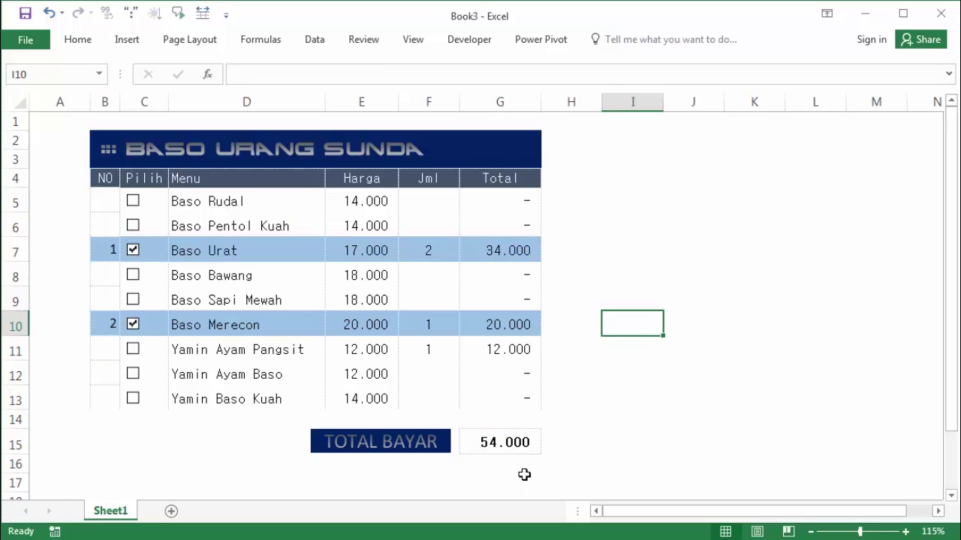
click(436, 349)
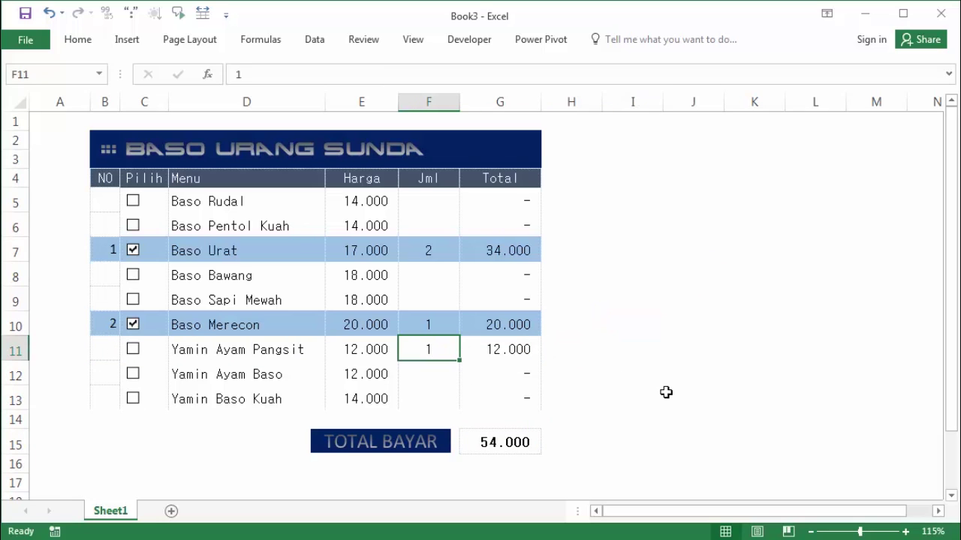
key(Delete)
click(666, 391)
click(507, 442)
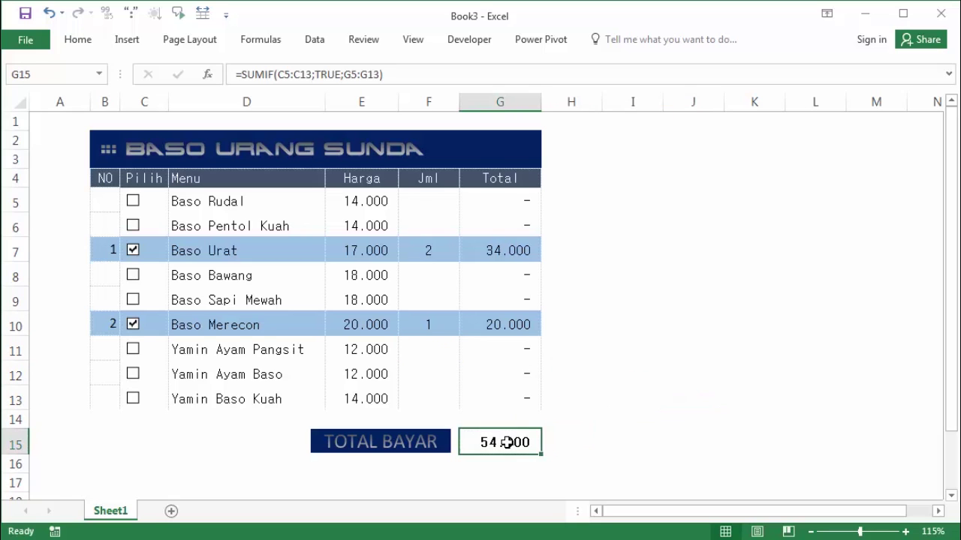
Tick Baso Rudal and enter quantity 1 in F5, making TOTAL BAYAR 68.000
click(133, 203)
click(413, 203)
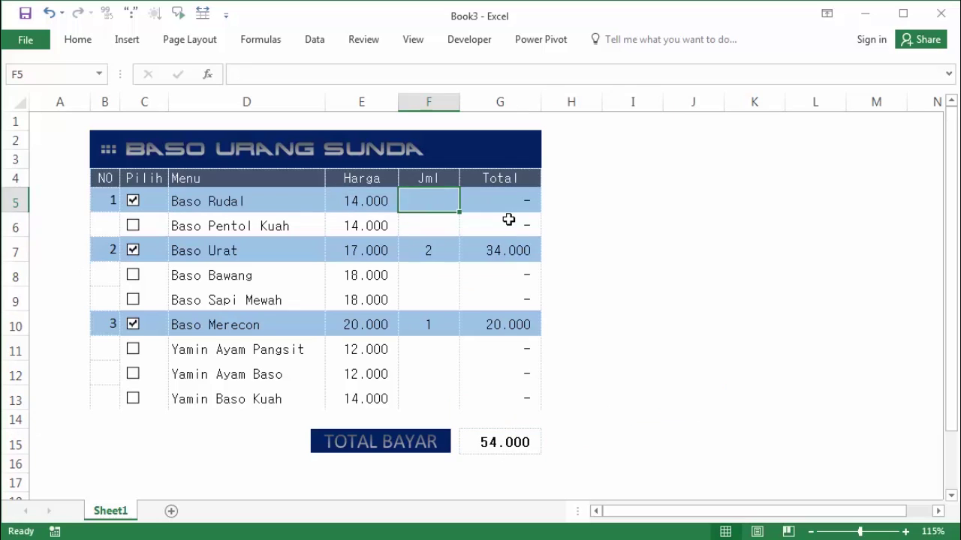
text(1)
click(611, 294)
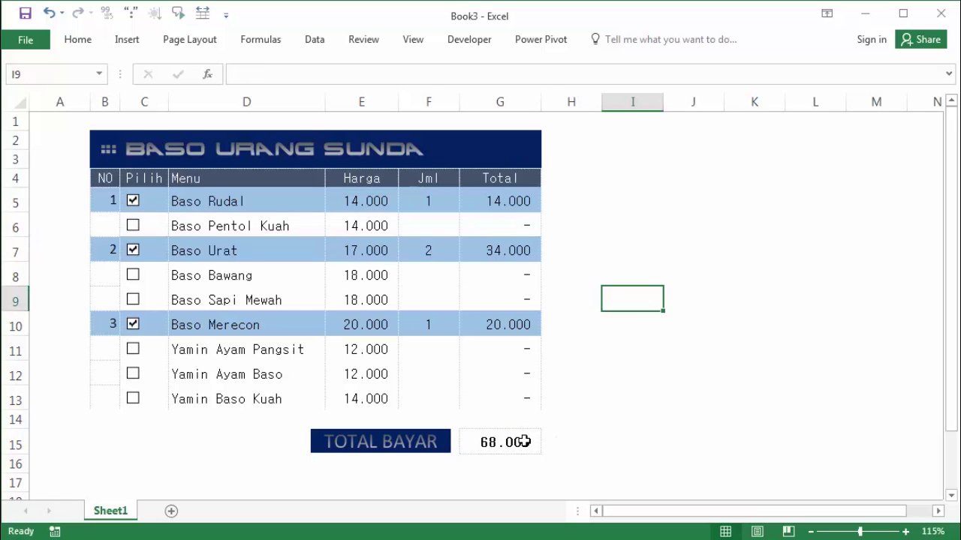
click(667, 309)
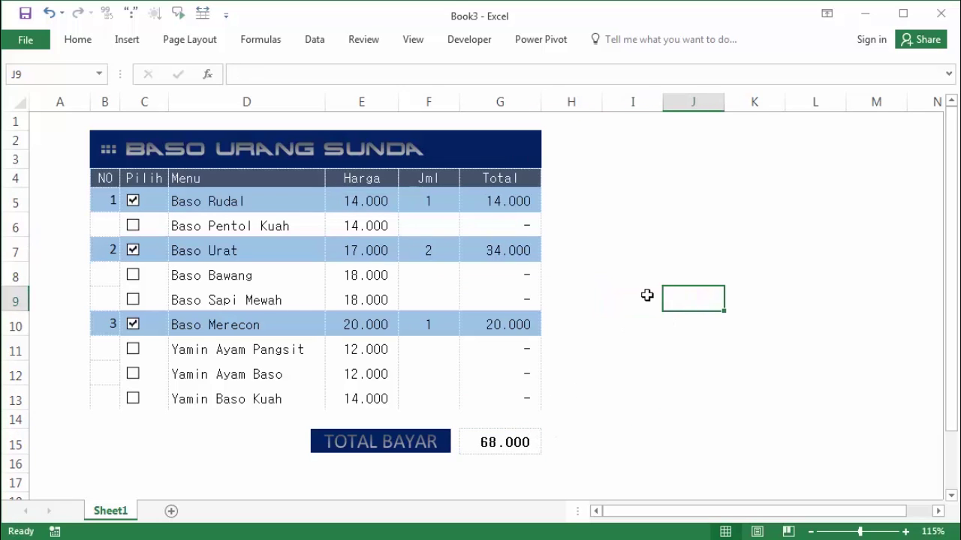
click(583, 249)
click(718, 220)
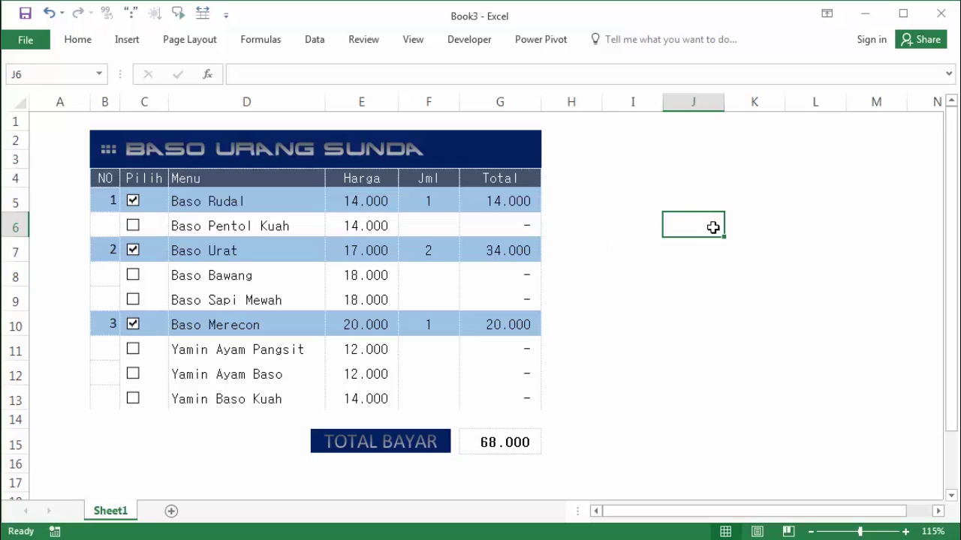
click(692, 269)
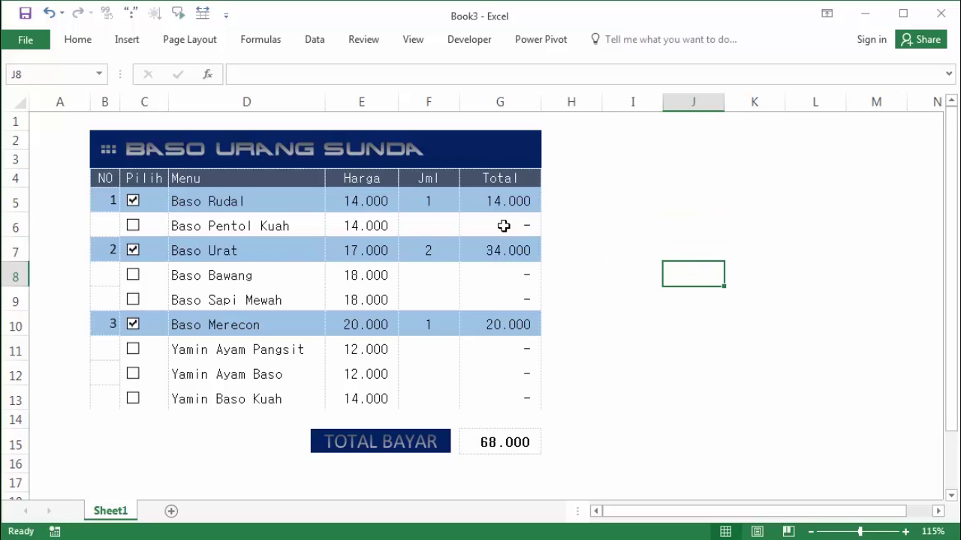
click(651, 202)
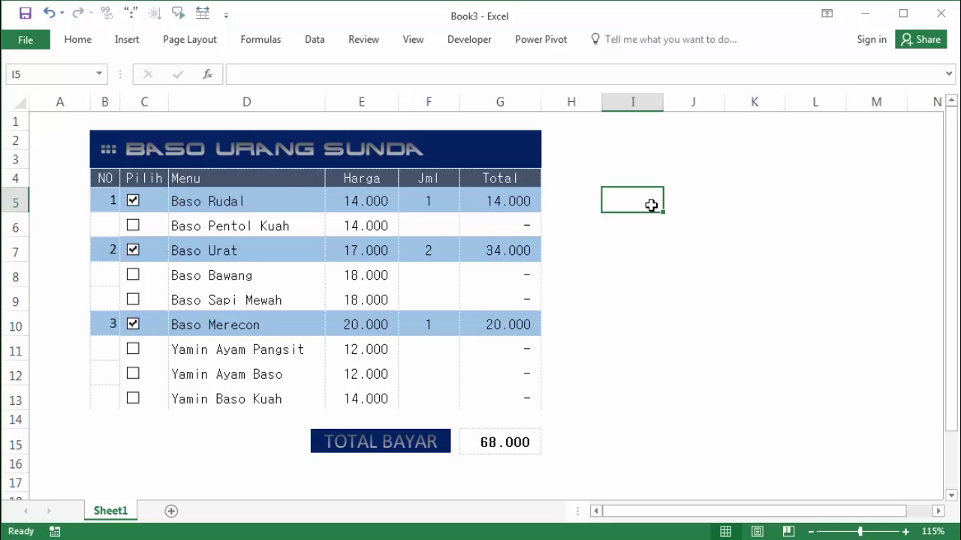
click(644, 245)
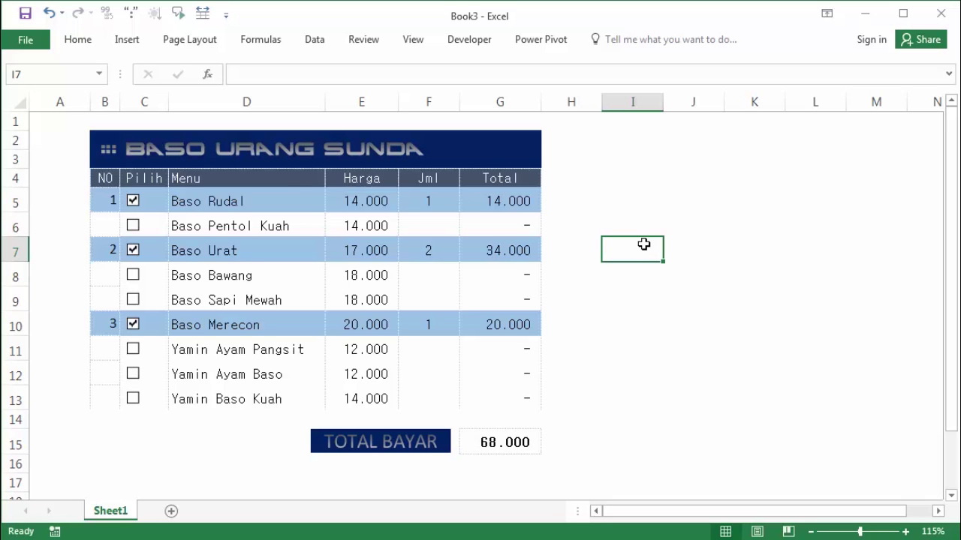